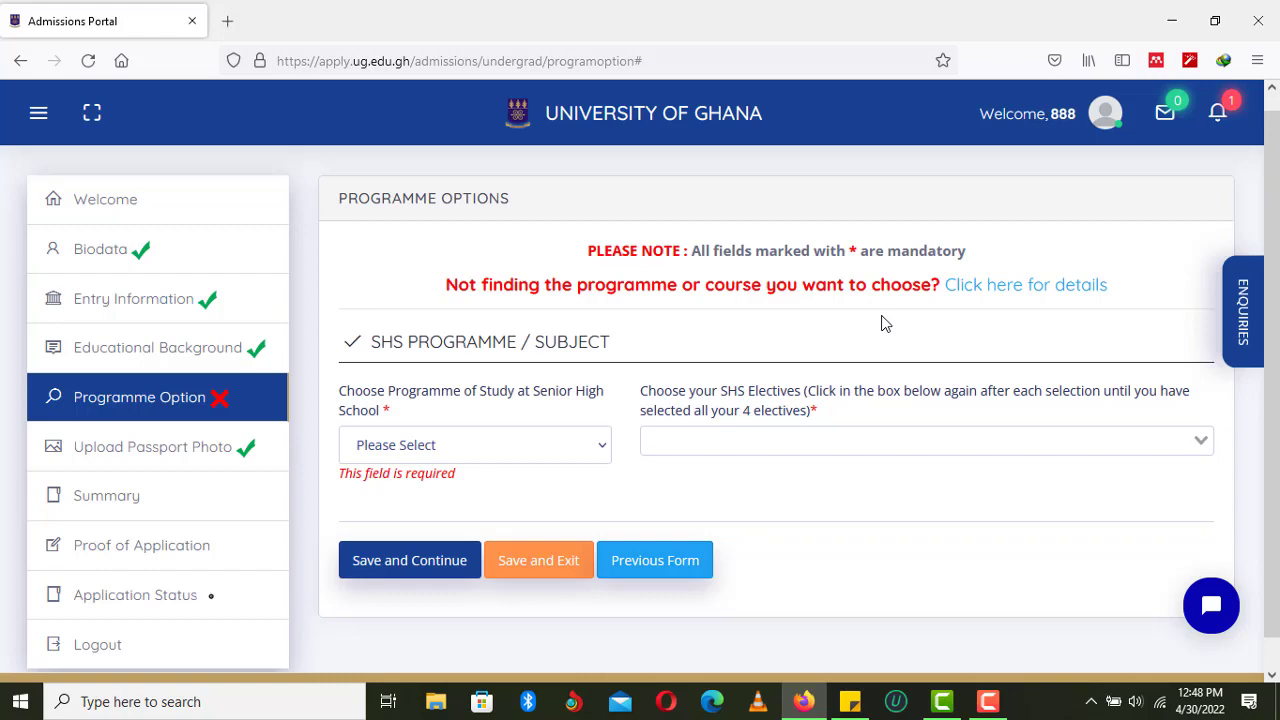
Open the details on finding a programme and review which Bachelor of Science programme to select for each course.
click(997, 291)
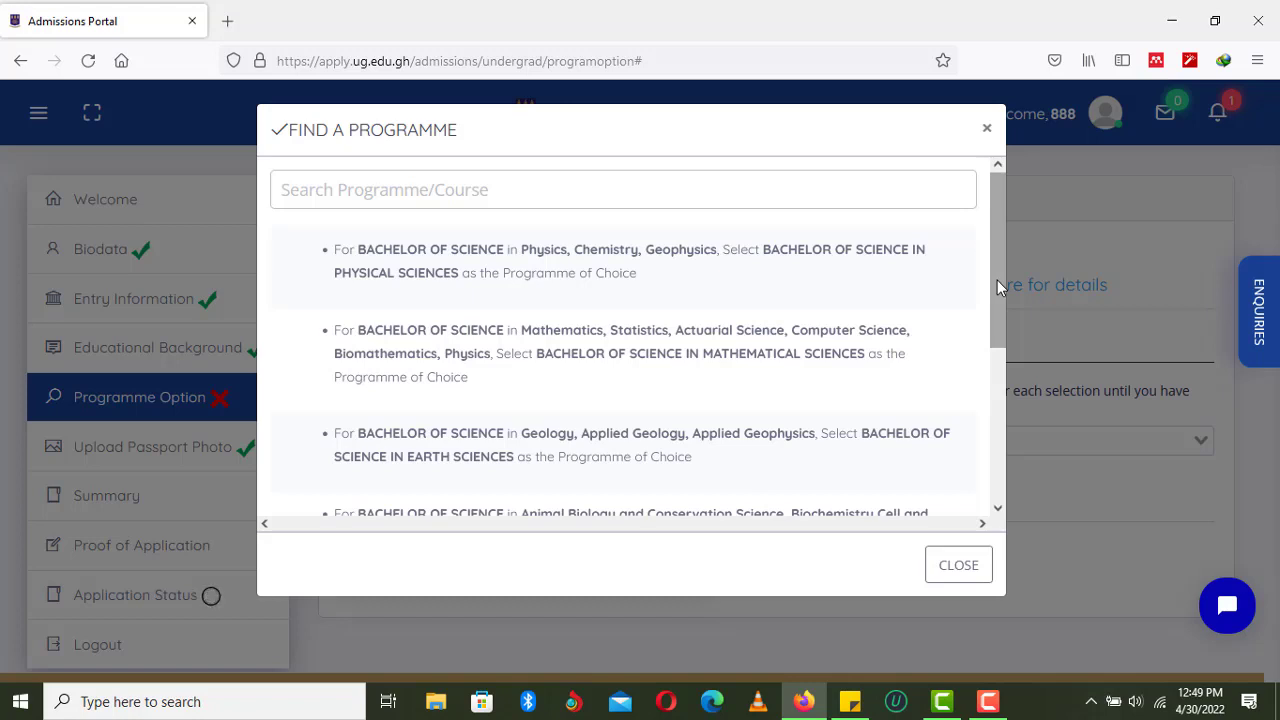
drag(997, 280, 998, 303)
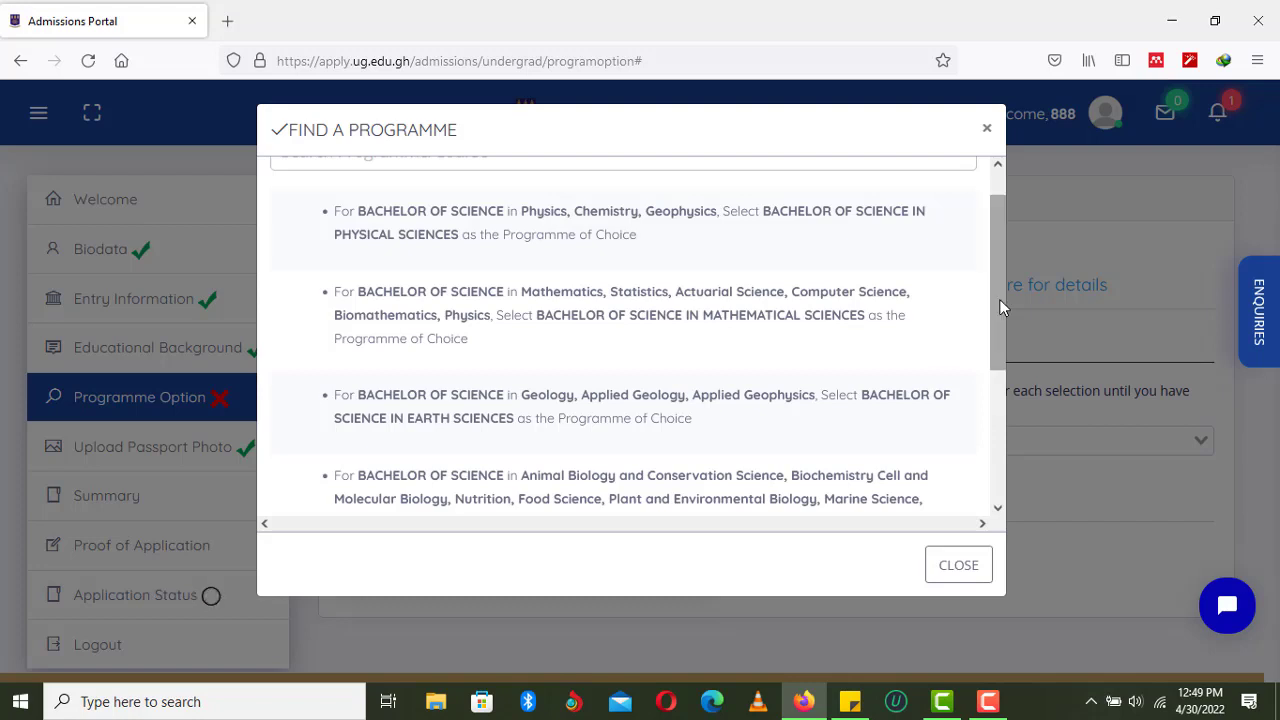
drag(999, 299, 999, 354)
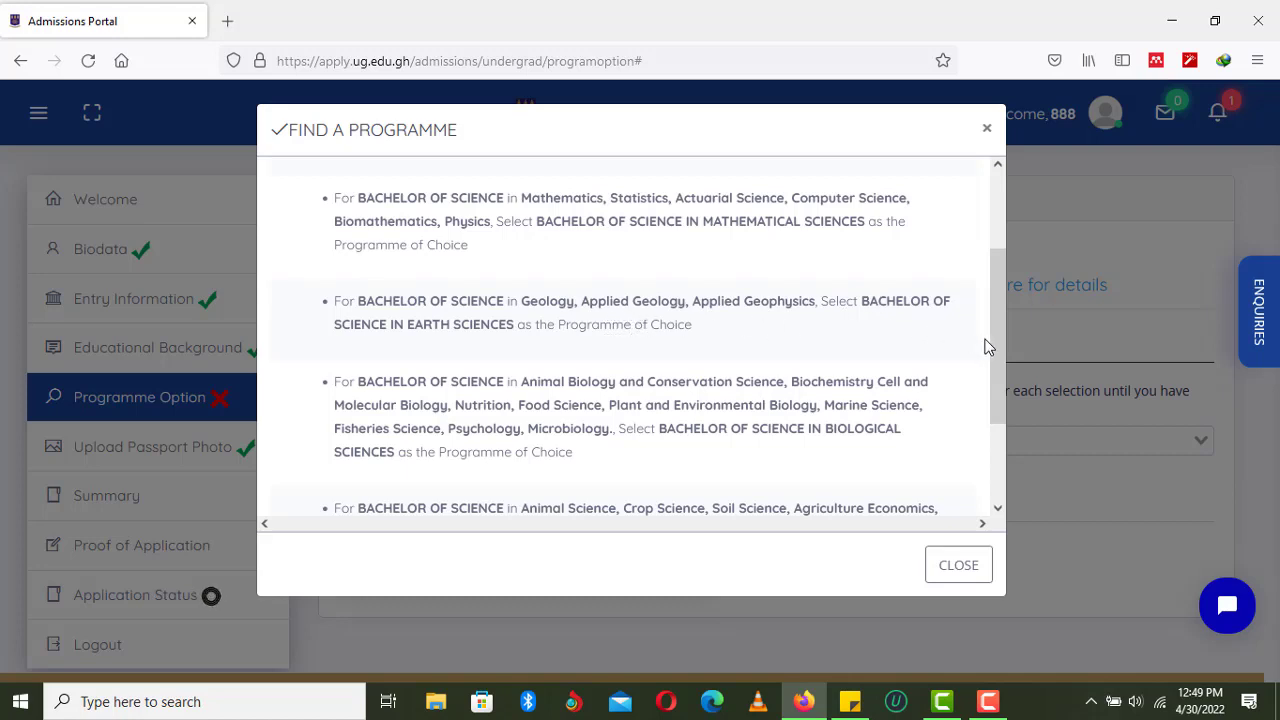
scroll(1002, 350, down, 2)
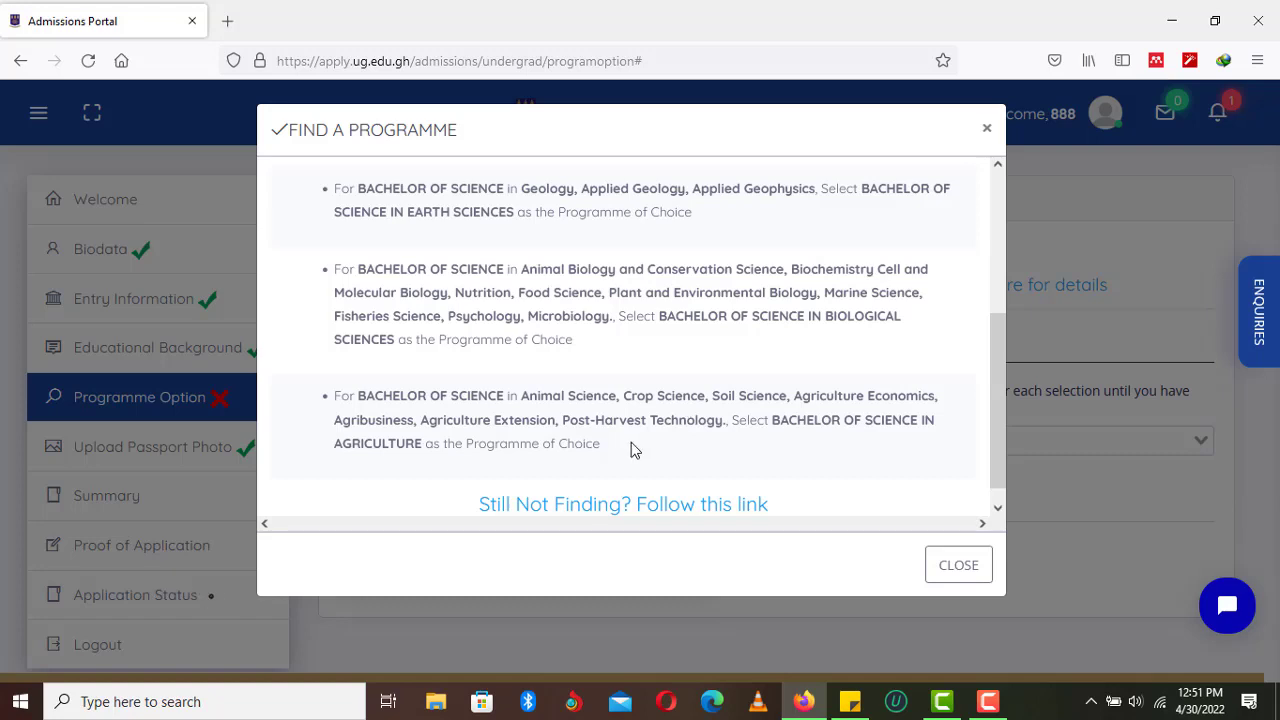
Follow the "Still Not Finding?" link to view the 2022/2023 Ghana WASSCE/SSSCE entry requirements, and close both the page and the programme finder.
click(624, 512)
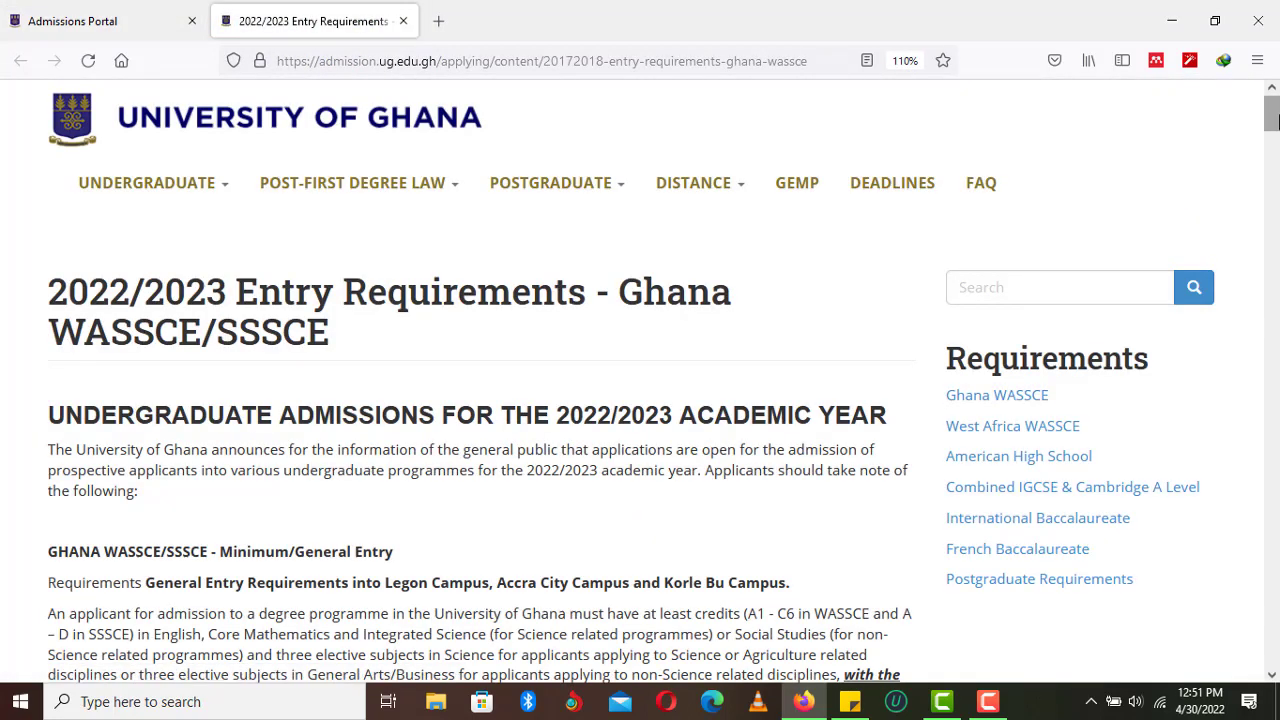
drag(1274, 117, 1276, 232)
drag(1272, 195, 1272, 110)
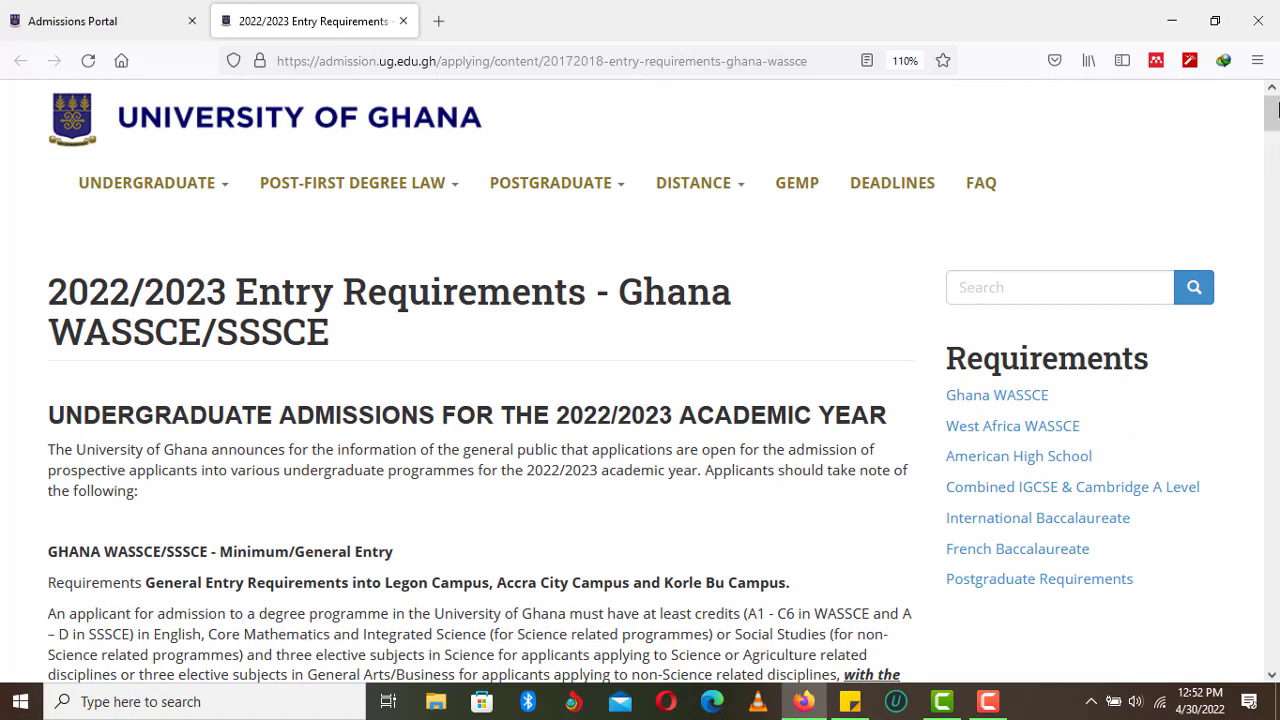
click(403, 21)
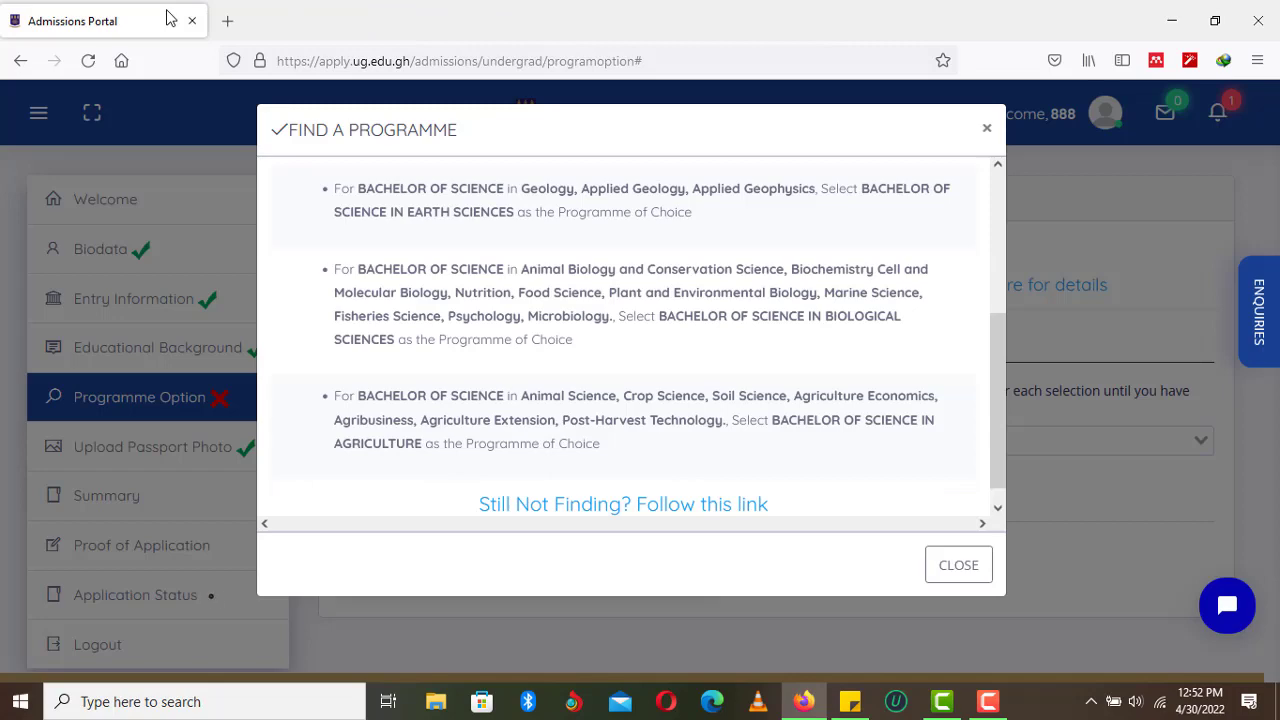
click(958, 566)
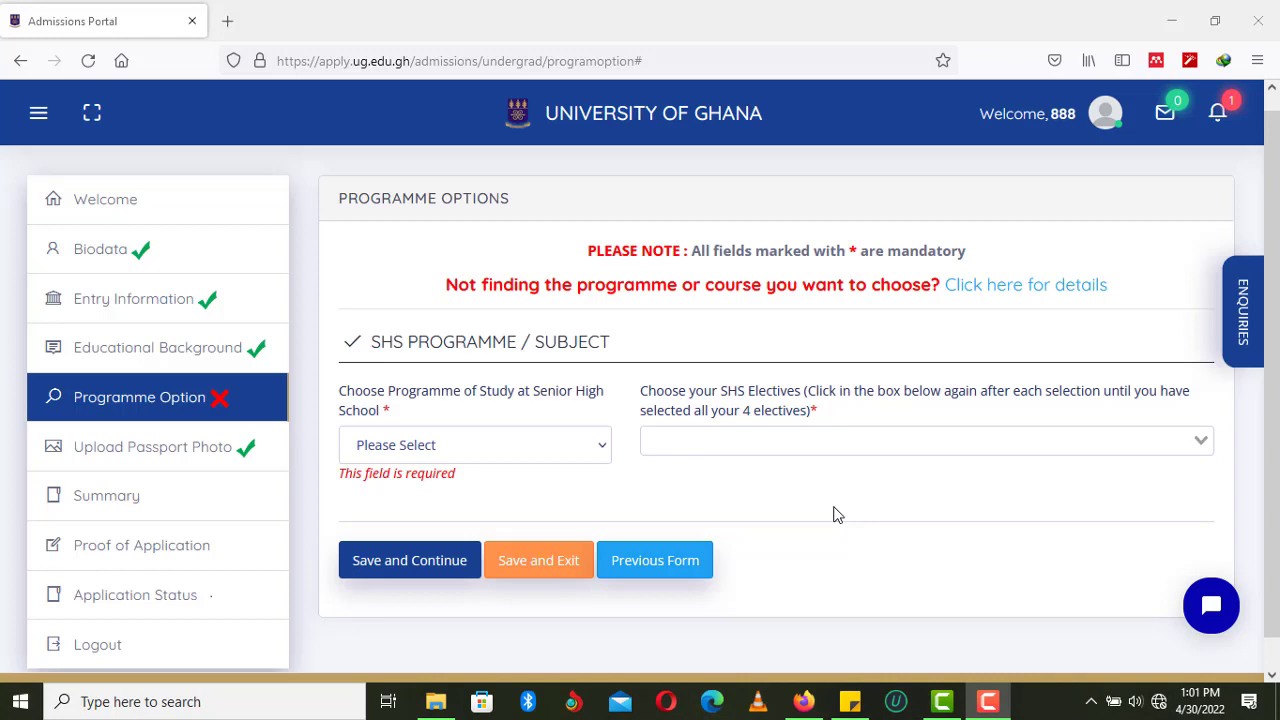
Set the Senior High School programme of study to HOME SCIENCE (HOME ECONOMICS) and add MANAGEMENT IN LIVING as the first elective.
click(590, 451)
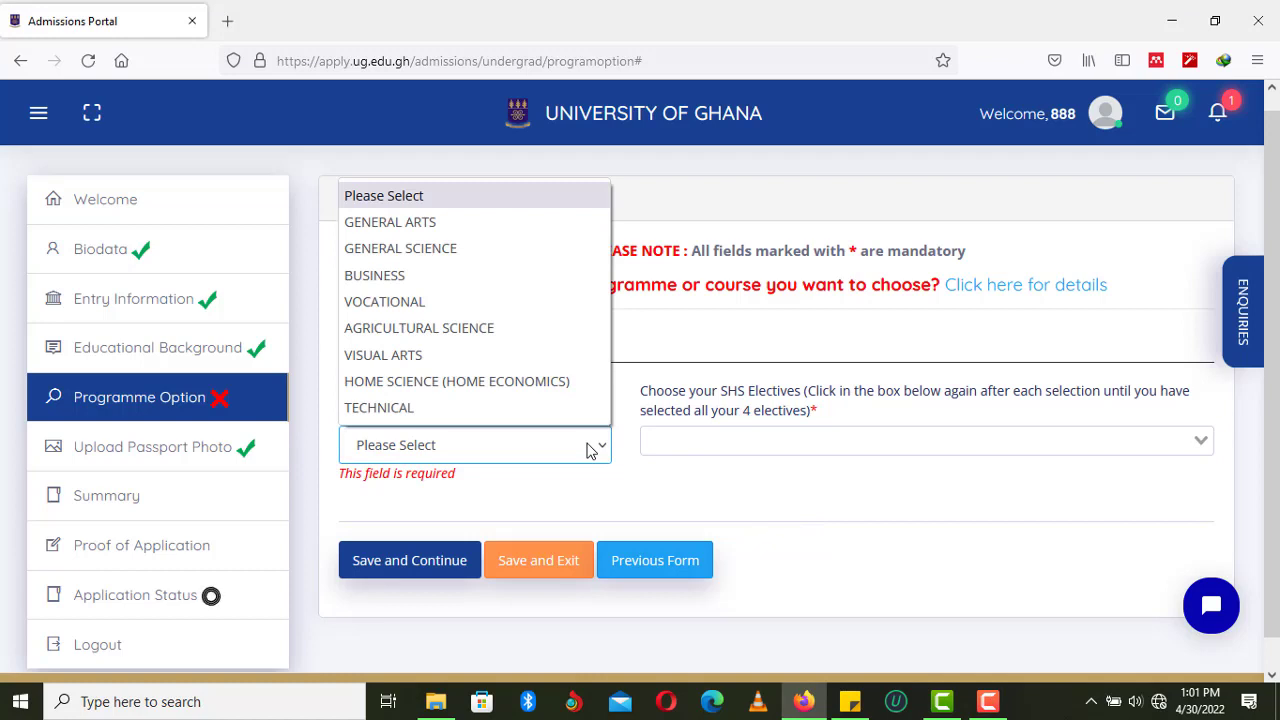
click(543, 384)
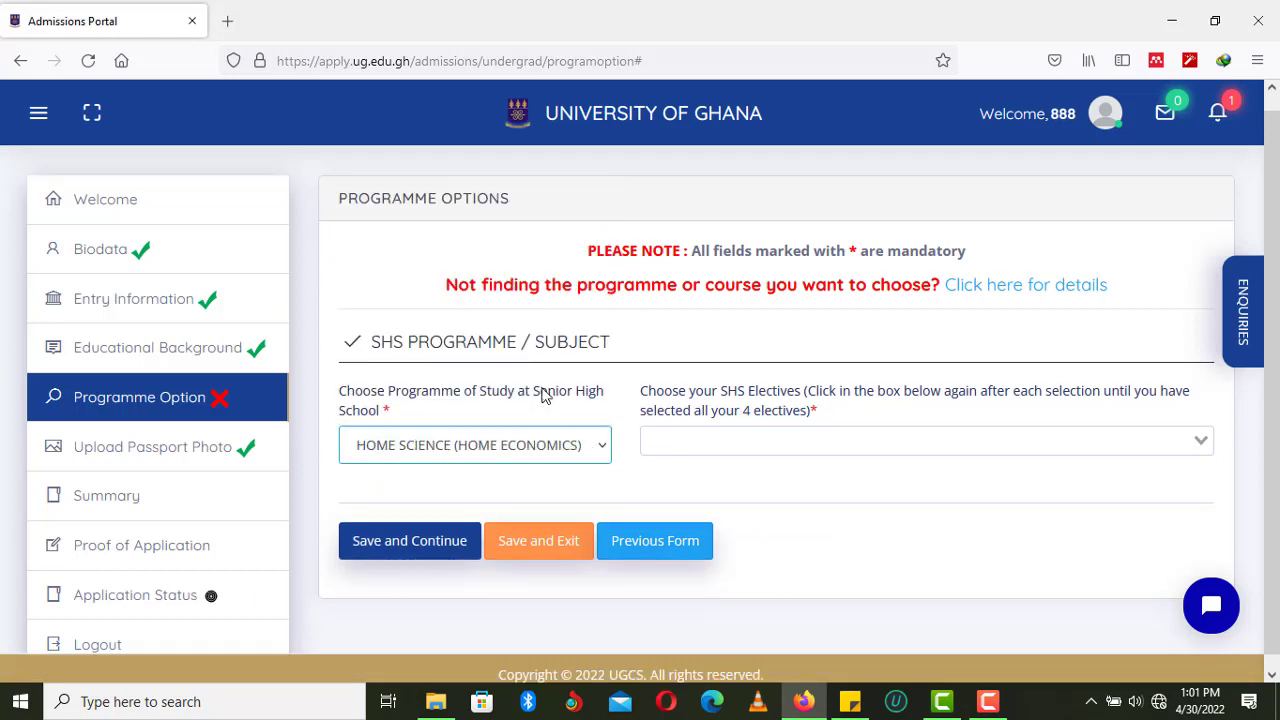
click(777, 449)
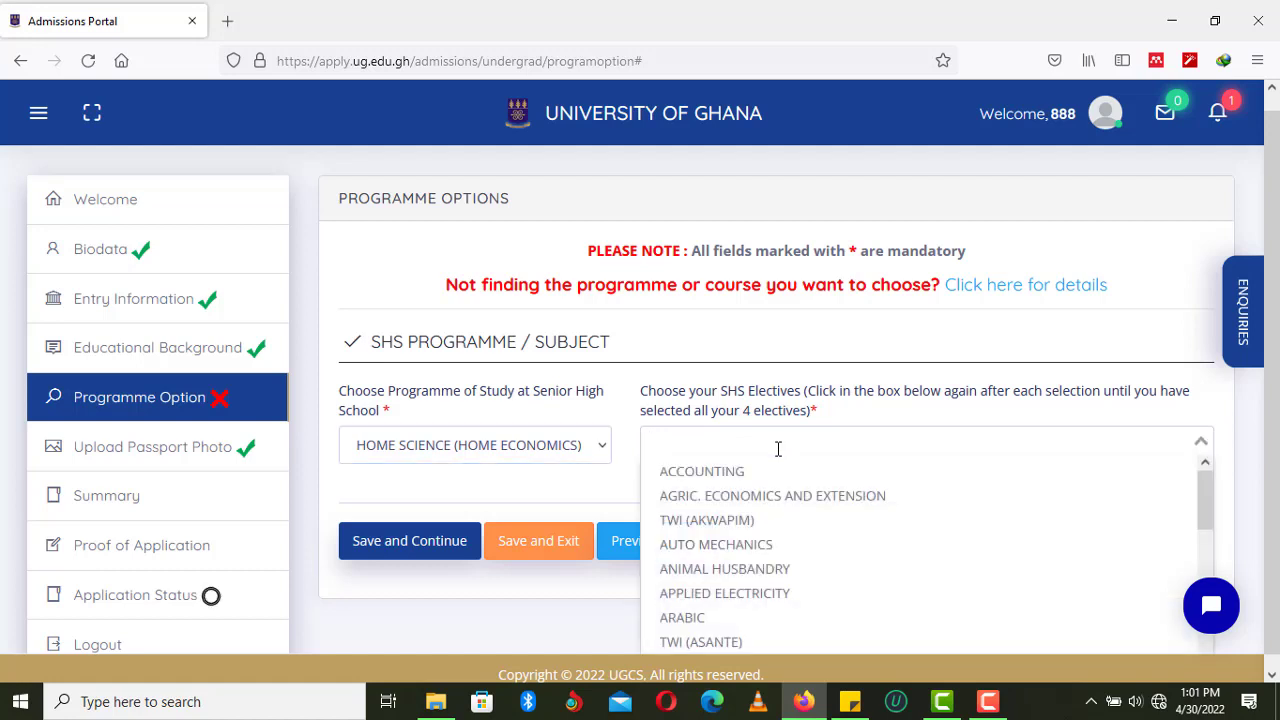
text(m)
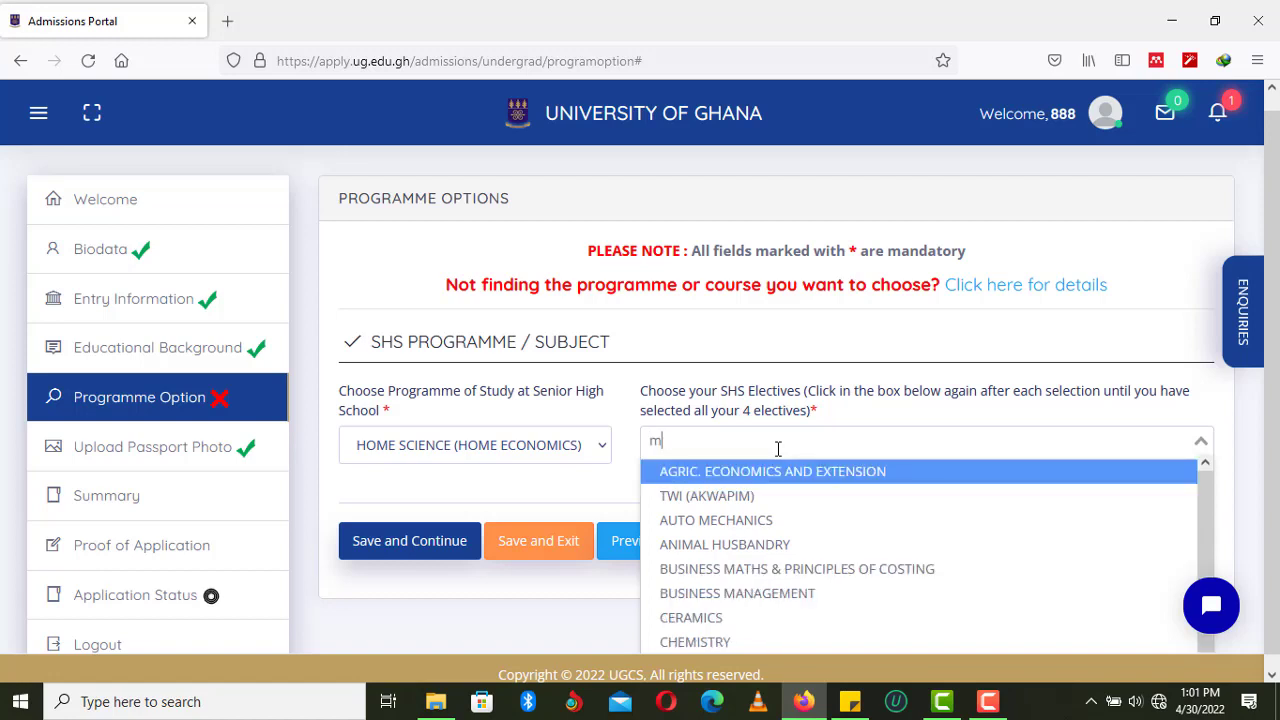
text(an)
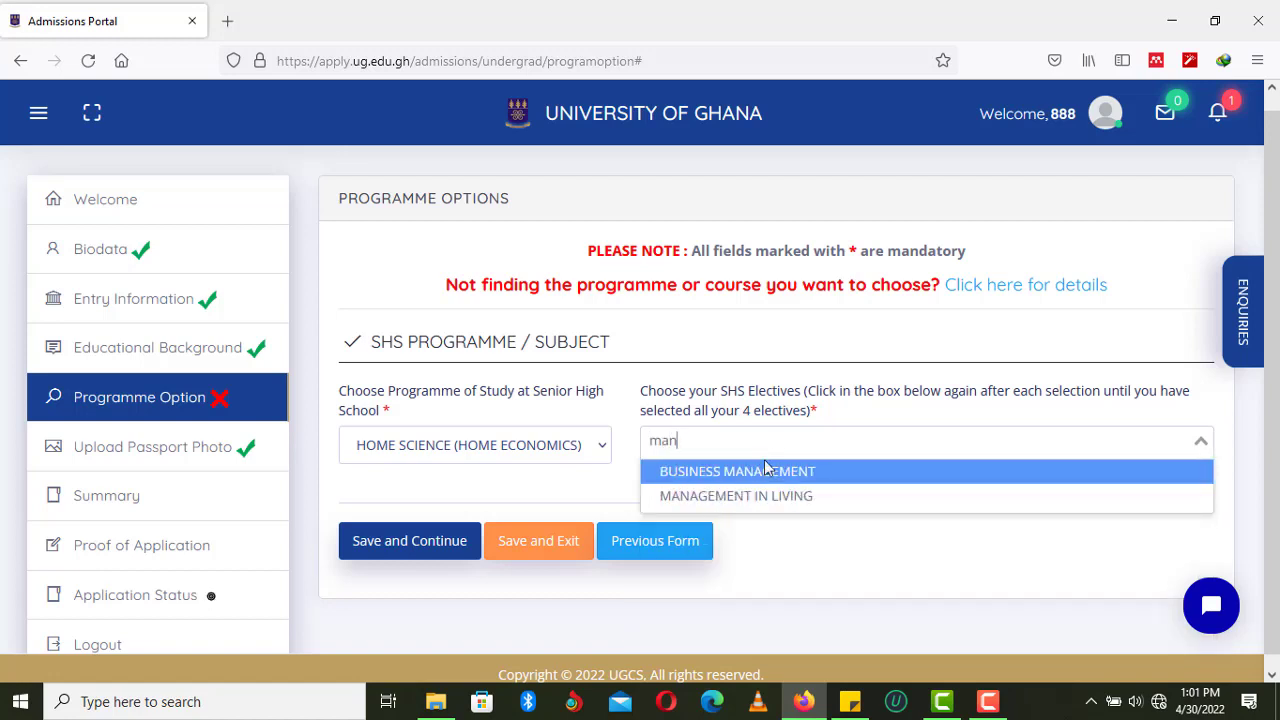
click(757, 497)
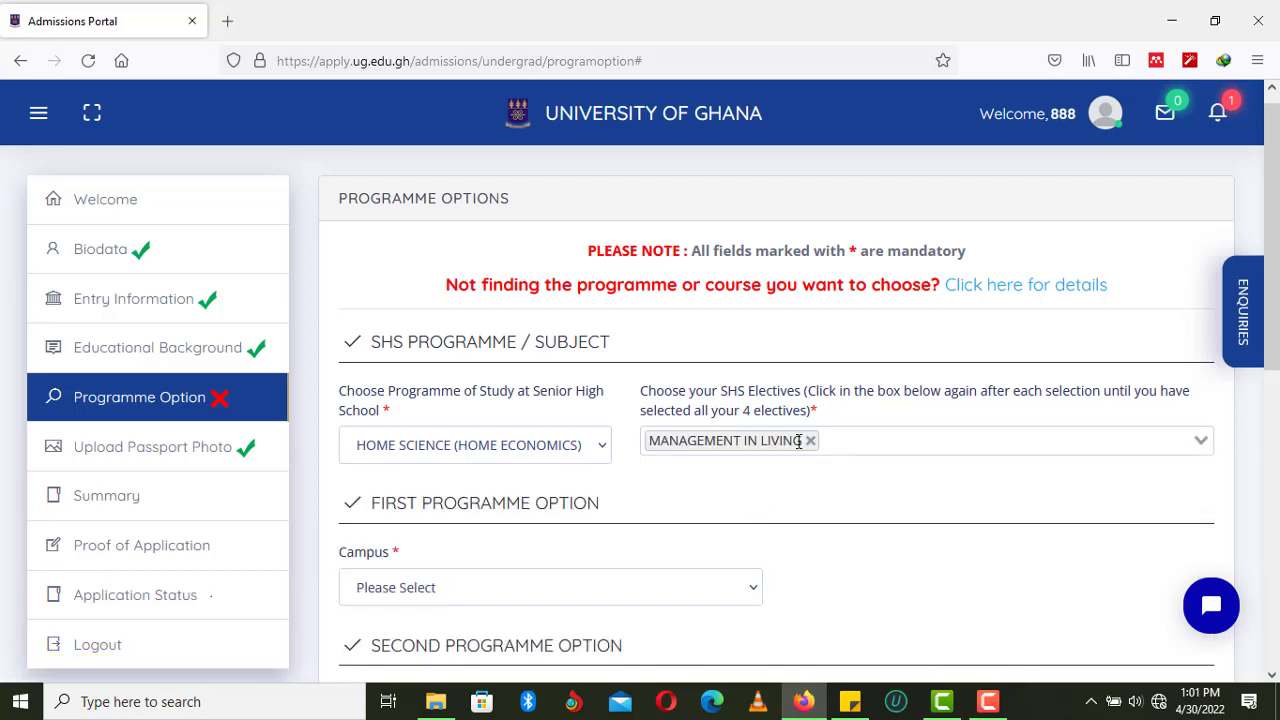
Add FOODS AND NUTRITION, GENERAL KNOWLEDGE IN ART and ECONOMICS as the remaining SHS electives.
click(838, 444)
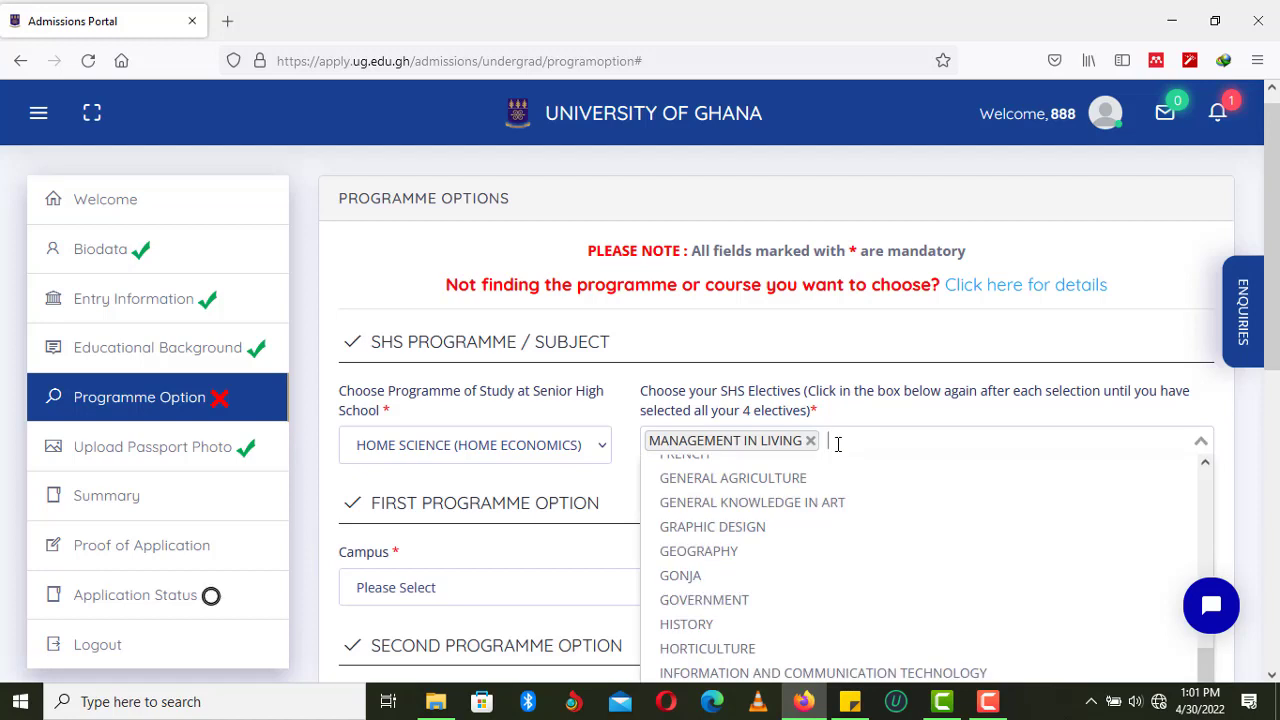
text(foo)
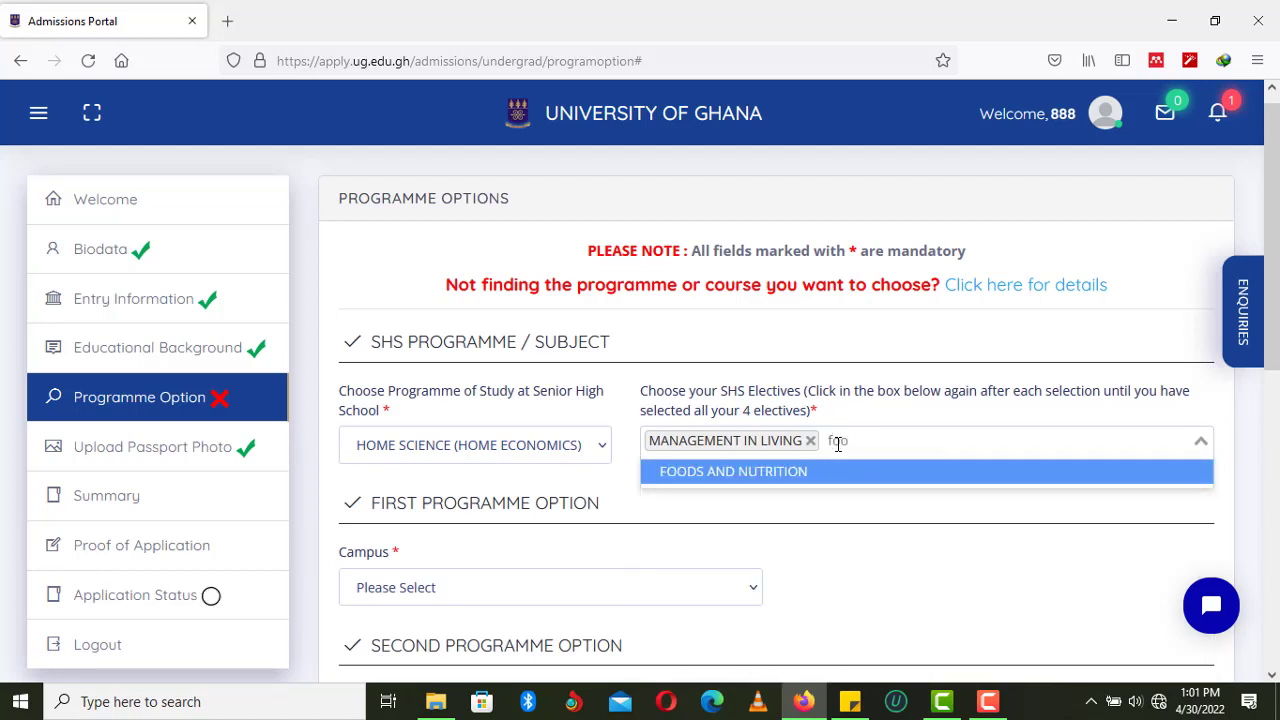
click(798, 476)
click(1018, 448)
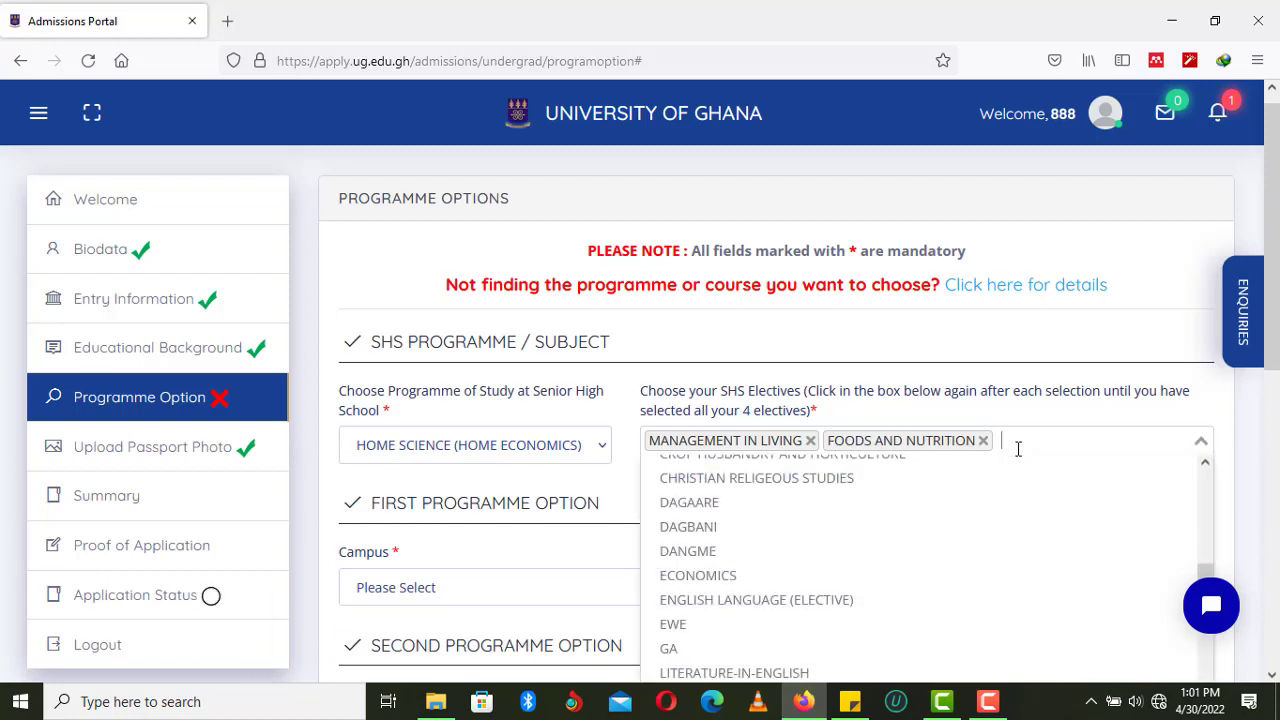
text(gen)
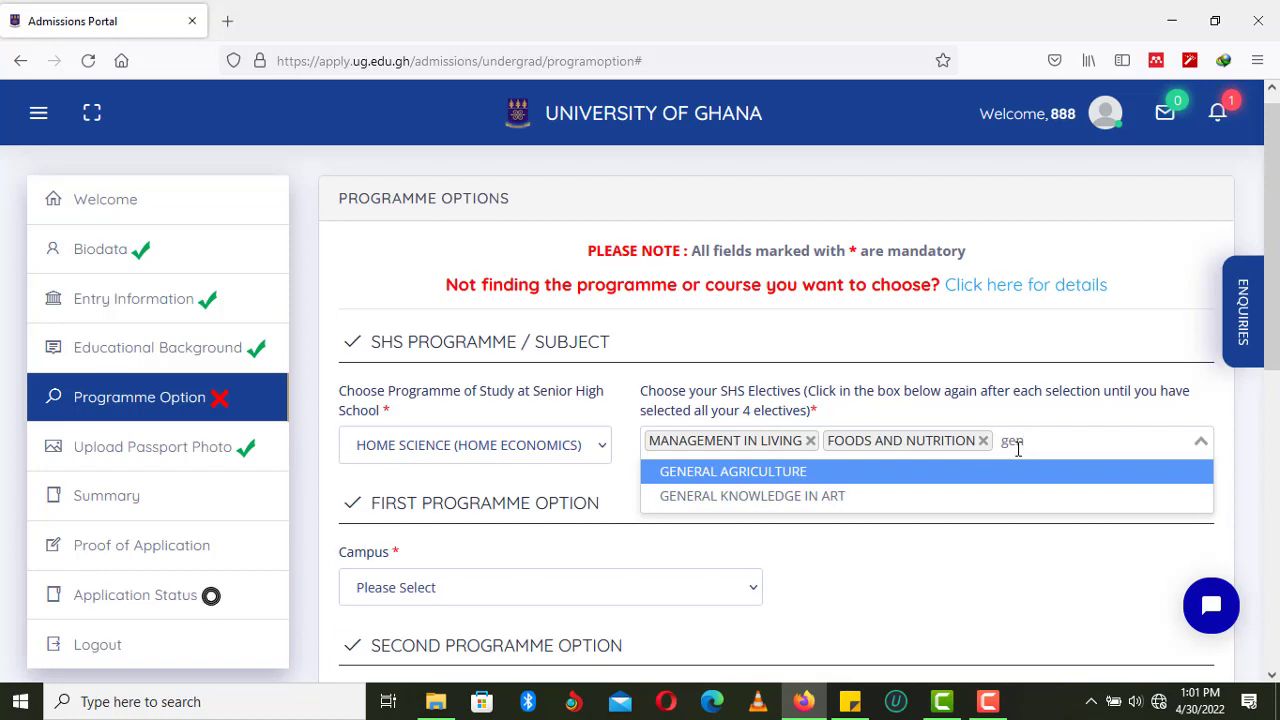
click(879, 497)
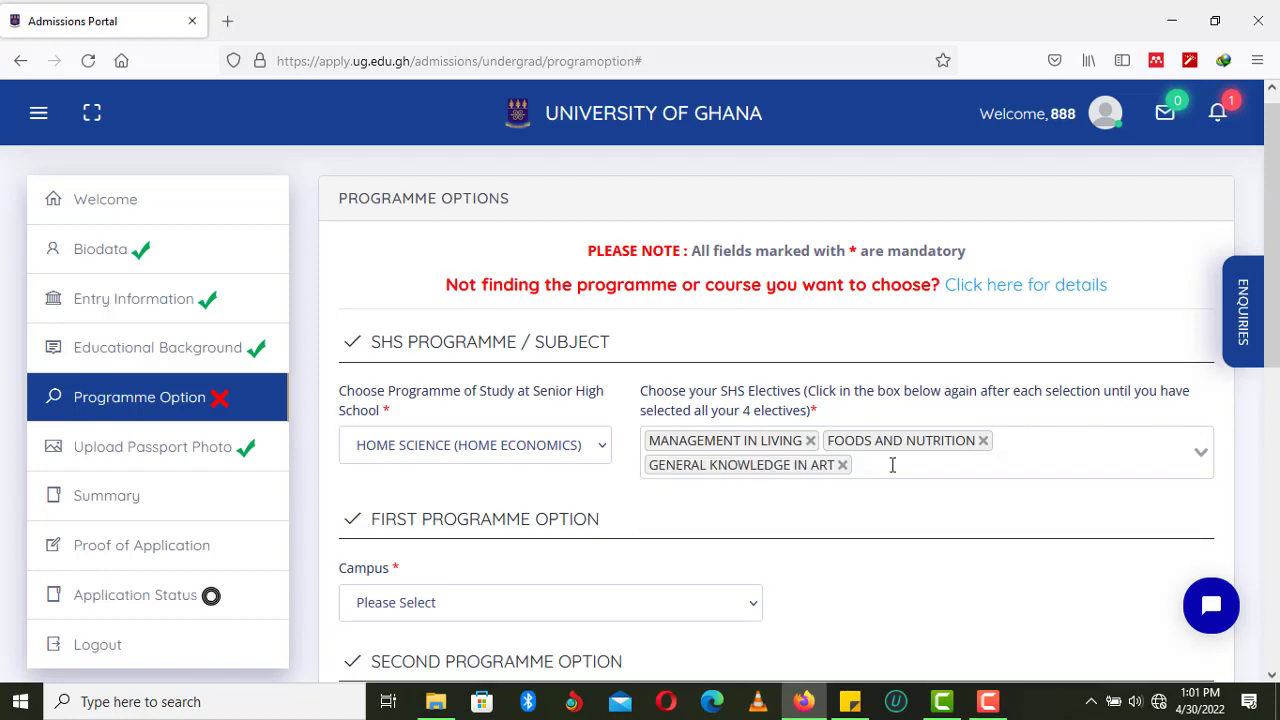
click(892, 465)
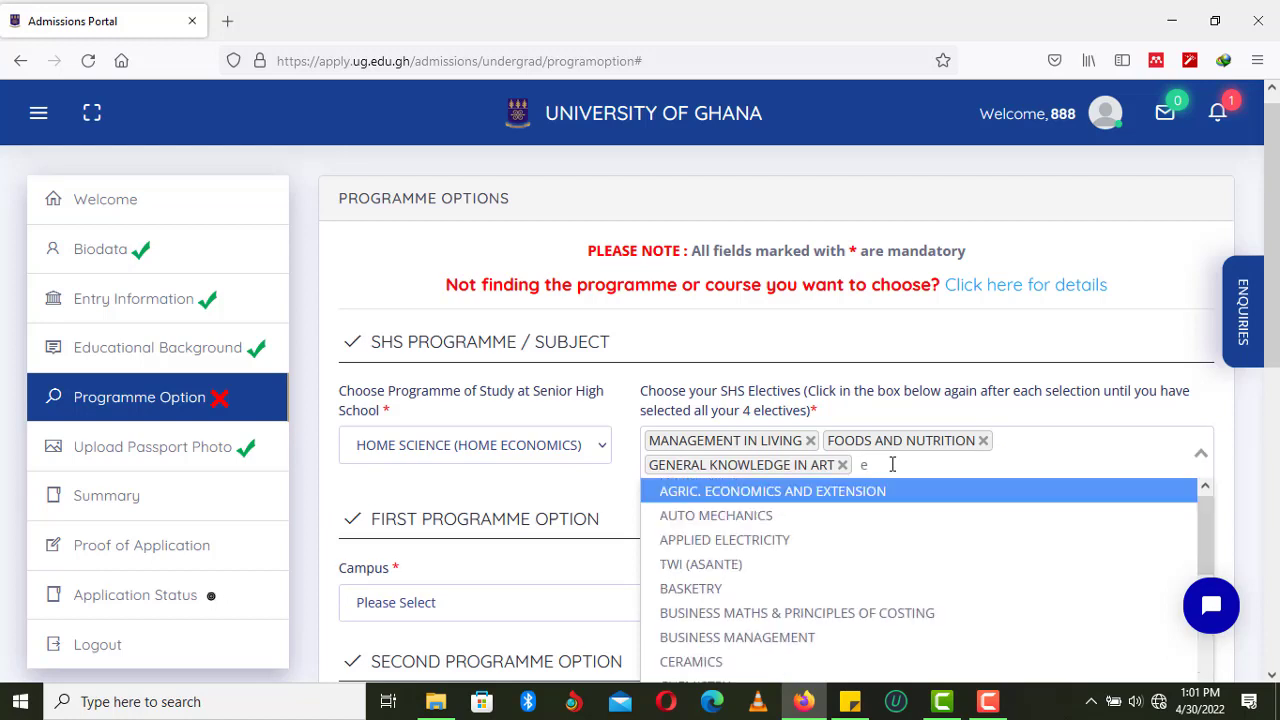
text(eco)
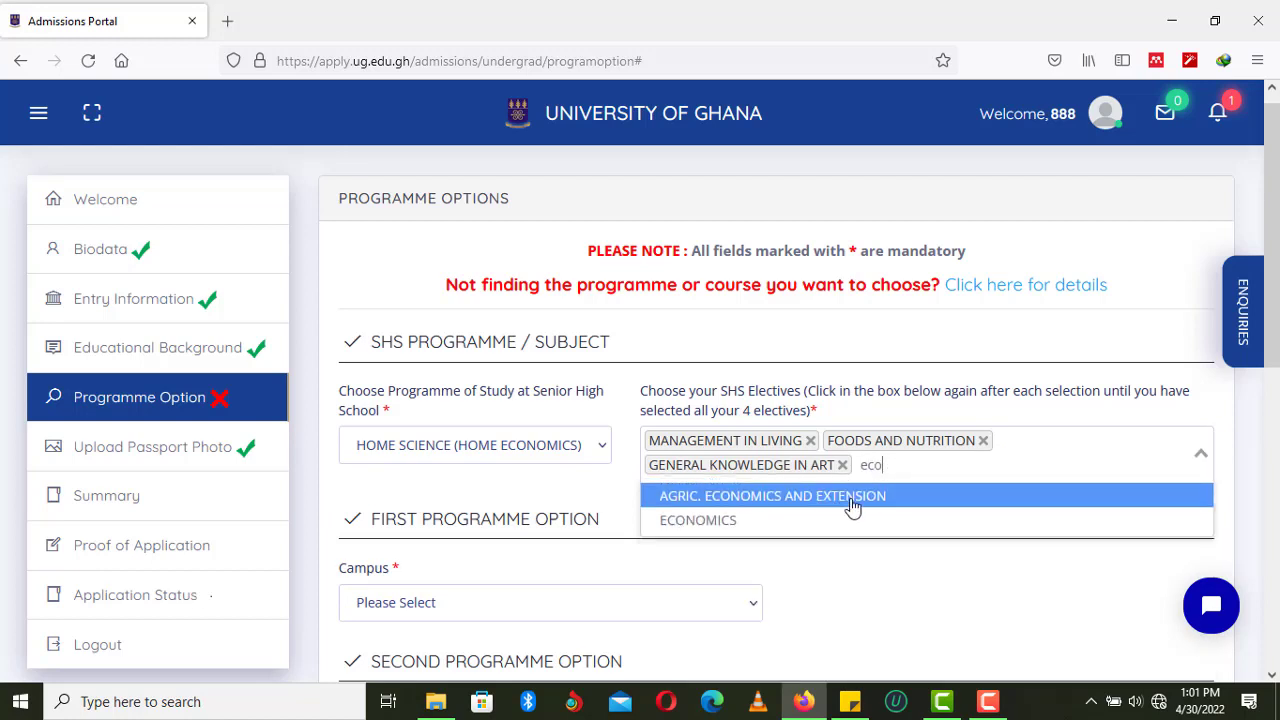
click(830, 526)
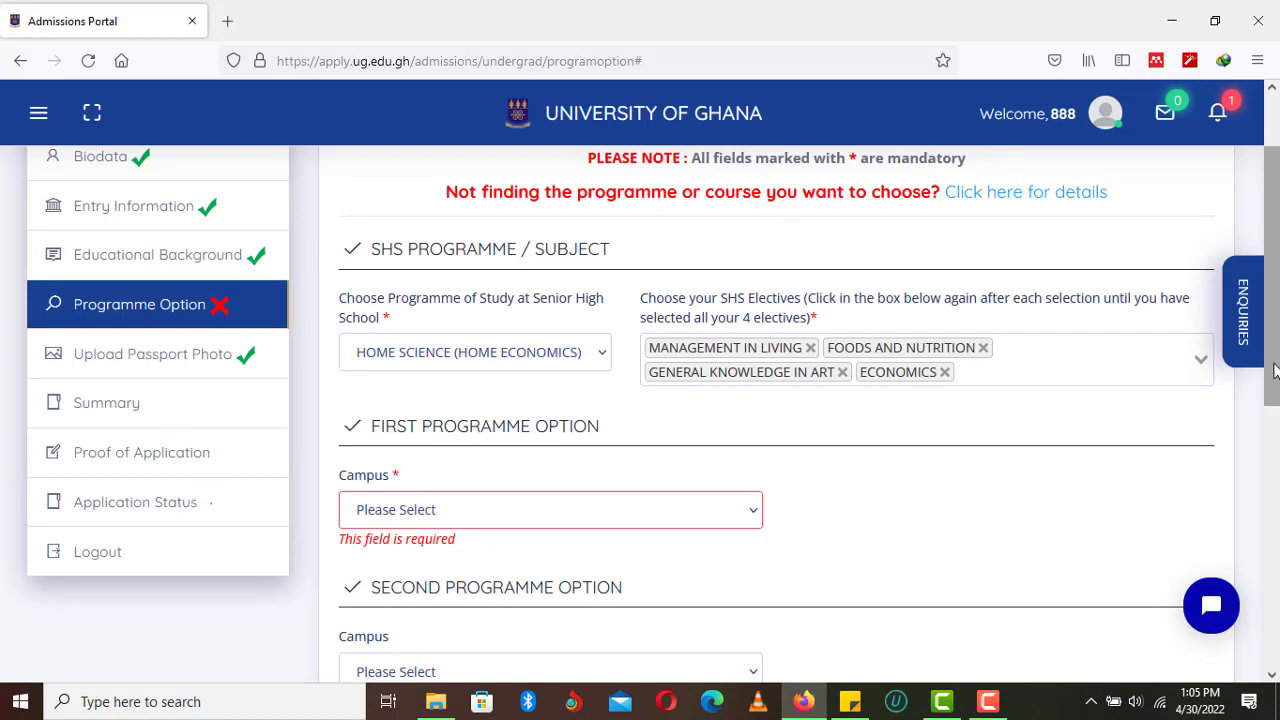
Set the first programme option's campus to Legon and view the degrees offered as 1st Programme of Choice.
drag(1275, 371, 1275, 389)
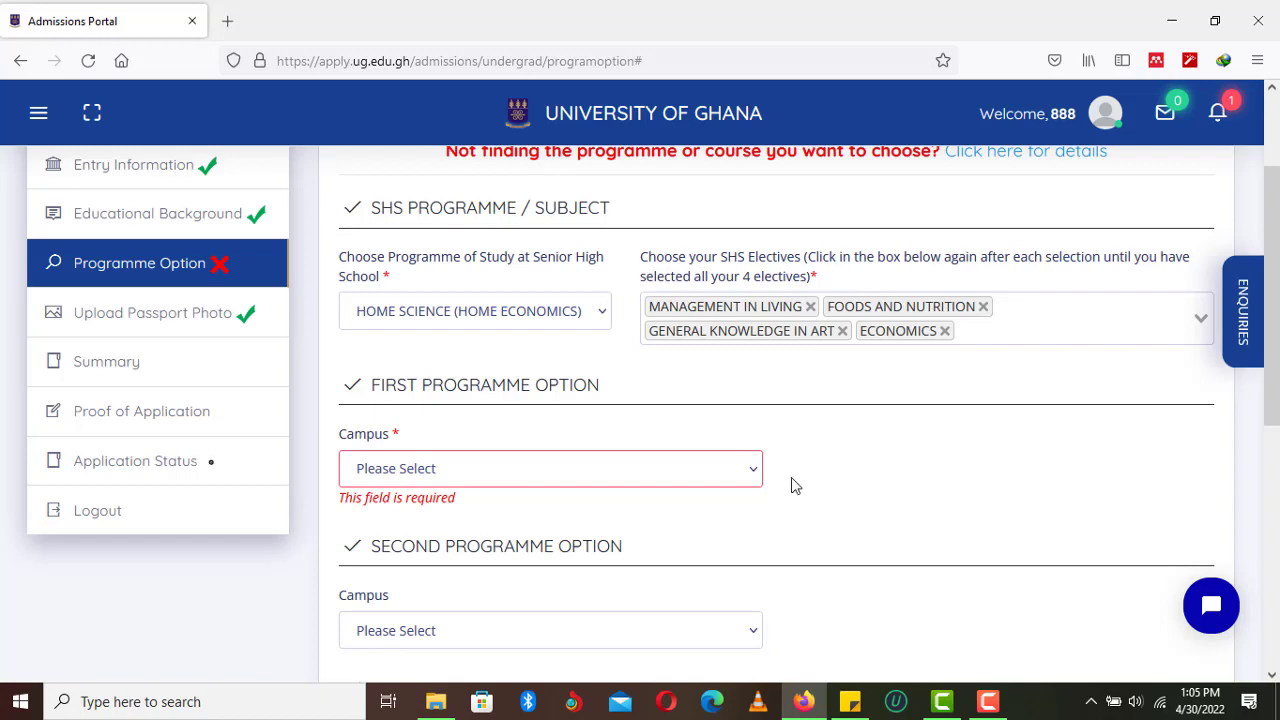
click(723, 472)
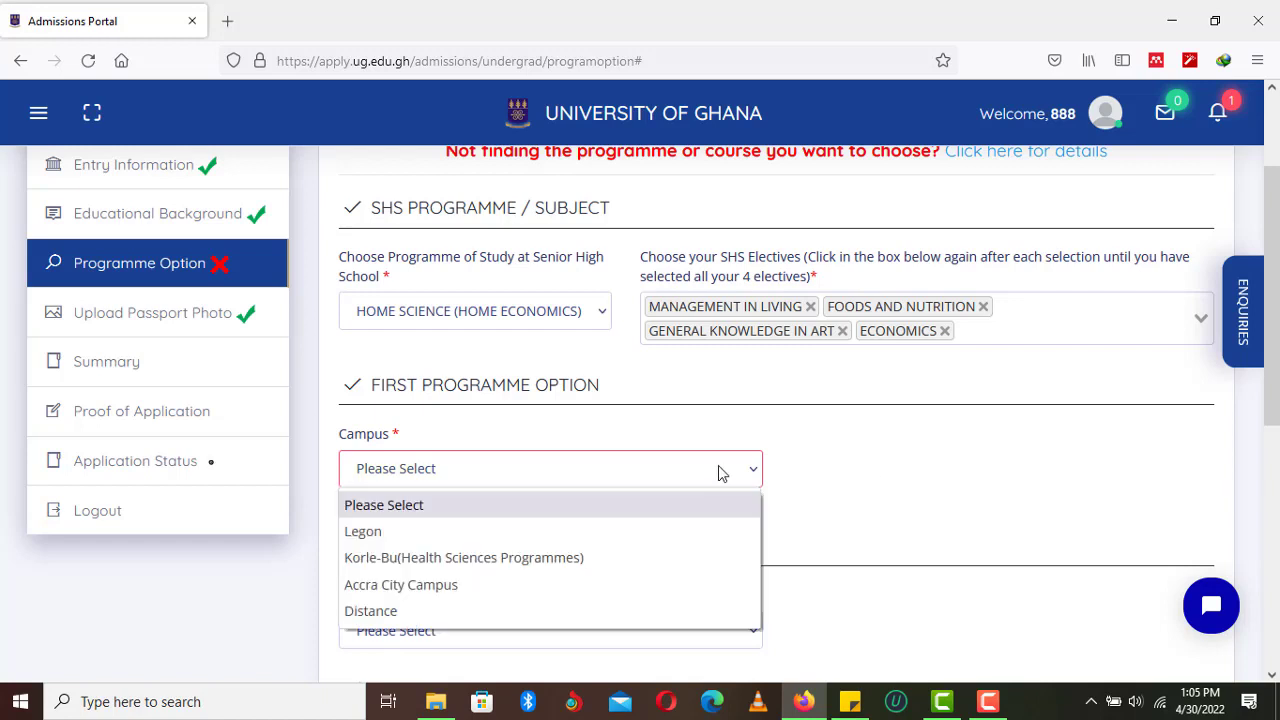
click(650, 540)
click(676, 543)
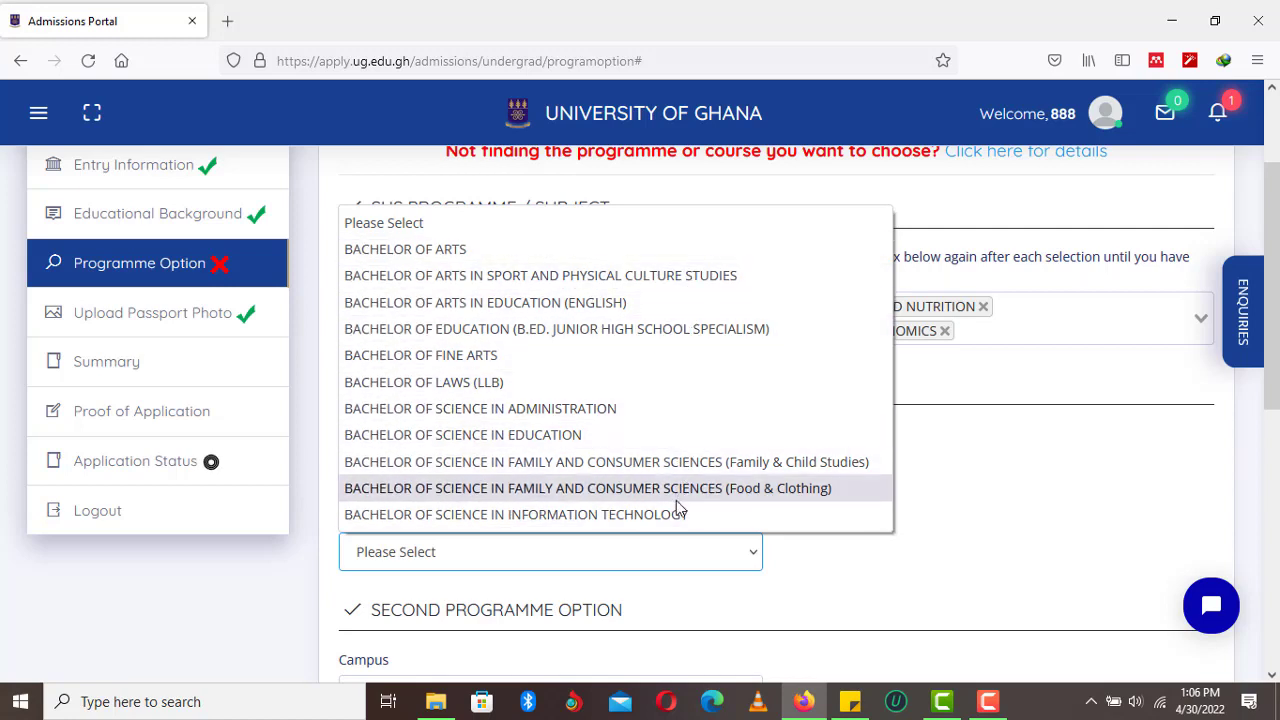
click(910, 478)
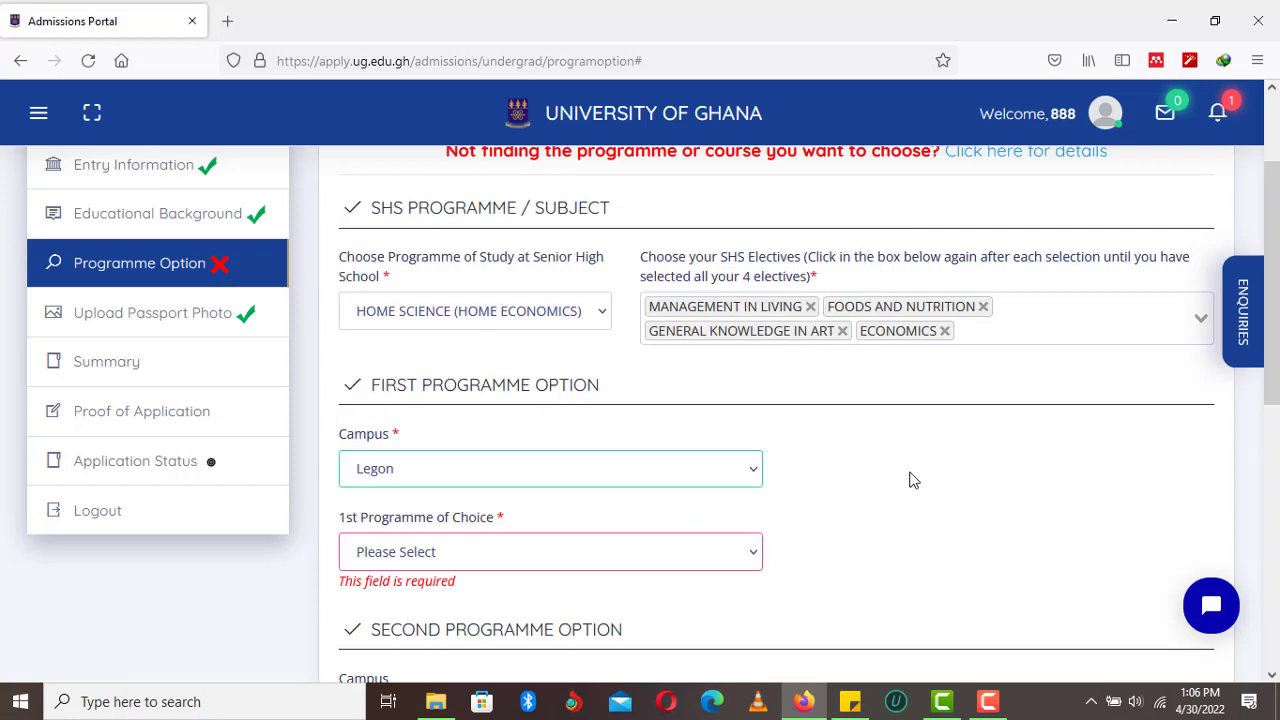
Change the Senior High School programme of study to GENERAL SCIENCE and select Legon as the first option's campus.
click(566, 298)
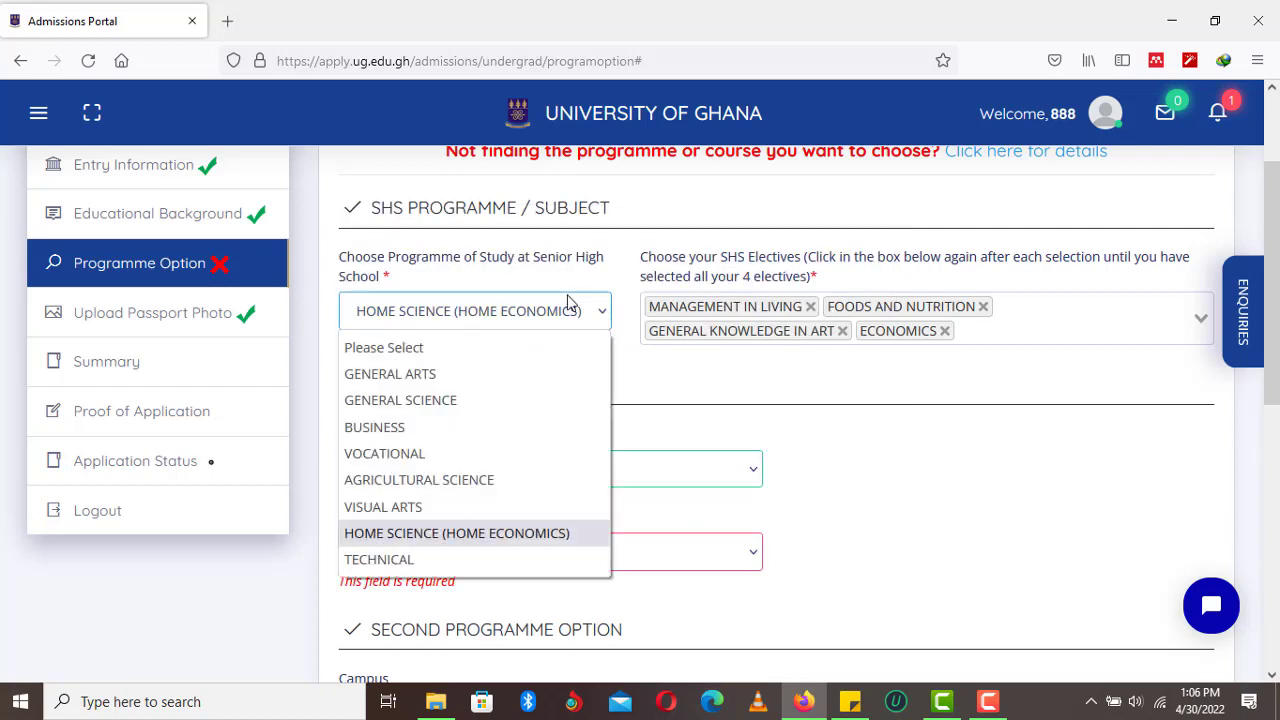
click(523, 398)
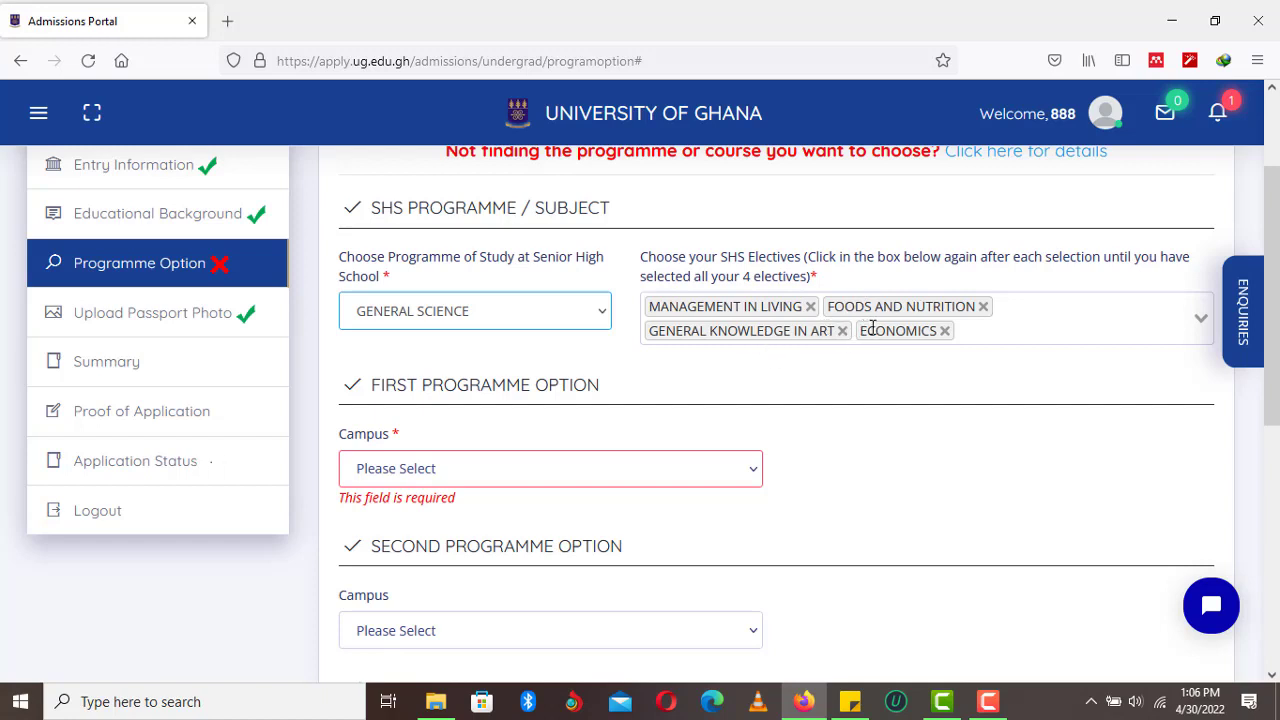
click(755, 478)
click(714, 531)
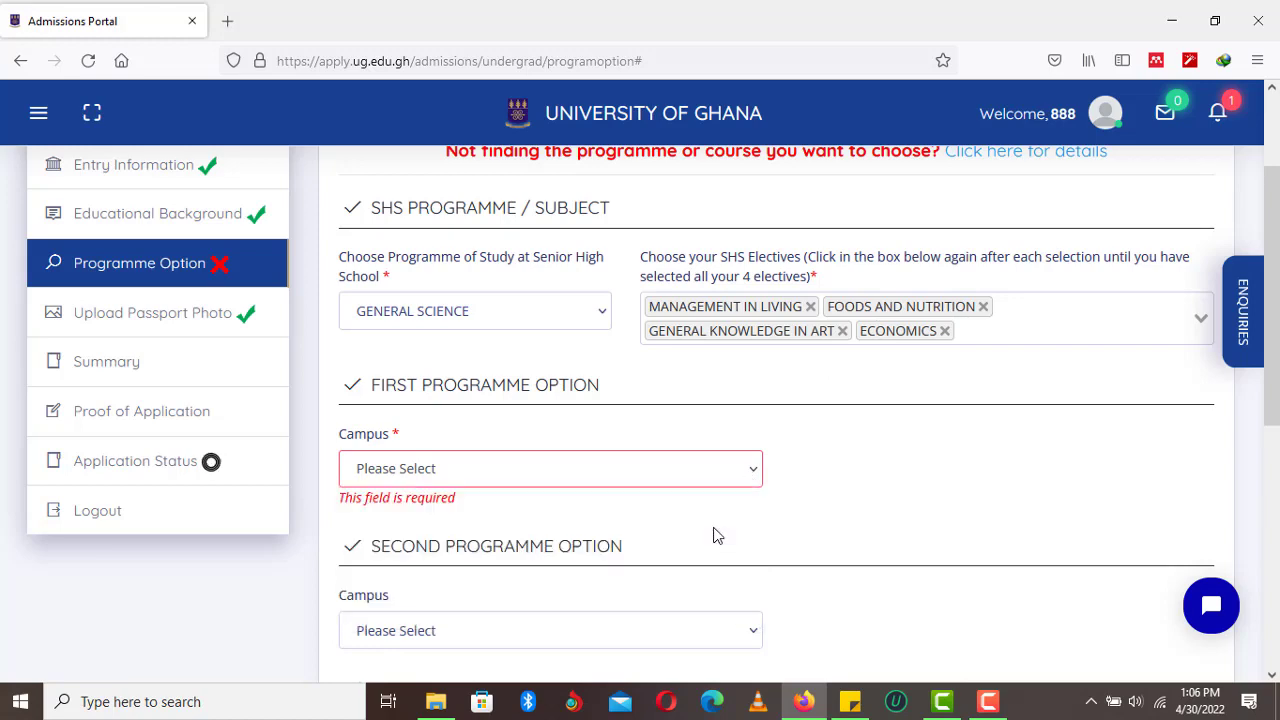
Try BACHELOR OF SCIENCE IN BIOLOGICAL SCIENCES and BACHELOR OF SCIENCE IN AGRICULTURE as the 1st Programme of Choice.
click(709, 562)
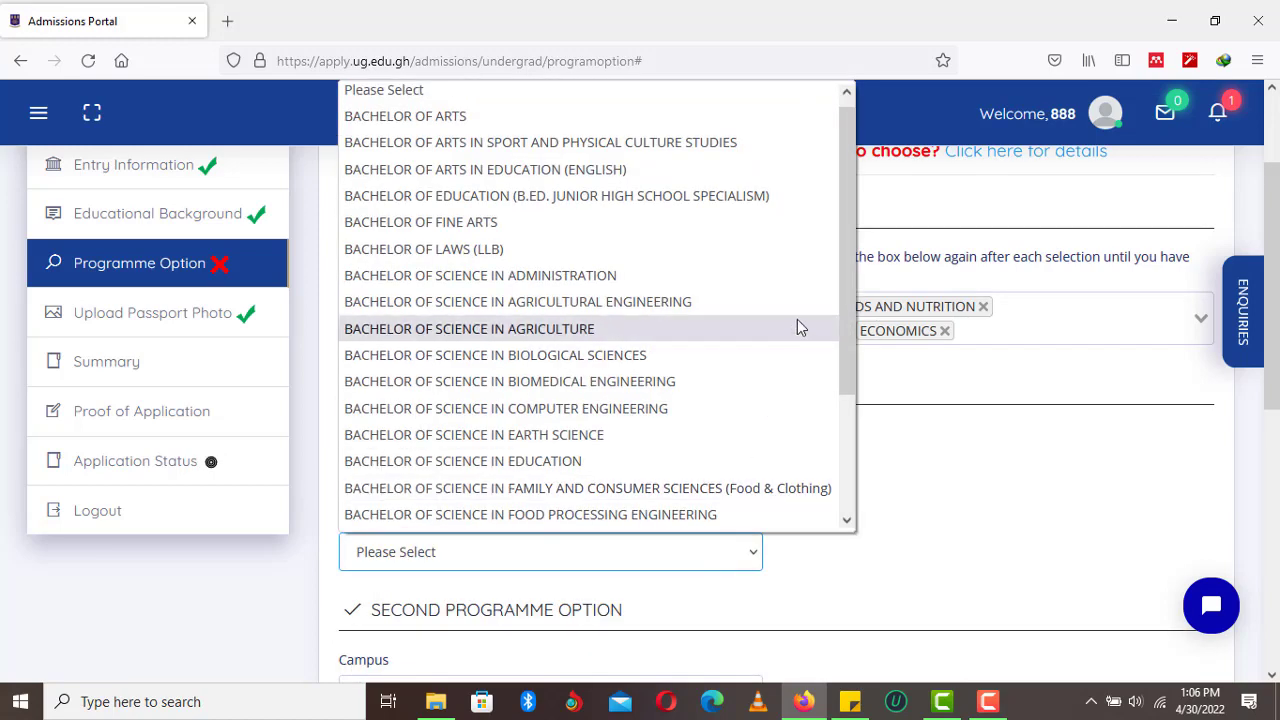
drag(849, 277, 837, 354)
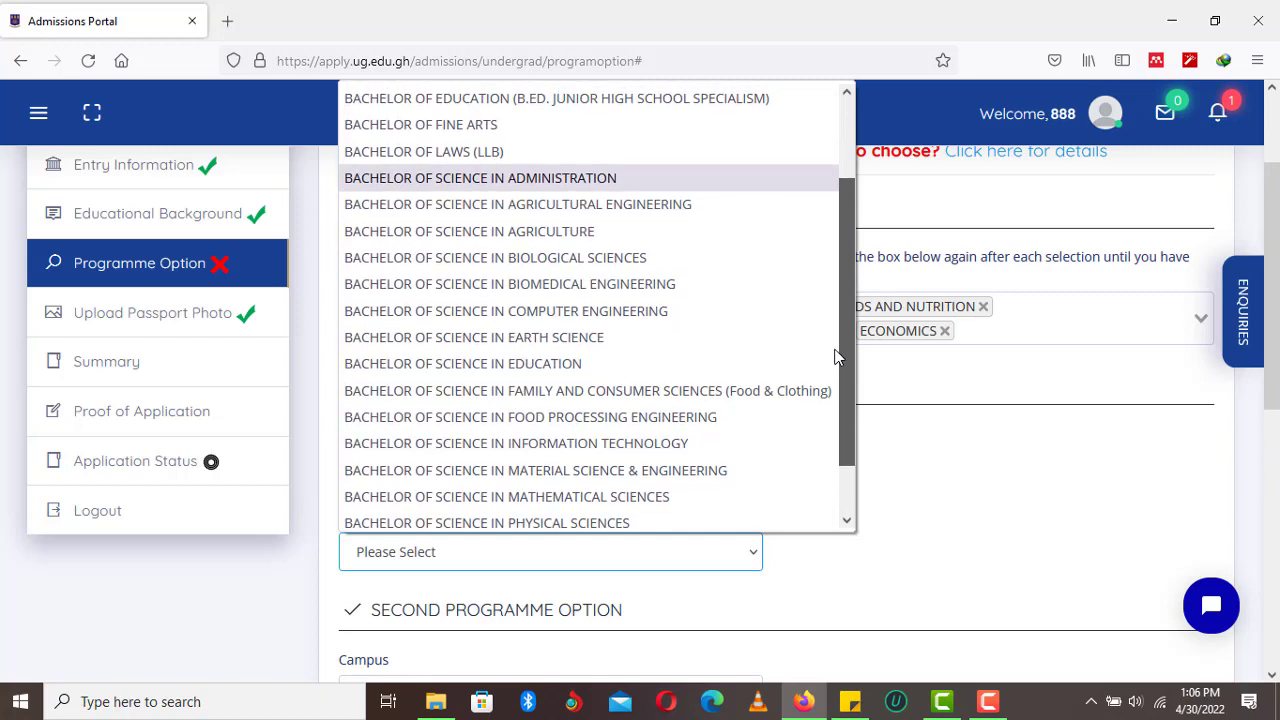
click(650, 257)
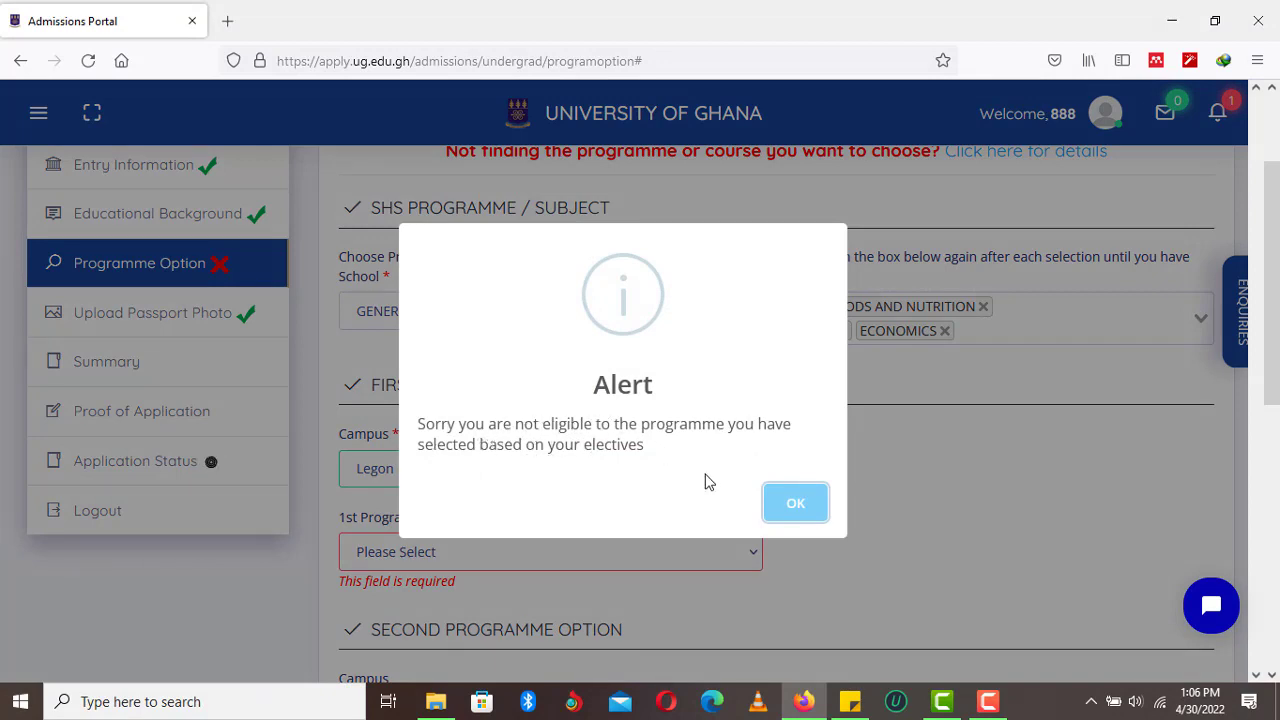
click(777, 504)
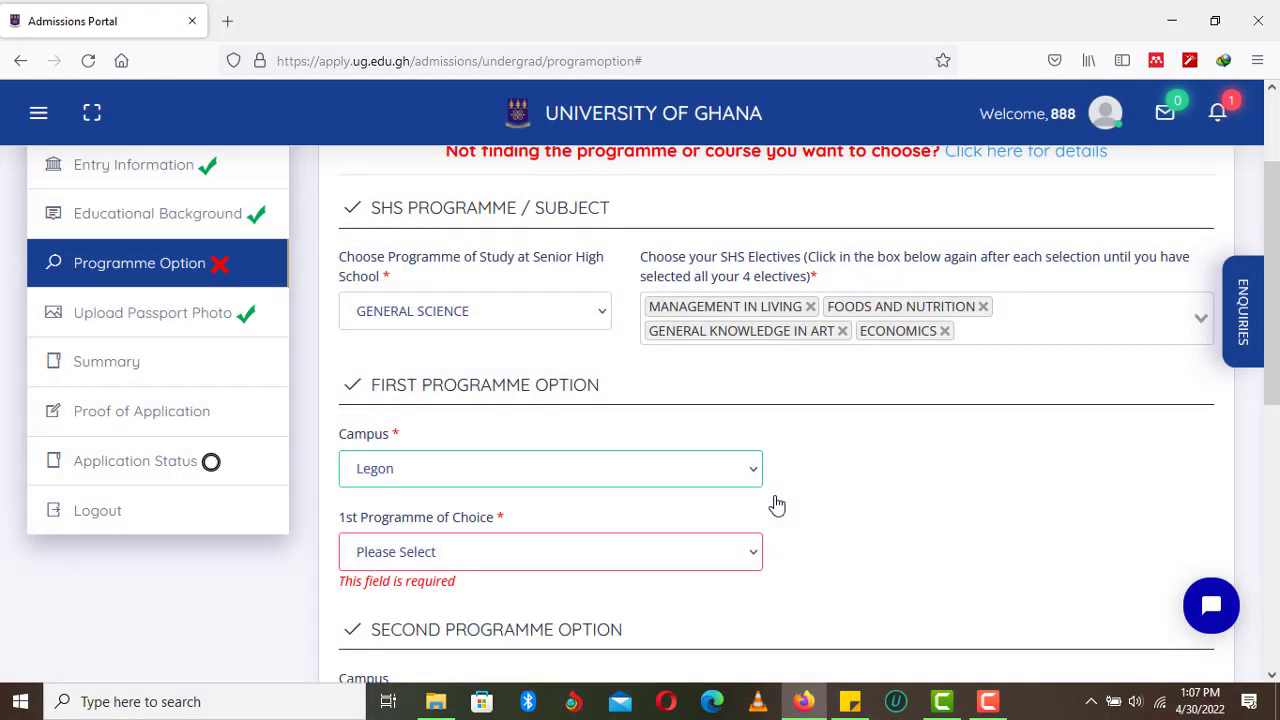
click(662, 553)
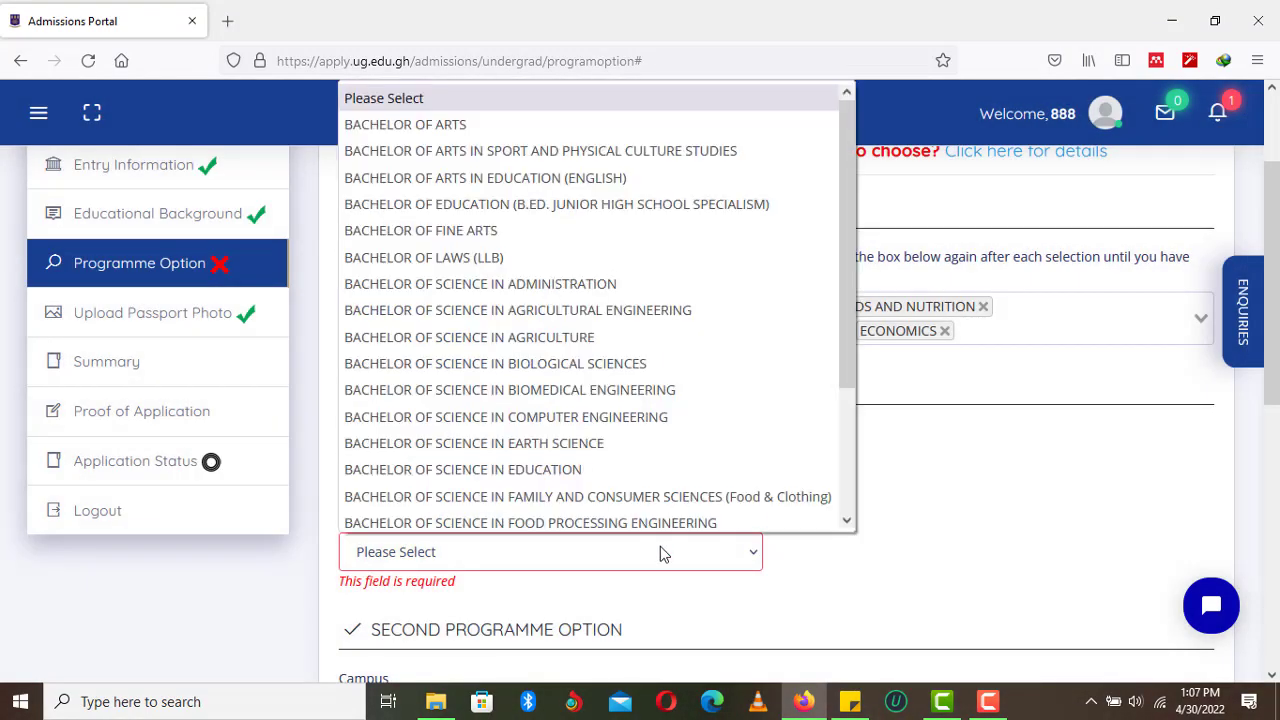
click(598, 330)
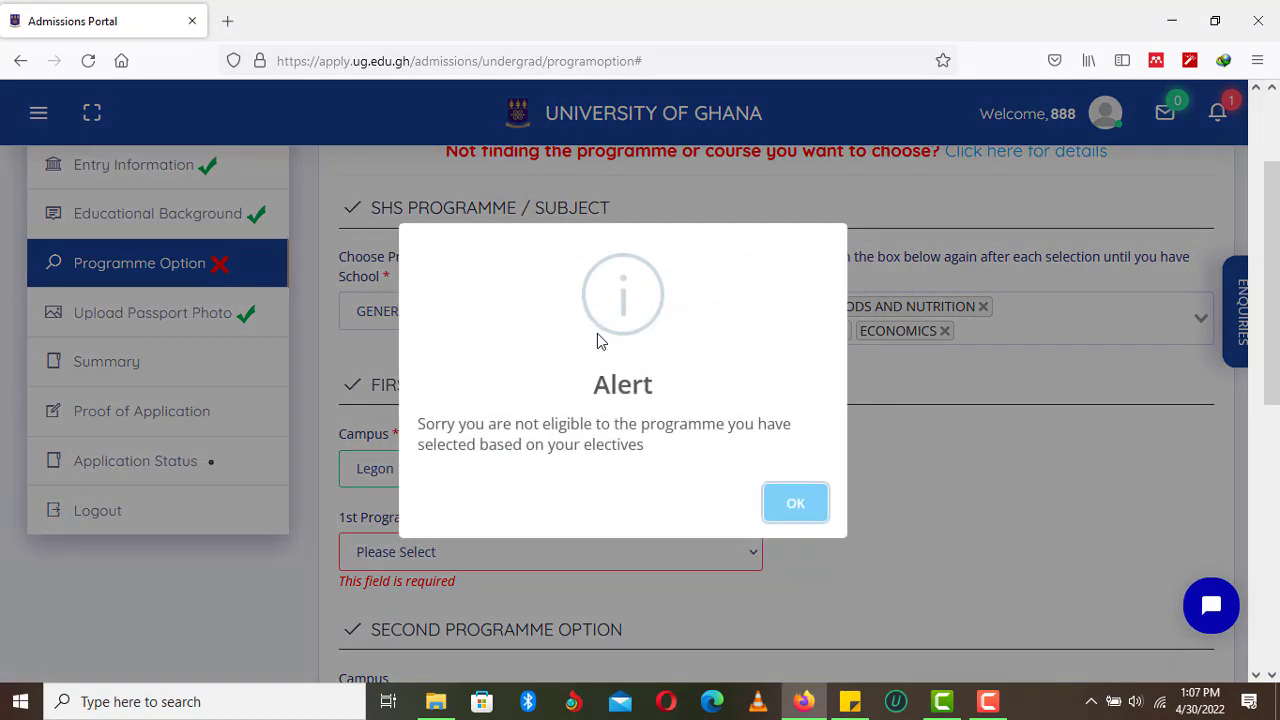
Try BACHELOR OF SCIENCE IN FOOD PROCESSING ENGINEERING as the 1st Programme of Choice and dismiss the alert.
click(758, 539)
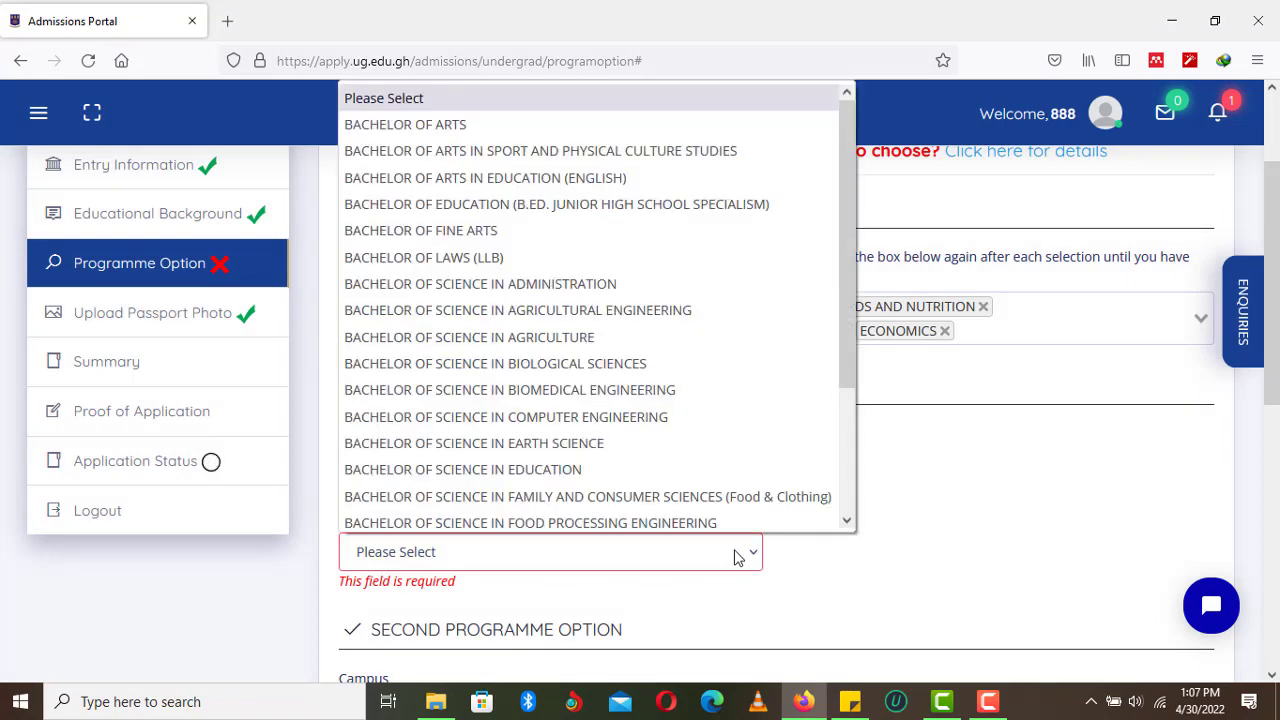
drag(851, 330, 833, 466)
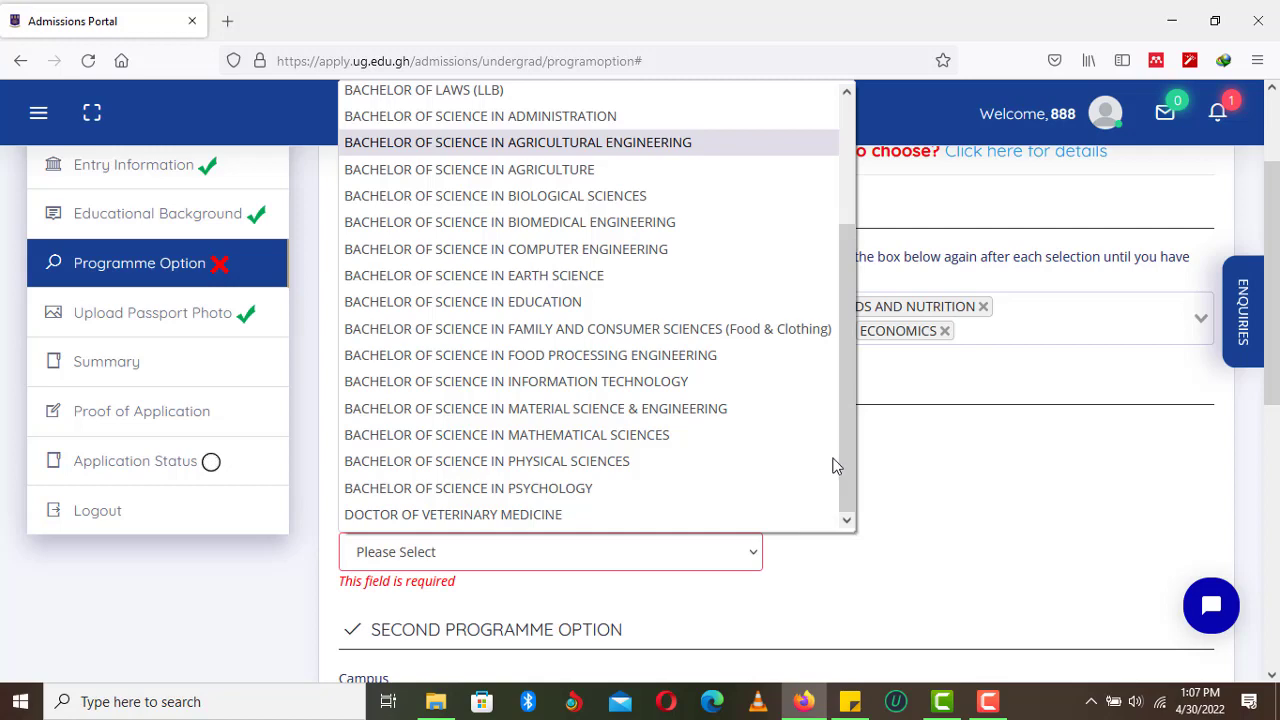
click(716, 358)
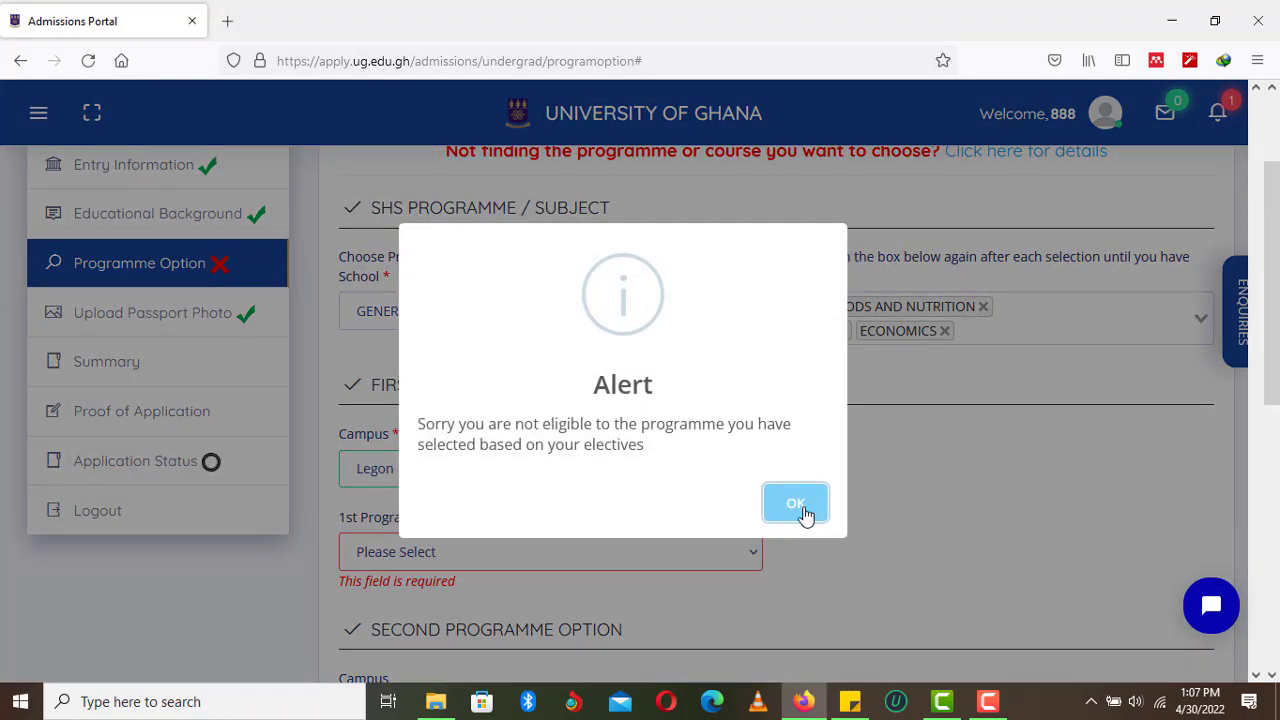
click(796, 506)
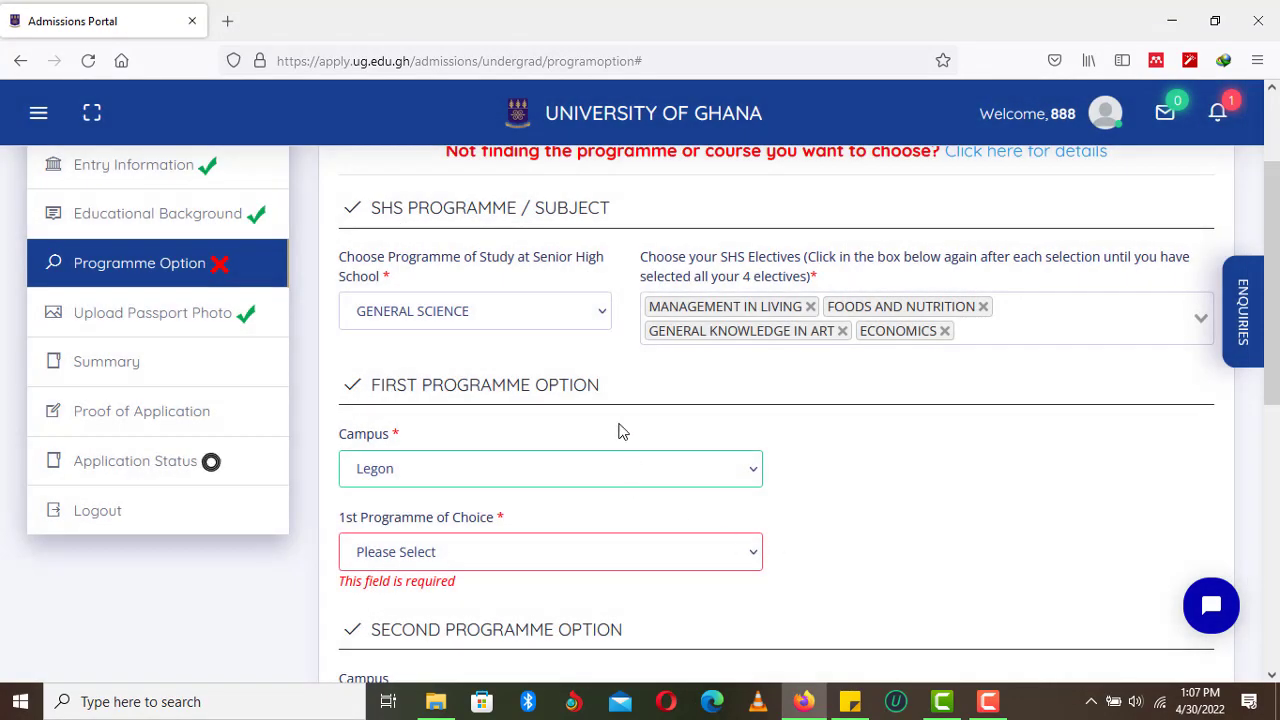
Change the Senior High School programme of study to HOME SCIENCE (HOME ECONOMICS) and set the first option's campus to Legon.
click(590, 328)
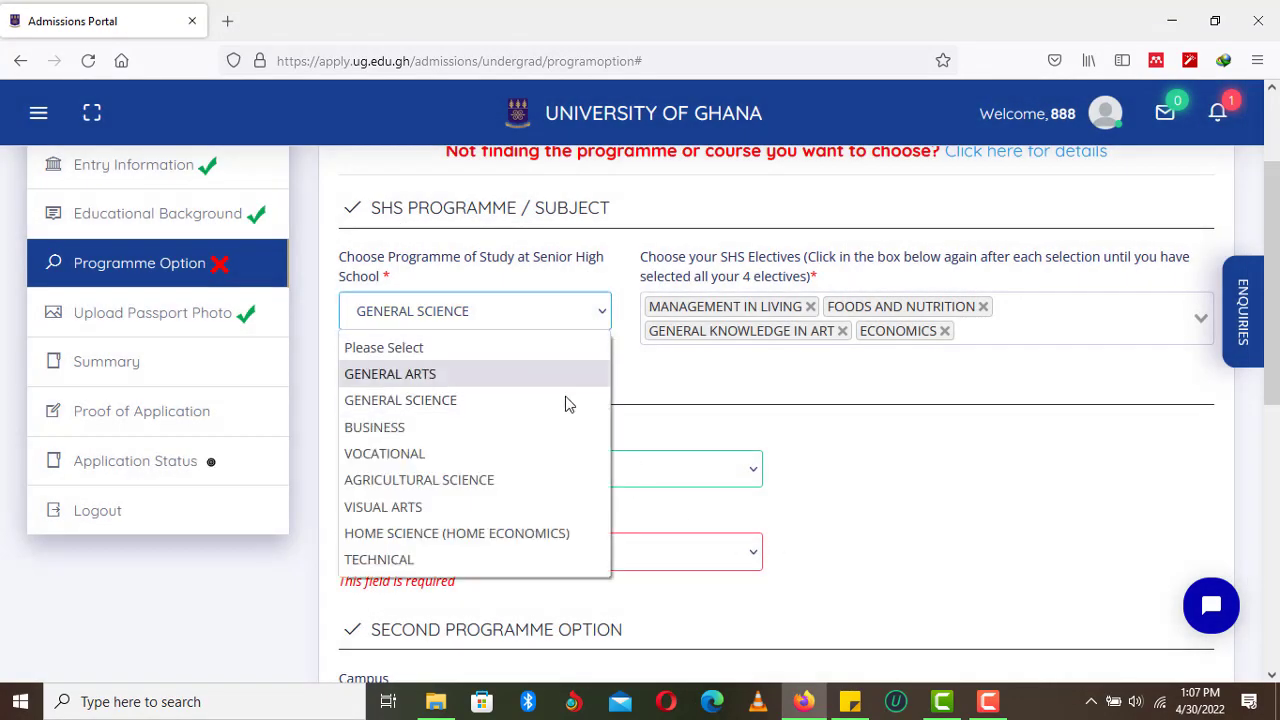
click(541, 533)
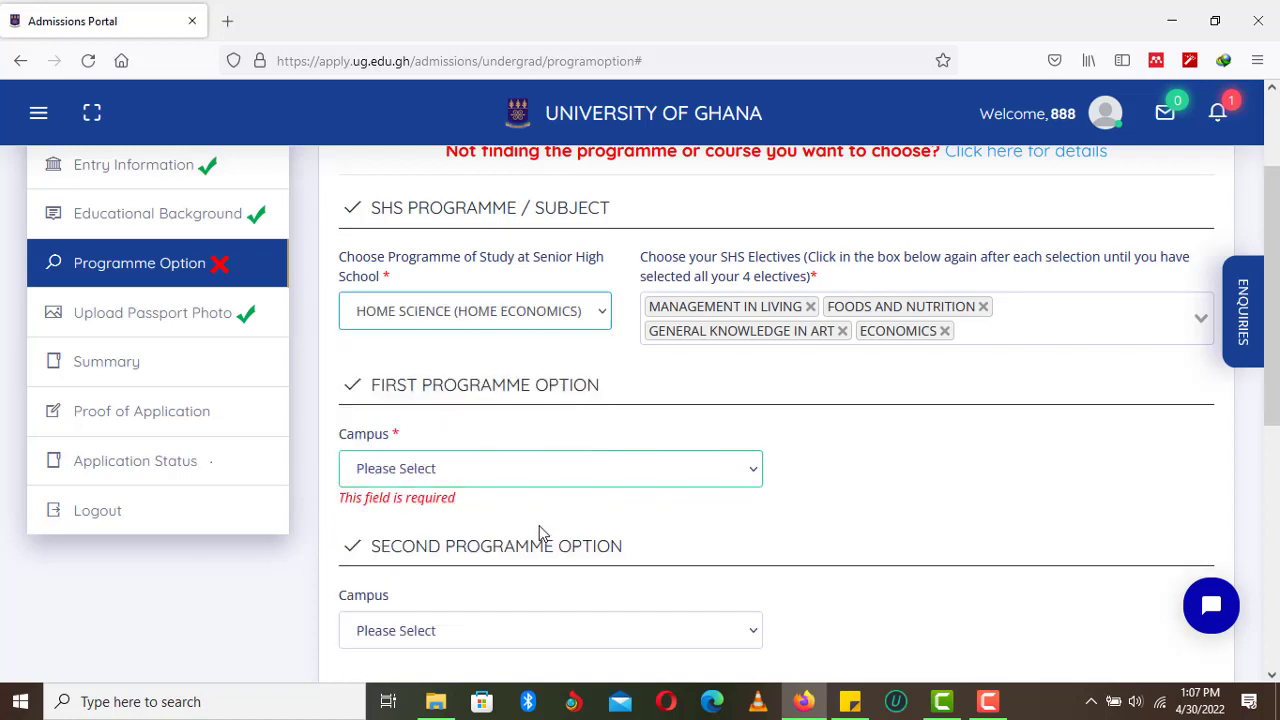
click(727, 482)
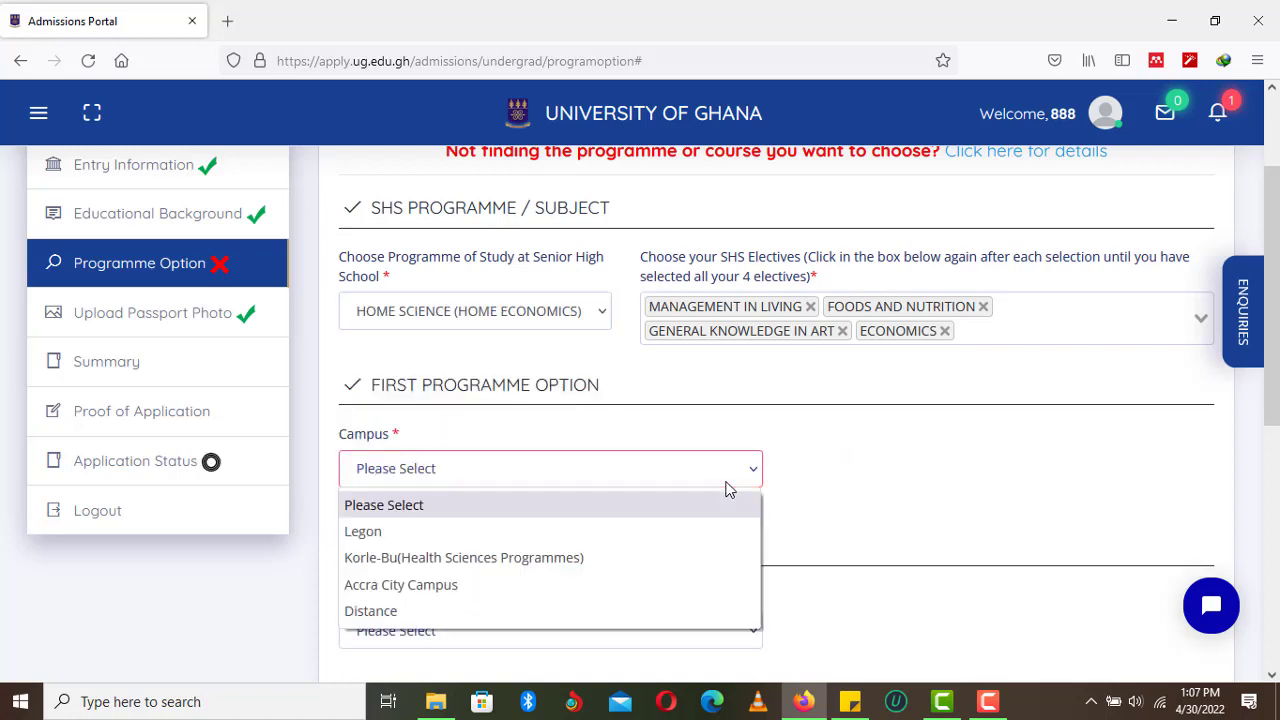
click(706, 529)
Try BACHELOR OF ARTS IN EDUCATION (ENGLISH) as the 1st Programme of Choice and dismiss the alert.
click(716, 552)
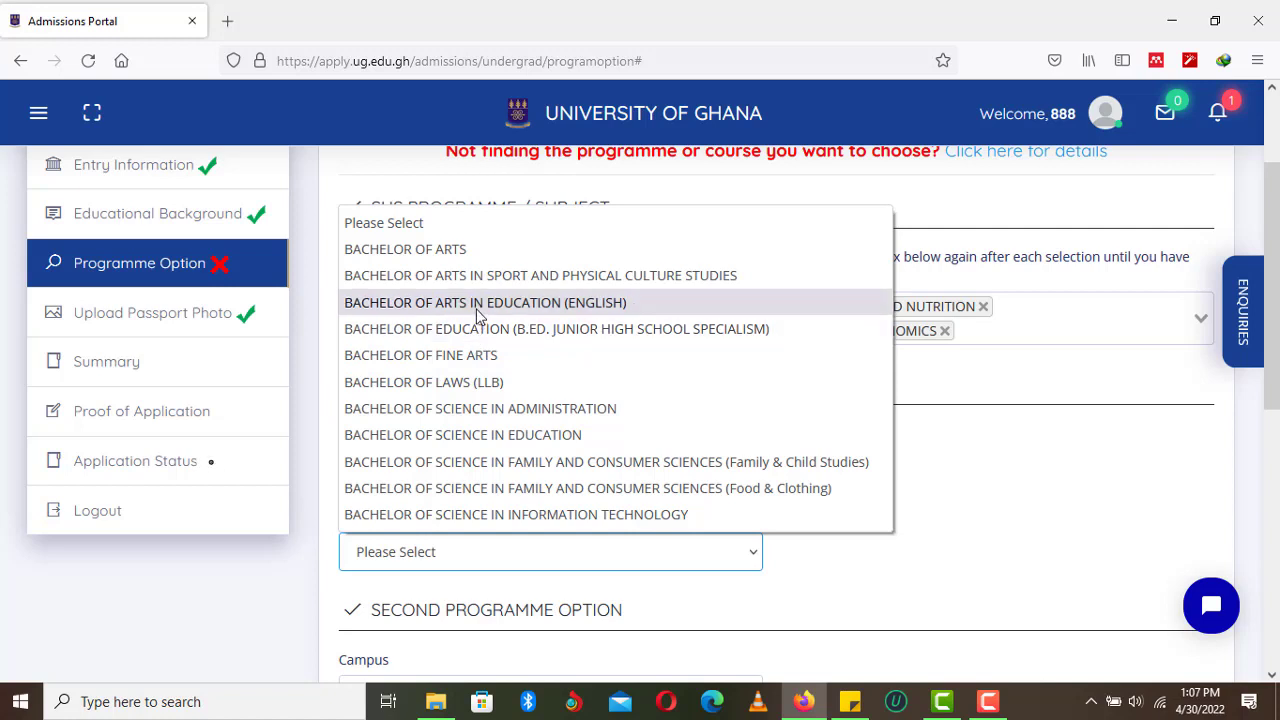
click(574, 313)
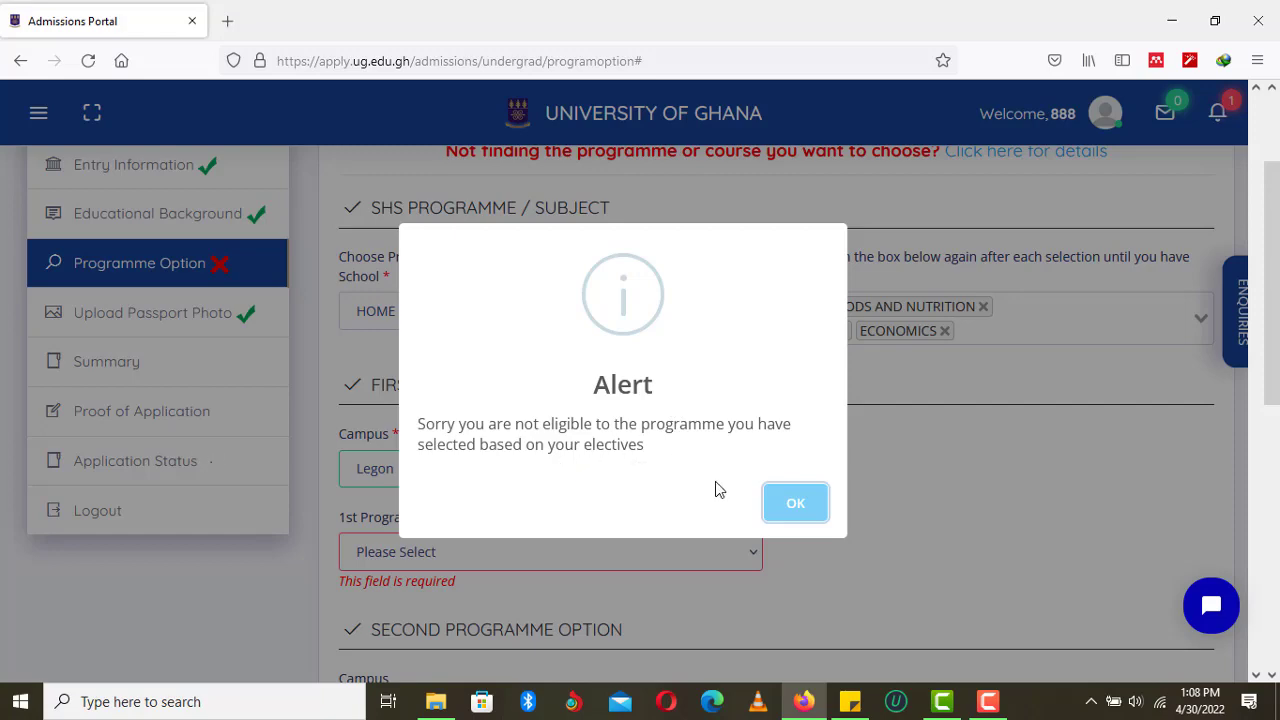
click(791, 514)
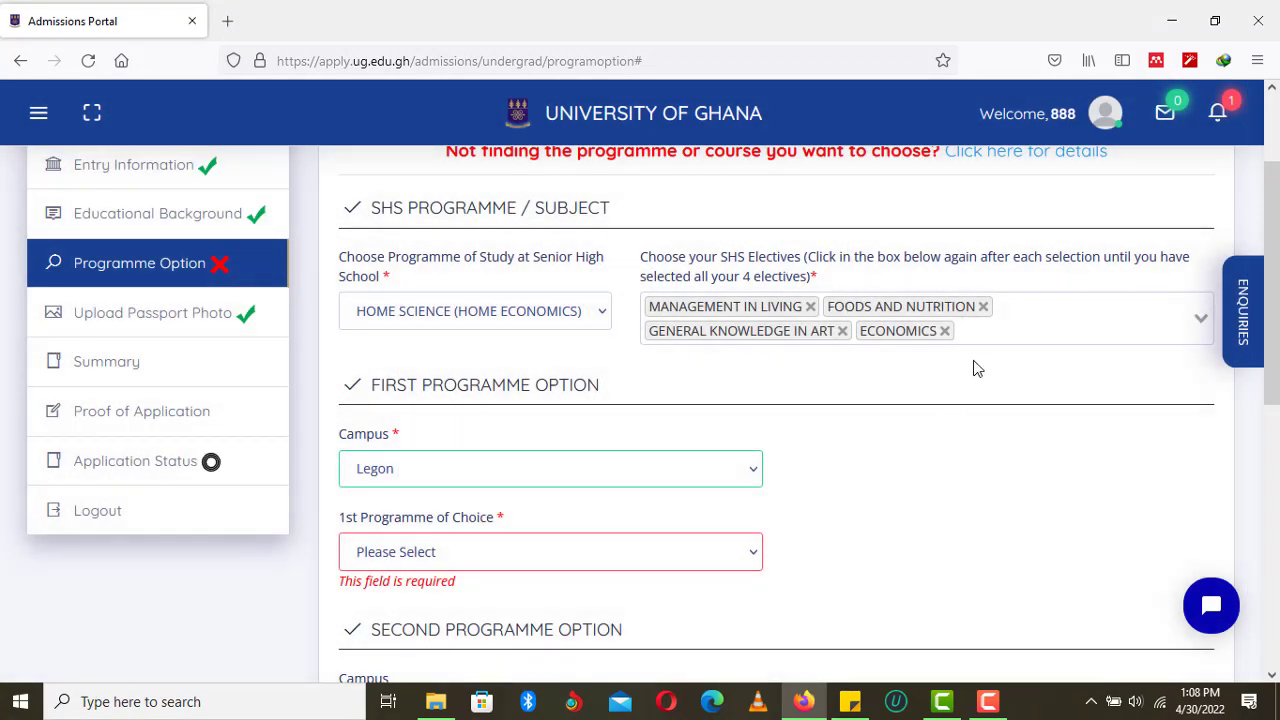
Add LITERATURE-IN-ENGLISH to the SHS electives and select Legon again as the first option's campus.
click(983, 334)
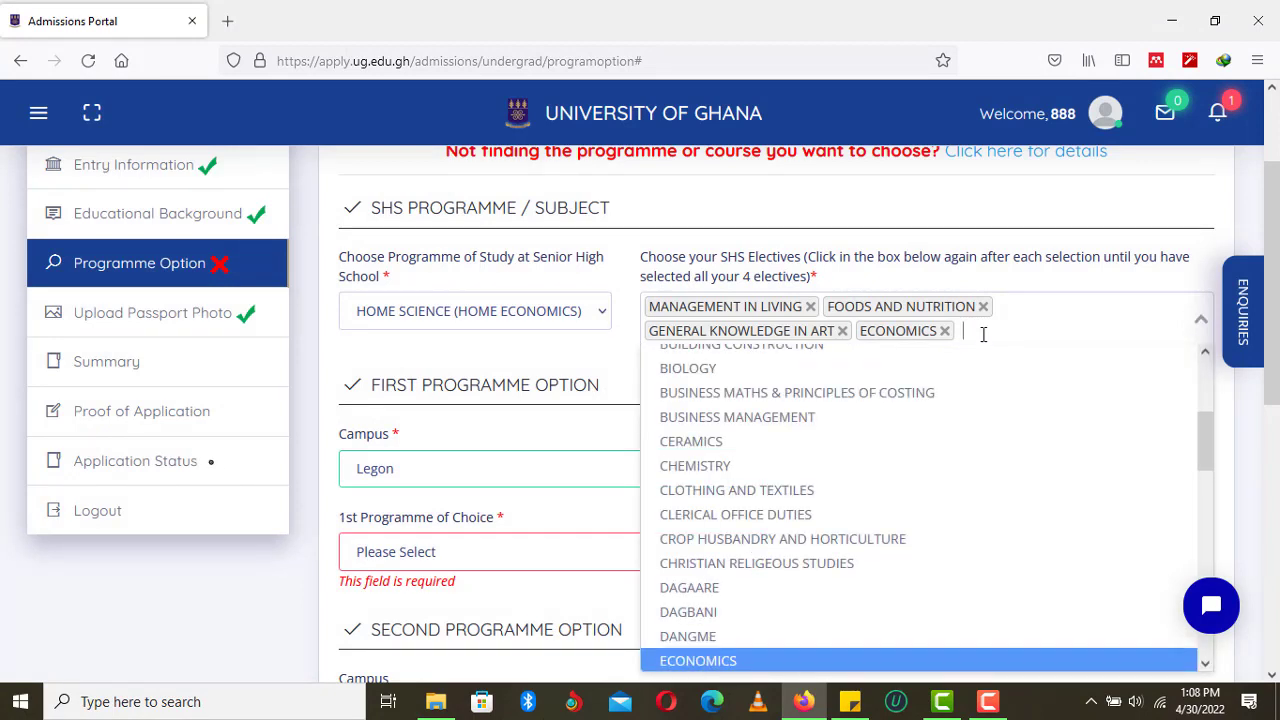
text(li)
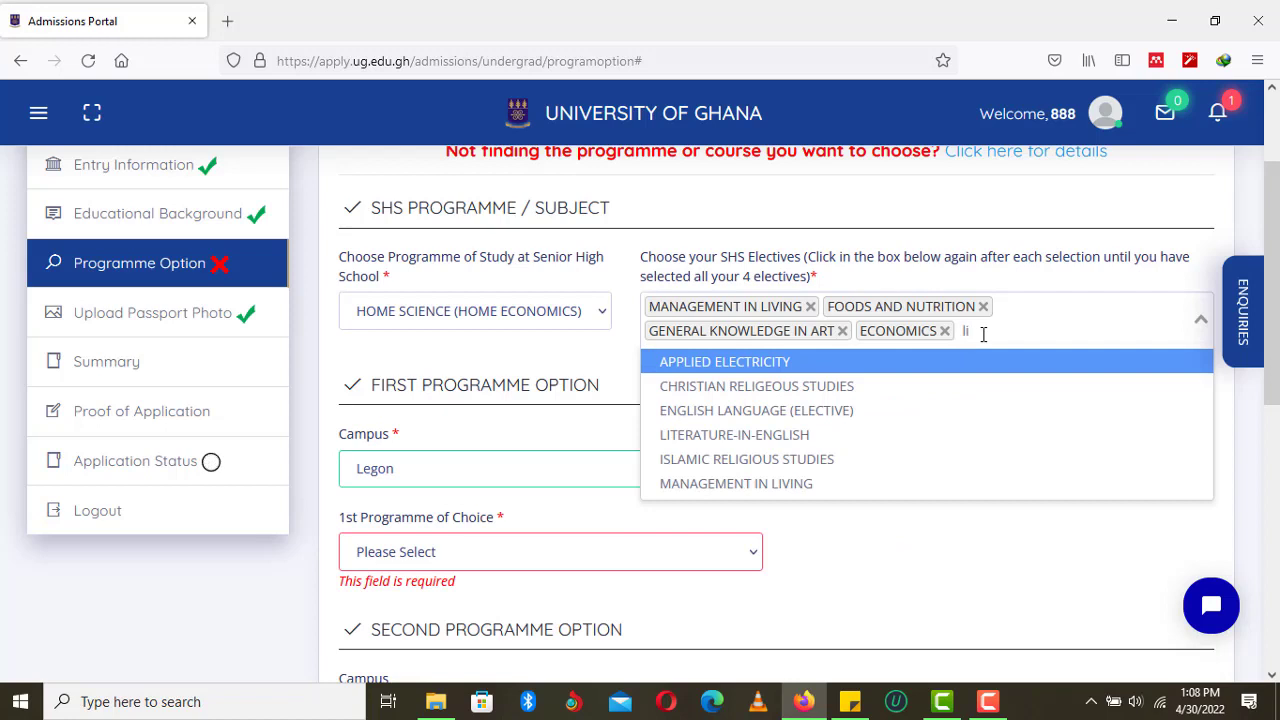
text(t)
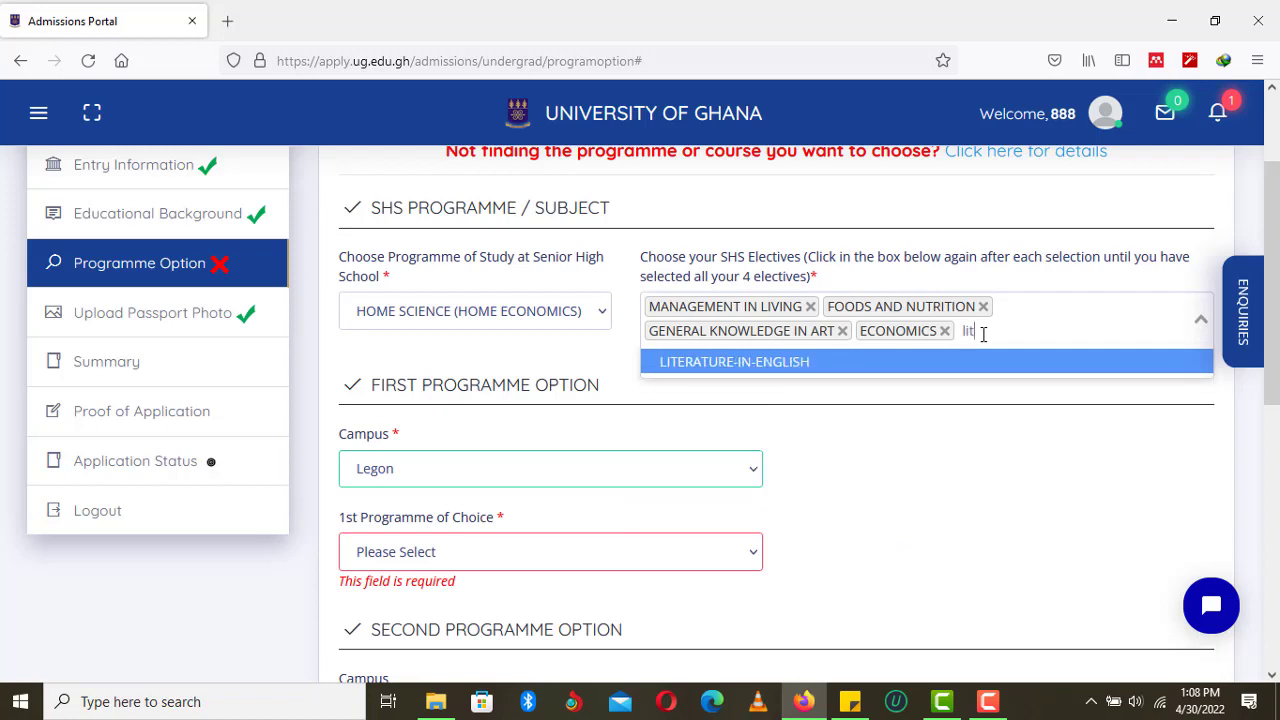
click(783, 366)
click(712, 472)
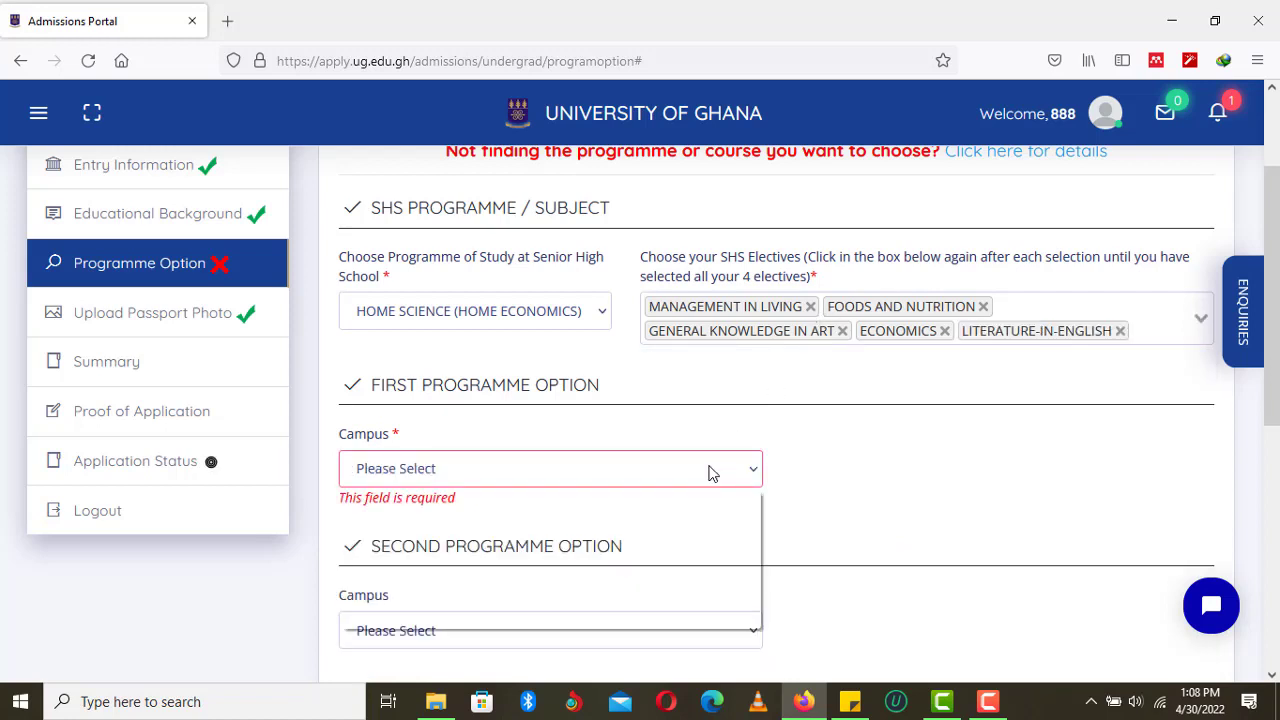
click(623, 528)
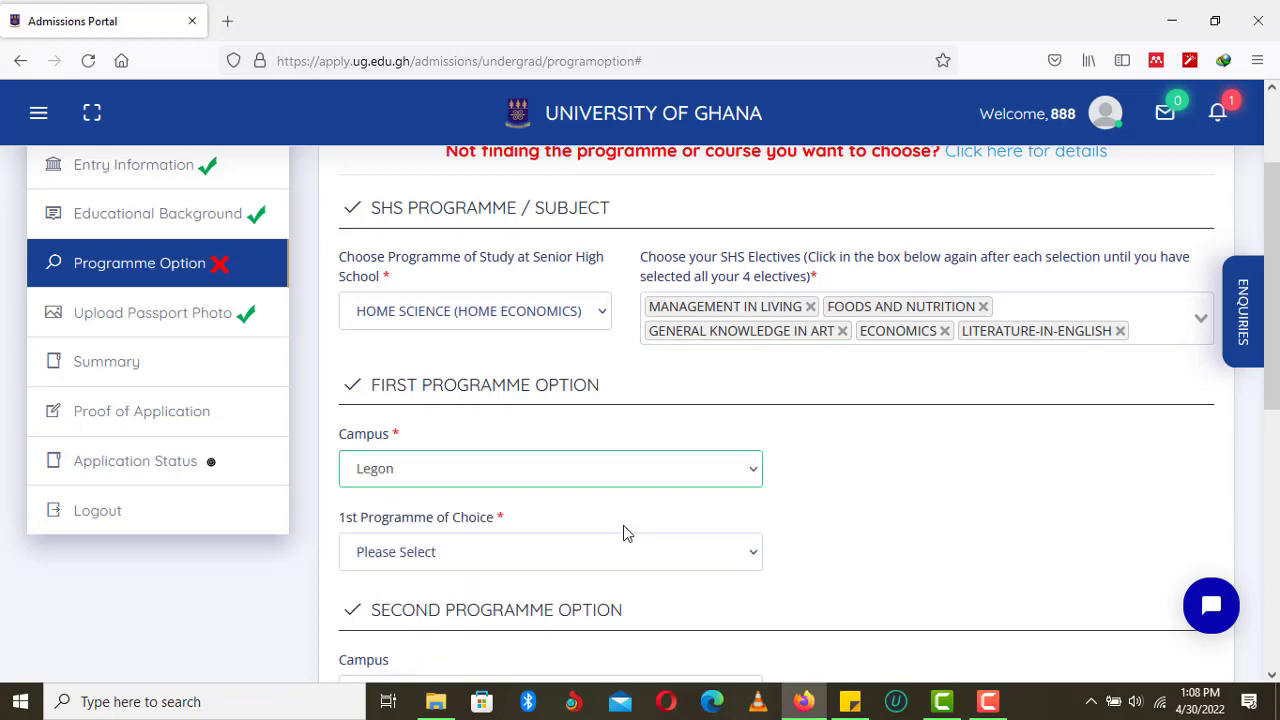
Select BACHELOR OF ARTS IN EDUCATION (ENGLISH) as the 1st Programme of Choice and answer No to fee-paying consideration.
click(610, 565)
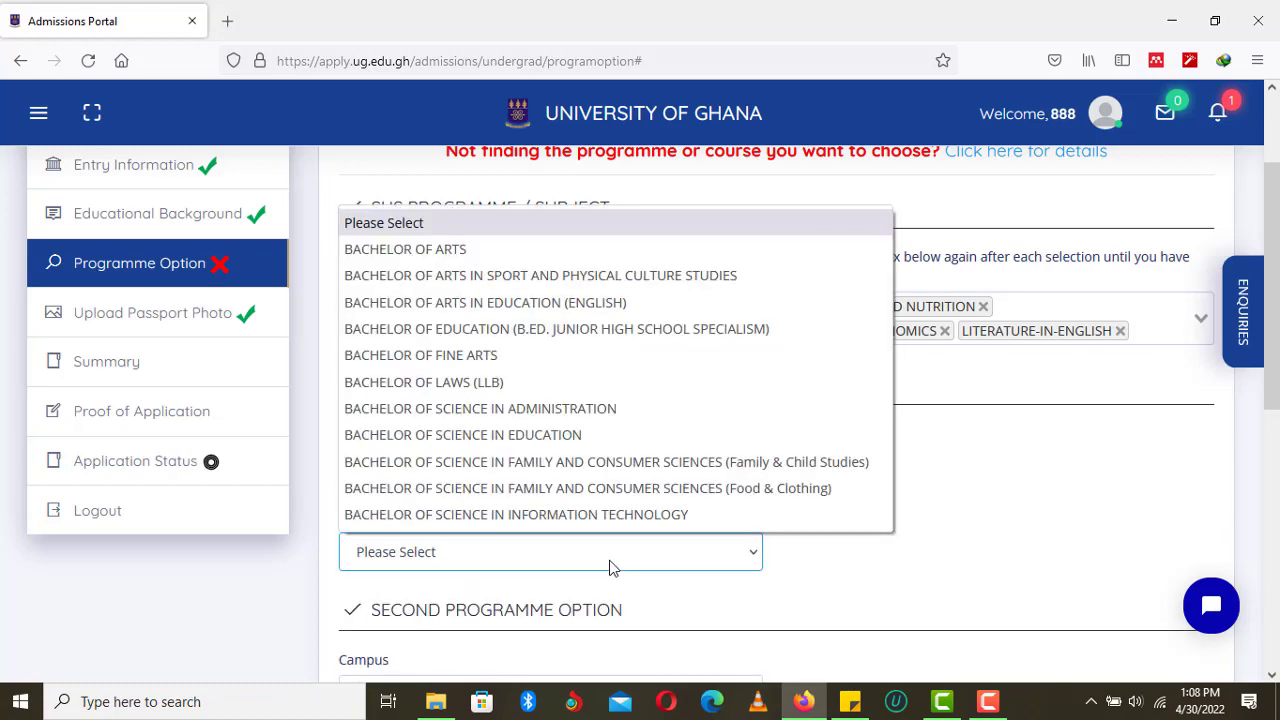
click(582, 303)
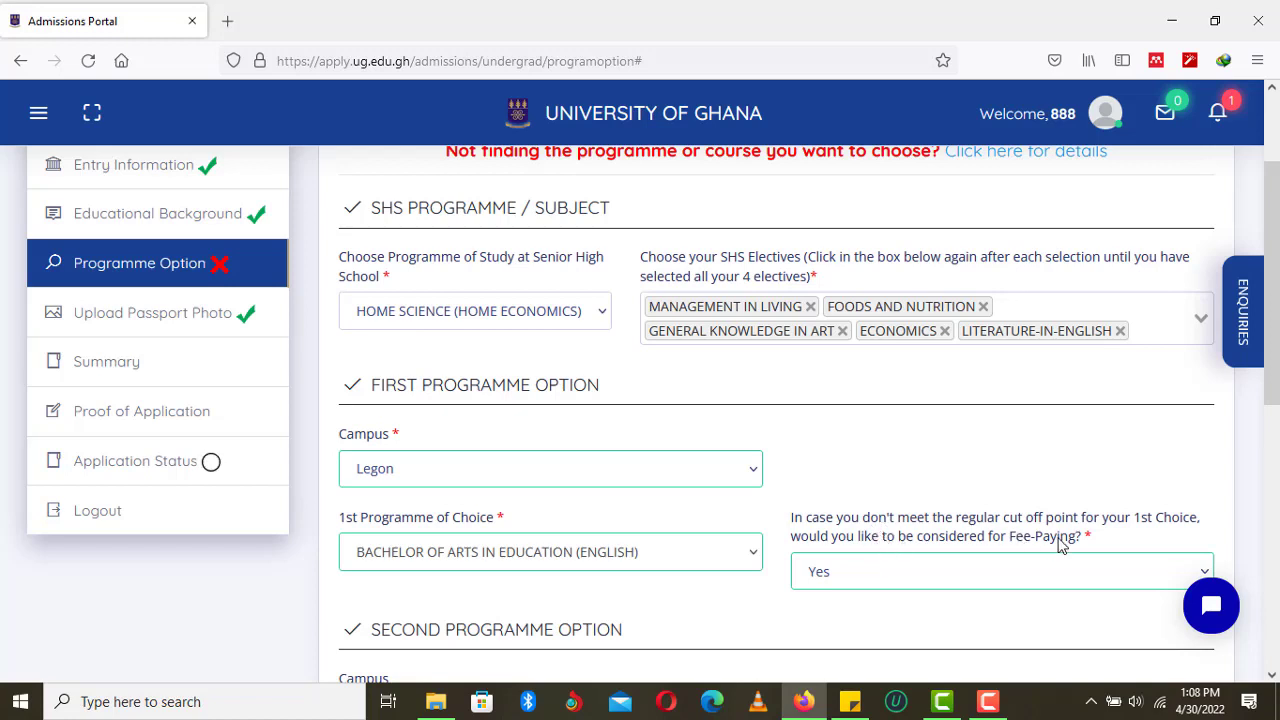
click(992, 572)
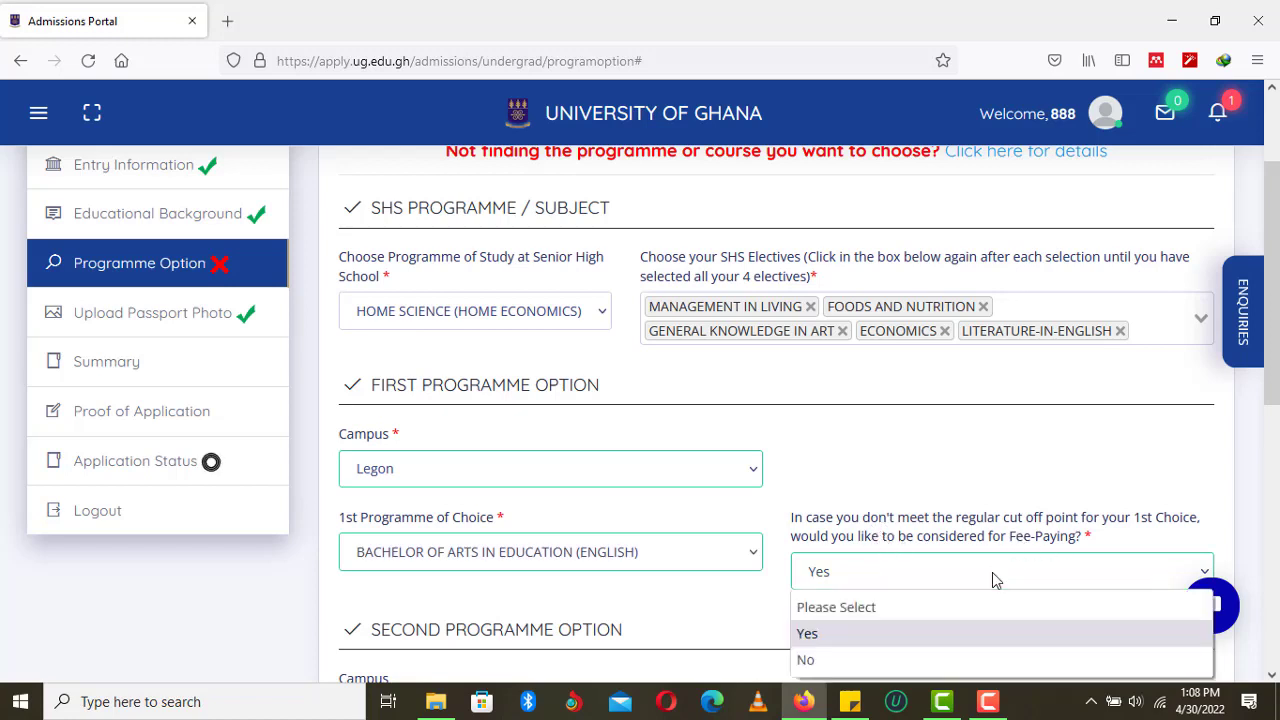
click(915, 658)
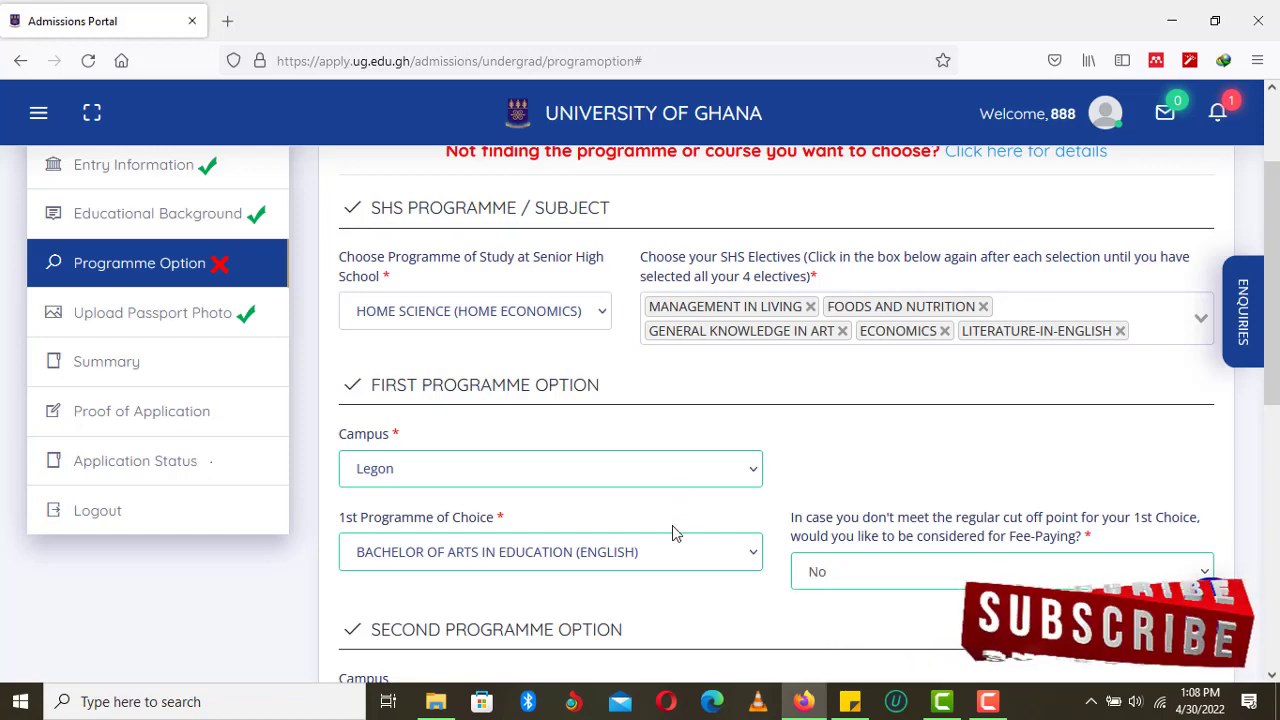
Change the 1st Programme of Choice to BACHELOR OF ARTS IN SPORT AND PHYSICAL CULTURE STUDIES and after that to BACHELOR OF ARTS.
click(641, 554)
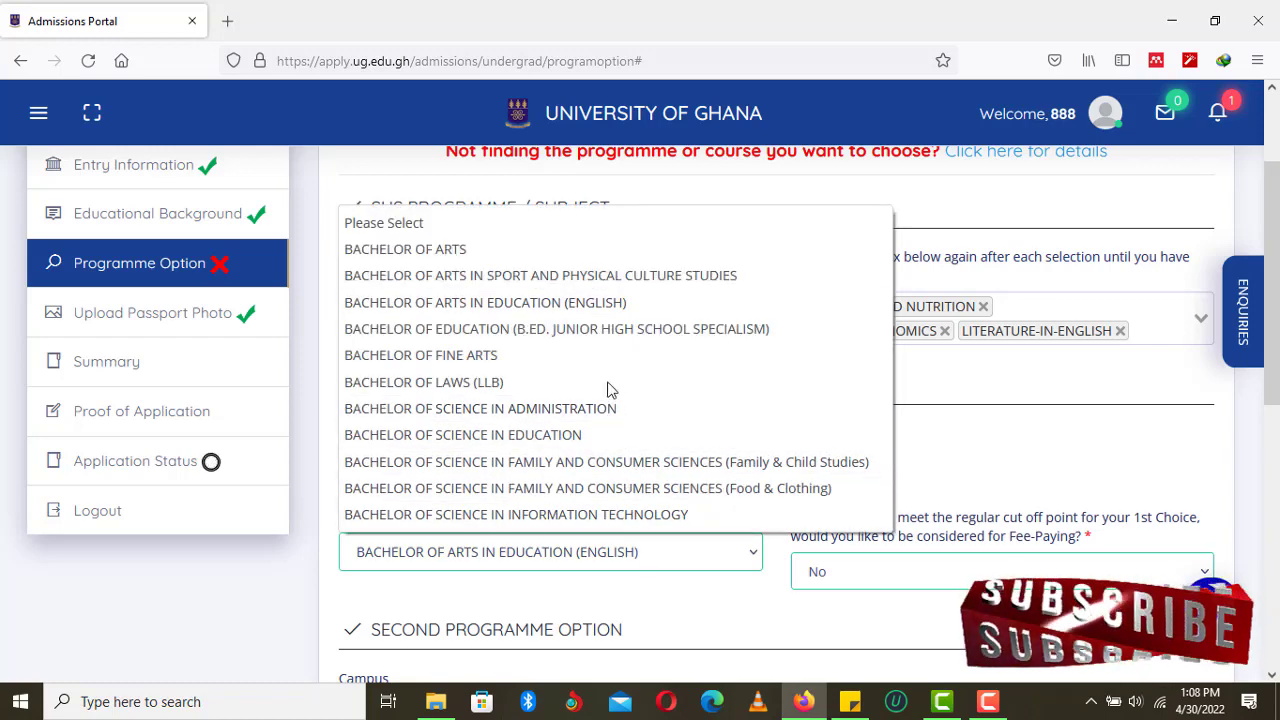
click(594, 285)
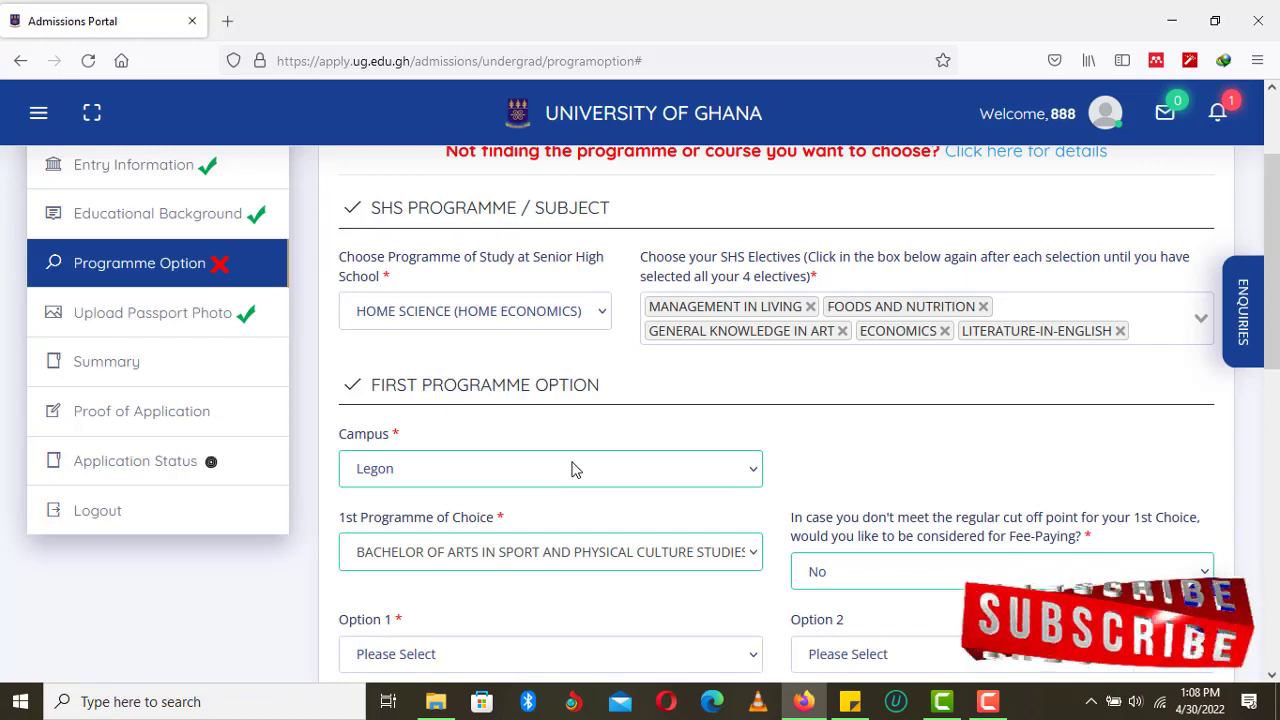
click(565, 553)
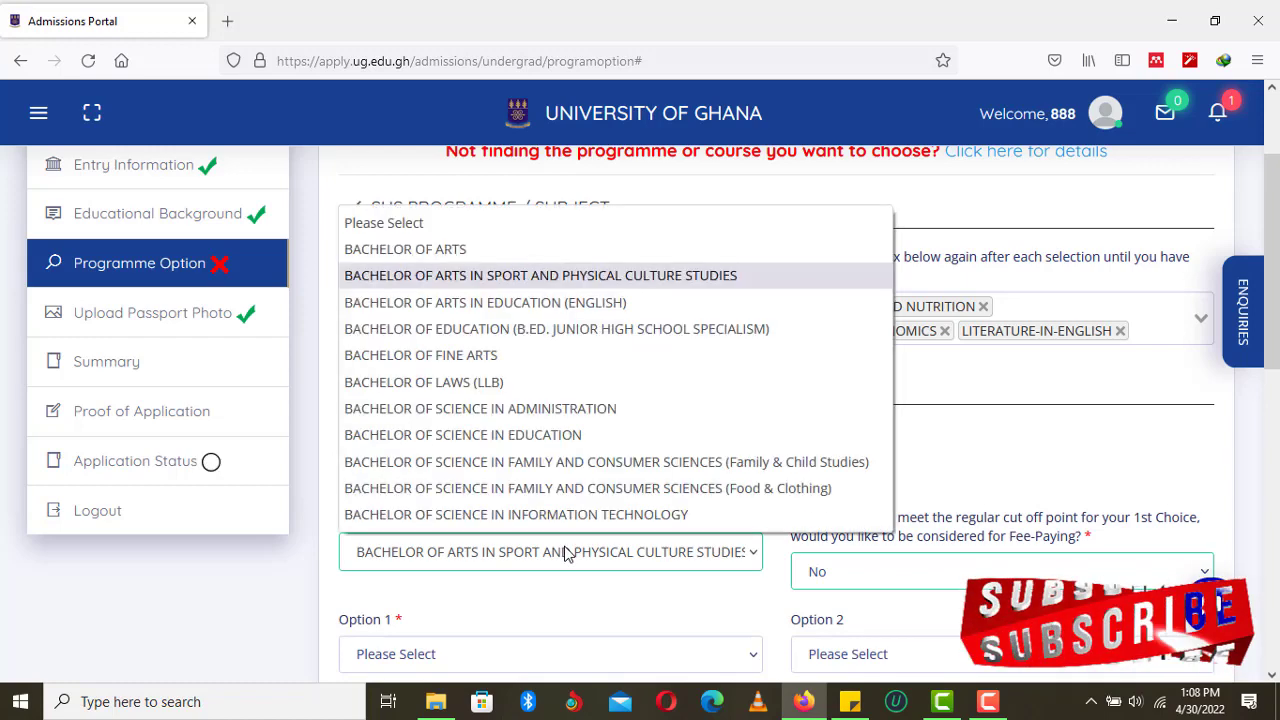
click(529, 252)
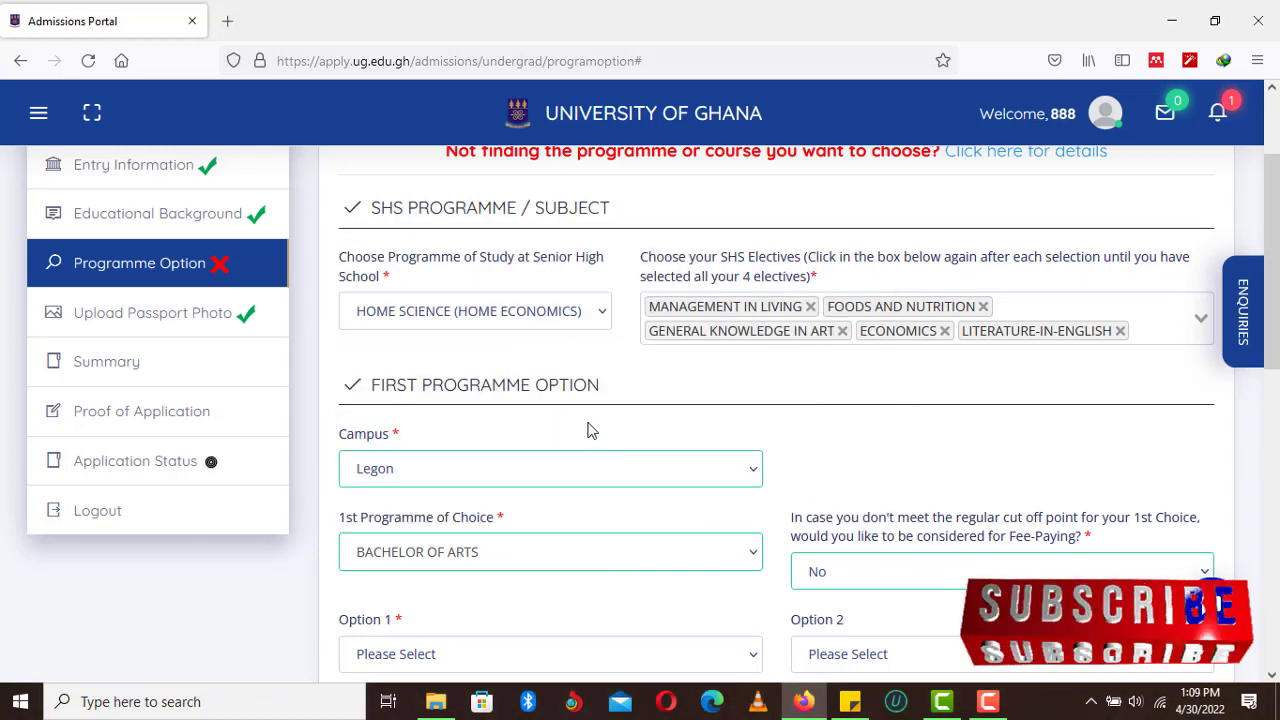
Try BACHELOR OF SCIENCE IN FAMILY AND CONSUMER SCIENCES (Food & Clothing) as the 1st Programme of Choice and dismiss the alert.
click(562, 547)
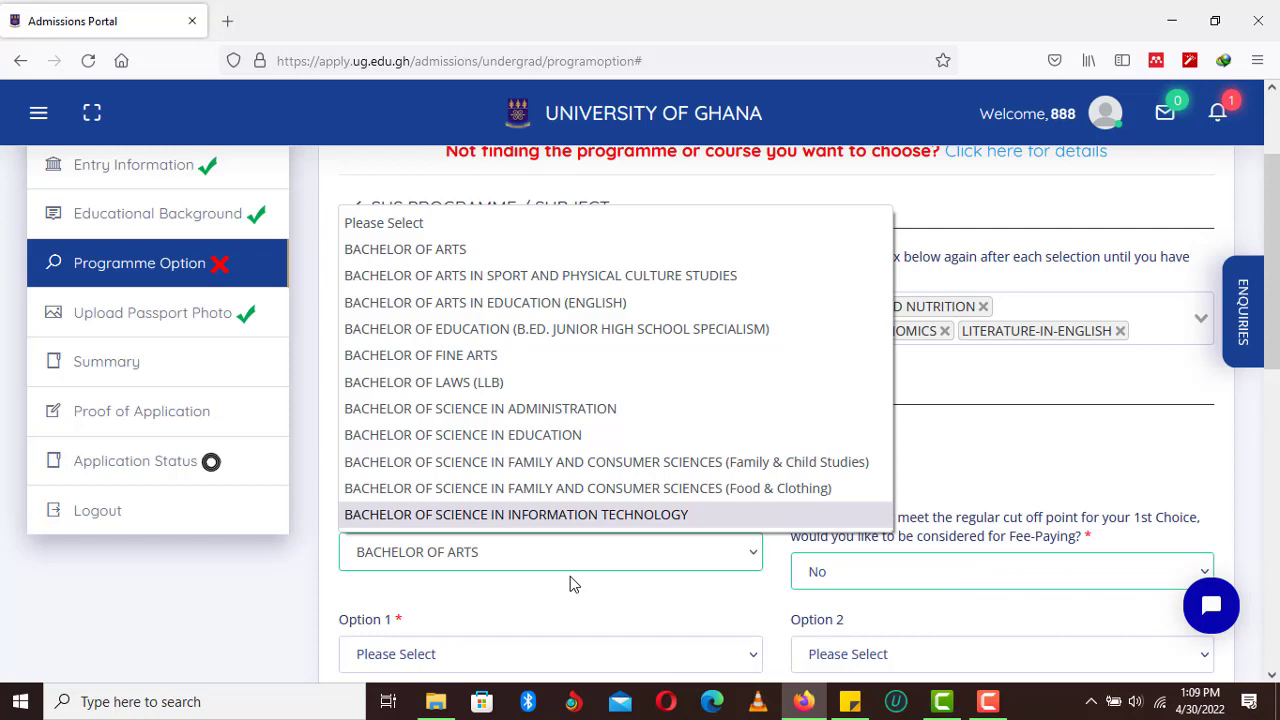
click(585, 490)
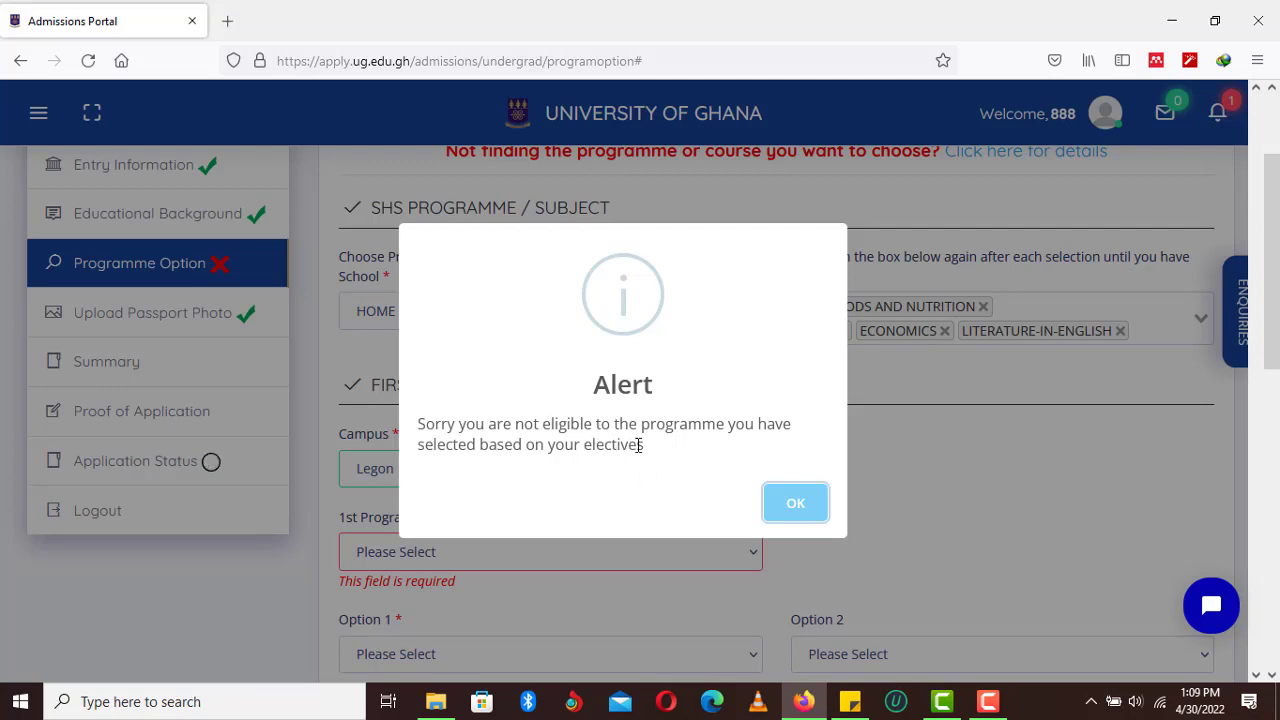
click(776, 509)
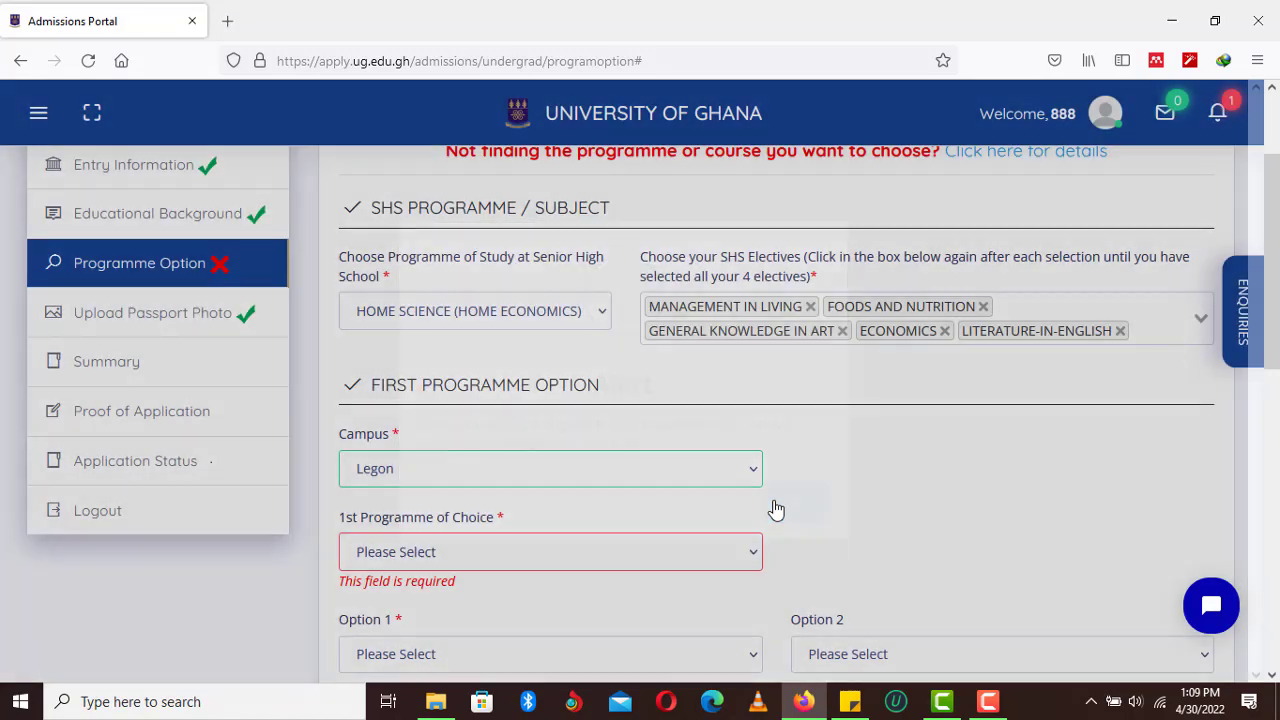
Remove LITERATURE-IN-ENGLISH and ECONOMICS from the SHS electives and add CHEMISTRY in their place.
click(1120, 332)
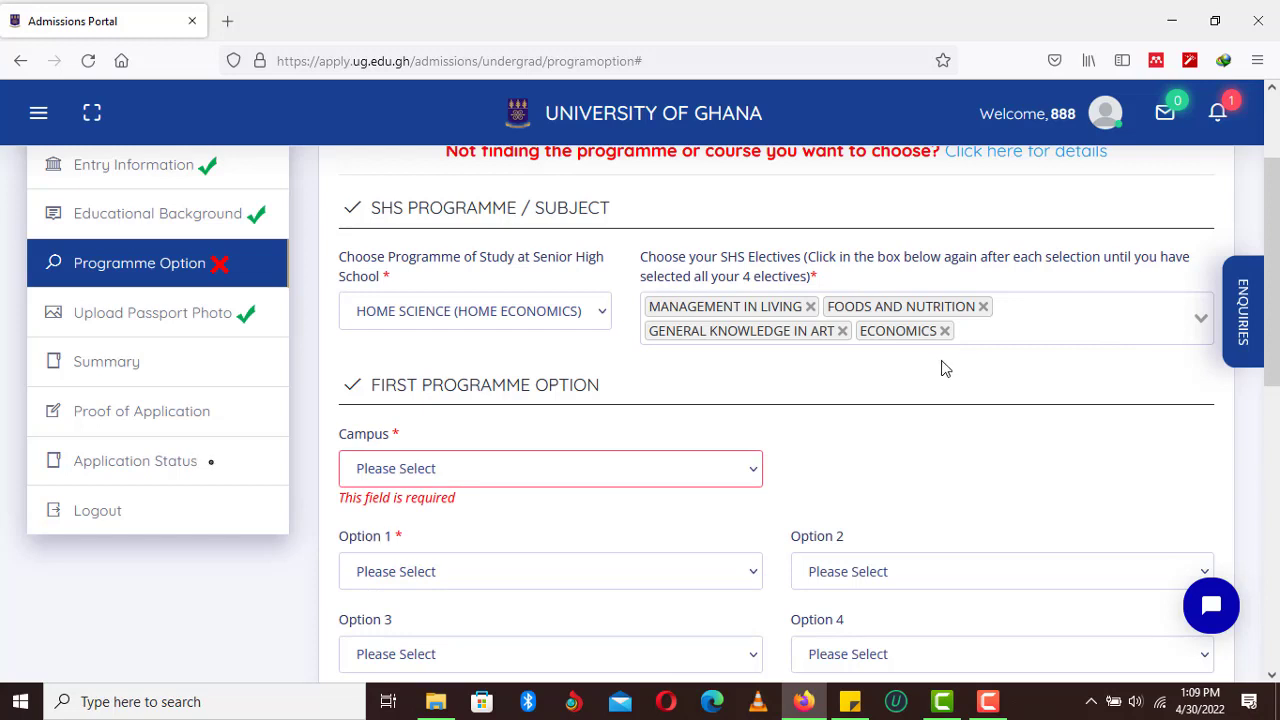
click(945, 331)
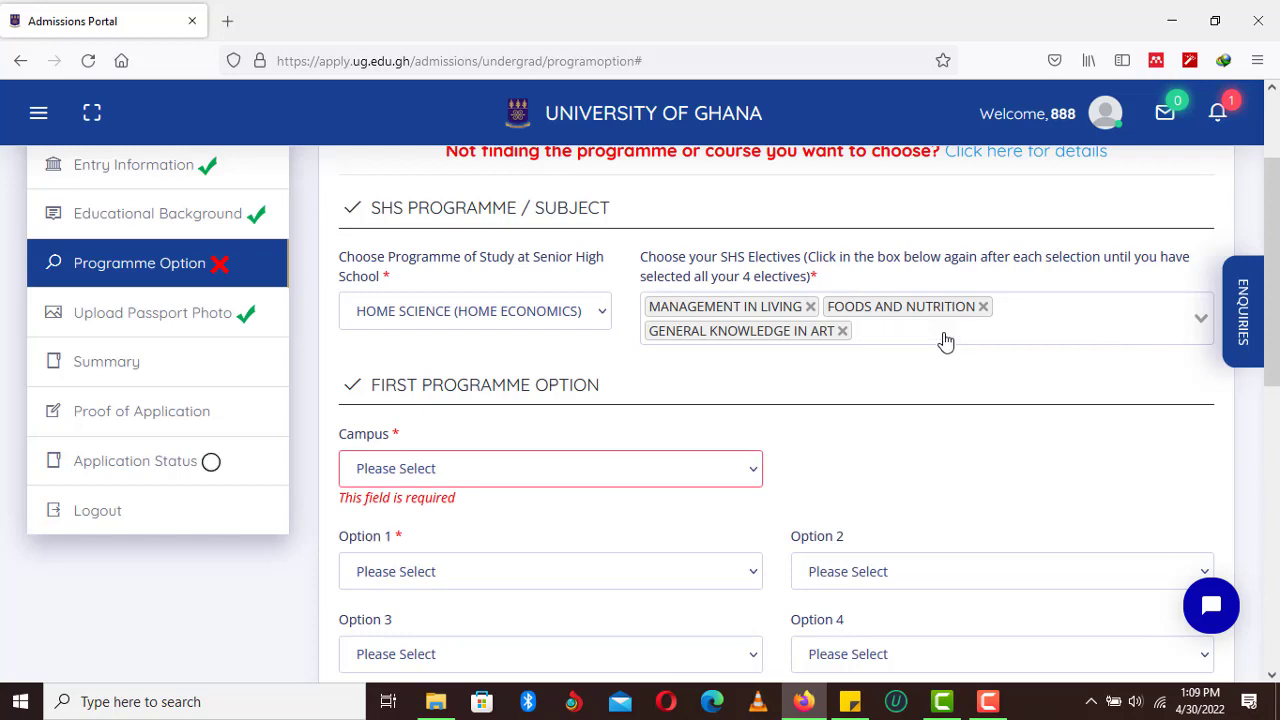
click(914, 330)
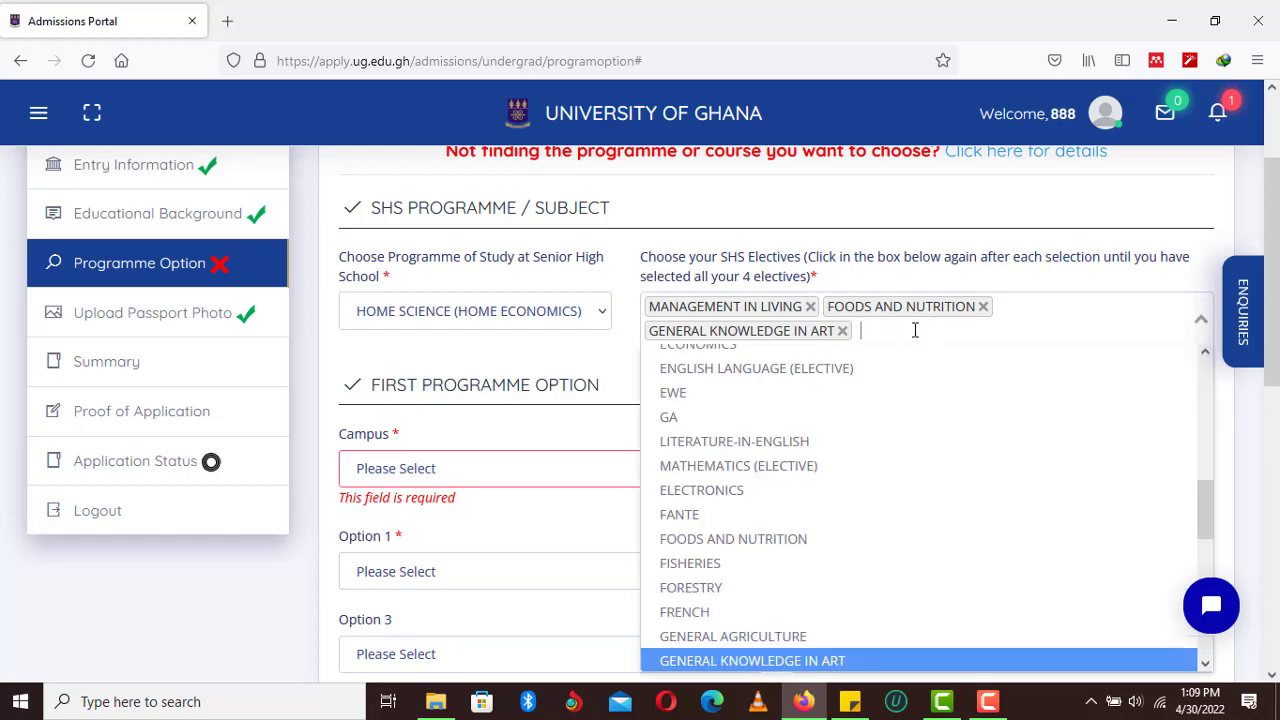
text(chemi)
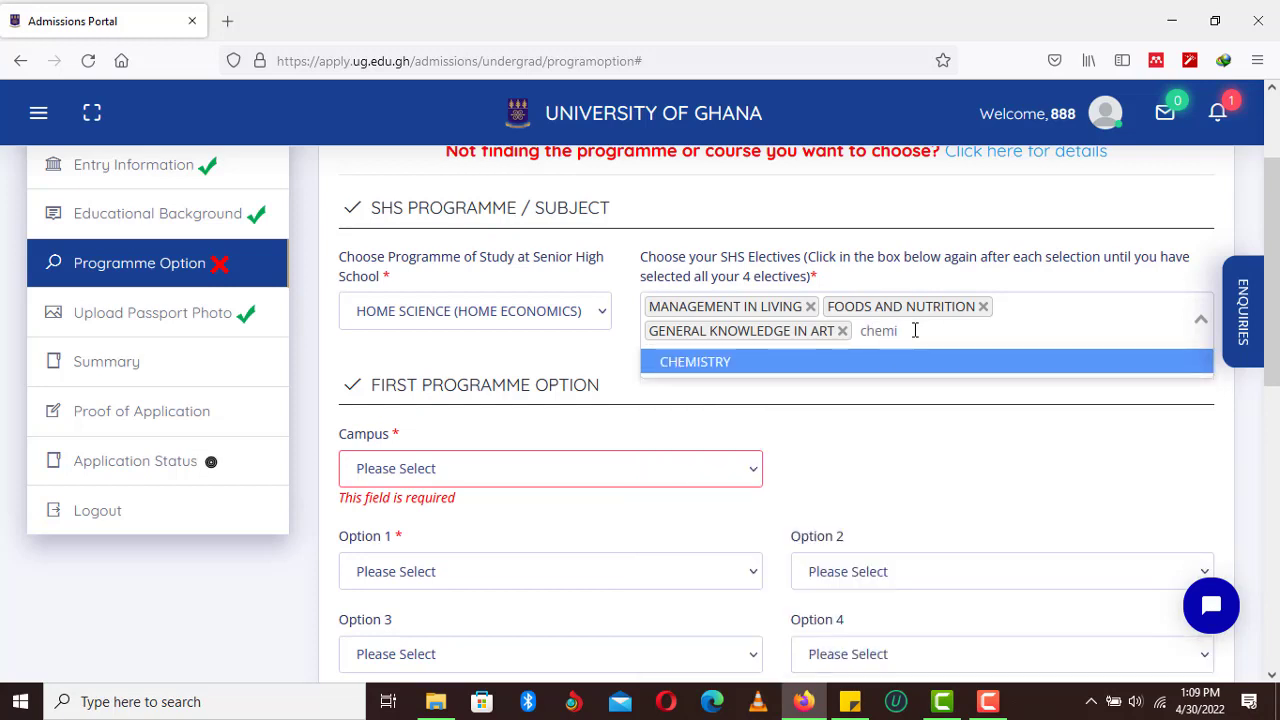
text(st)
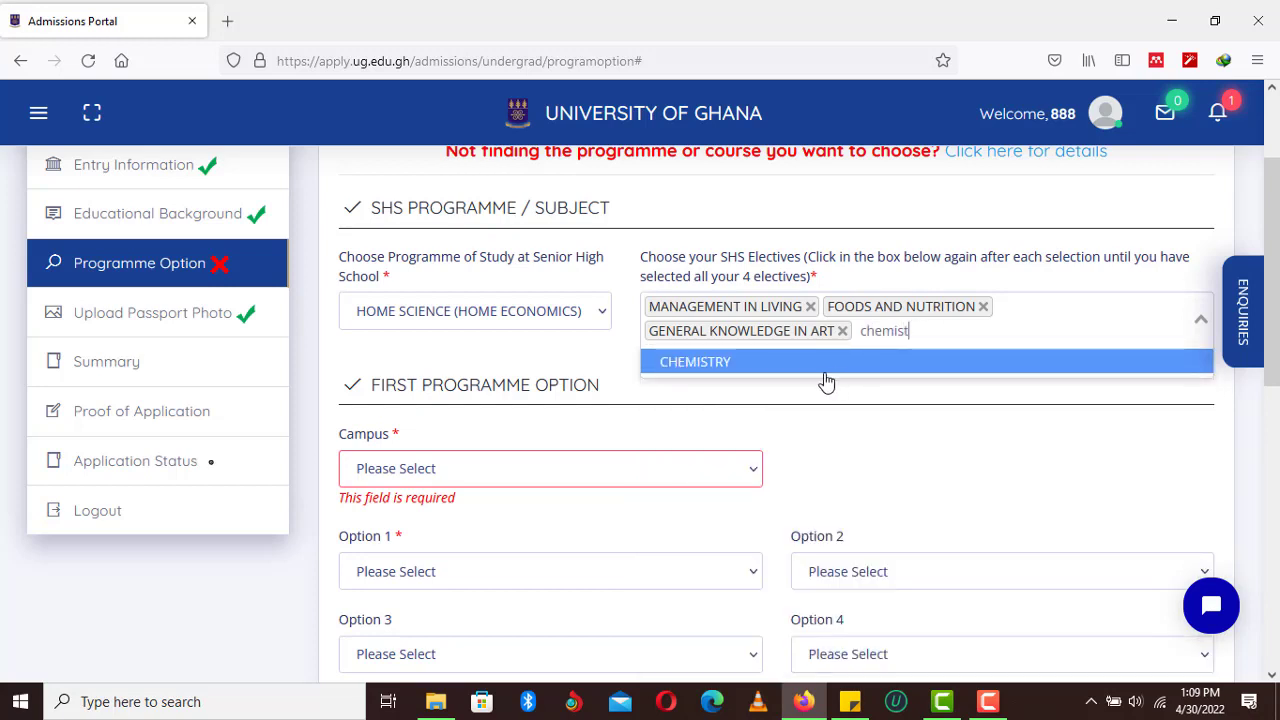
click(825, 372)
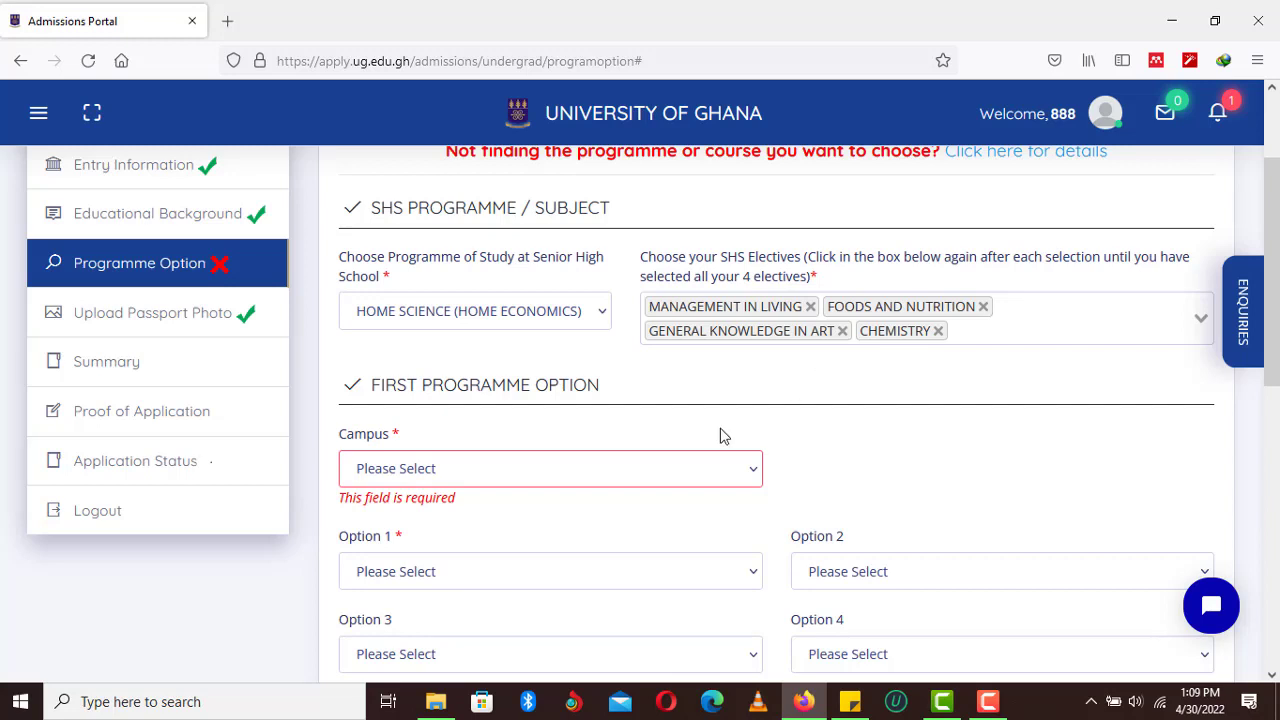
Set the first option's campus to Legon and its 1st Programme of Choice to BACHELOR OF SCIENCE IN FAMILY AND CONSUMER SCIENCES (Food & Clothing).
click(672, 465)
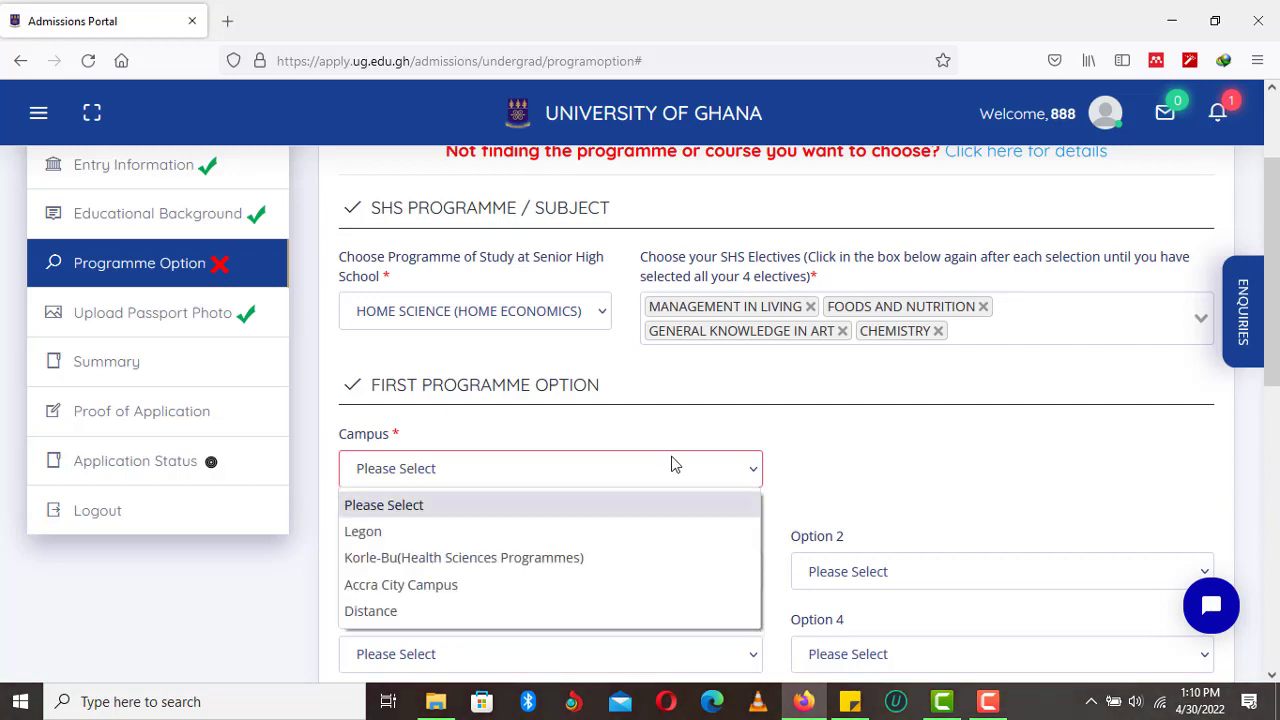
click(617, 531)
click(617, 558)
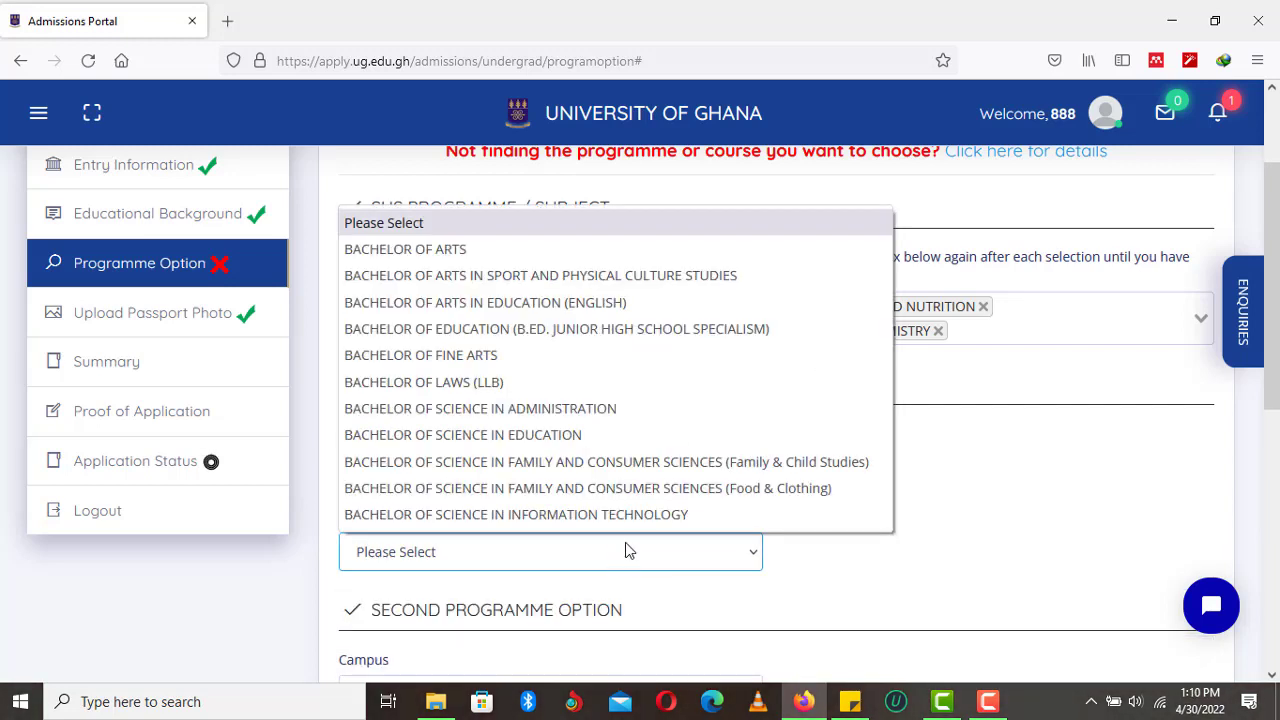
click(640, 490)
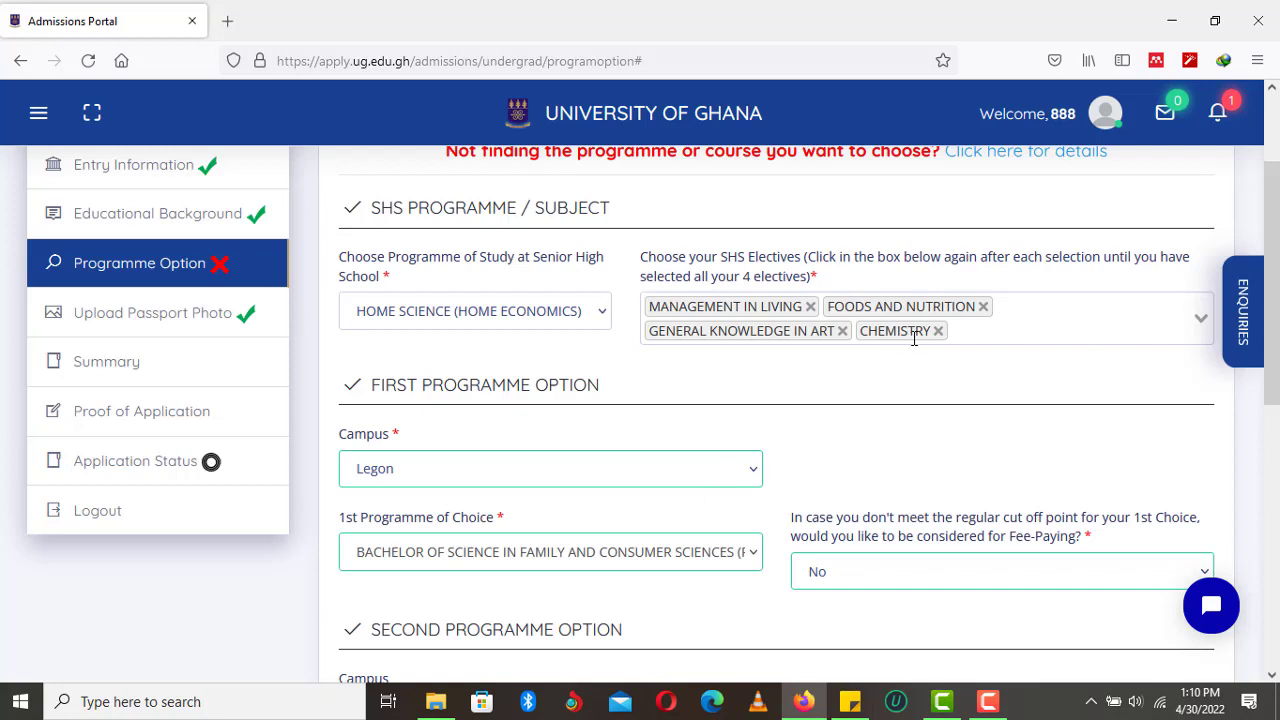
Remove CHEMISTRY from the SHS electives and add ECONOMICS in its place.
click(622, 562)
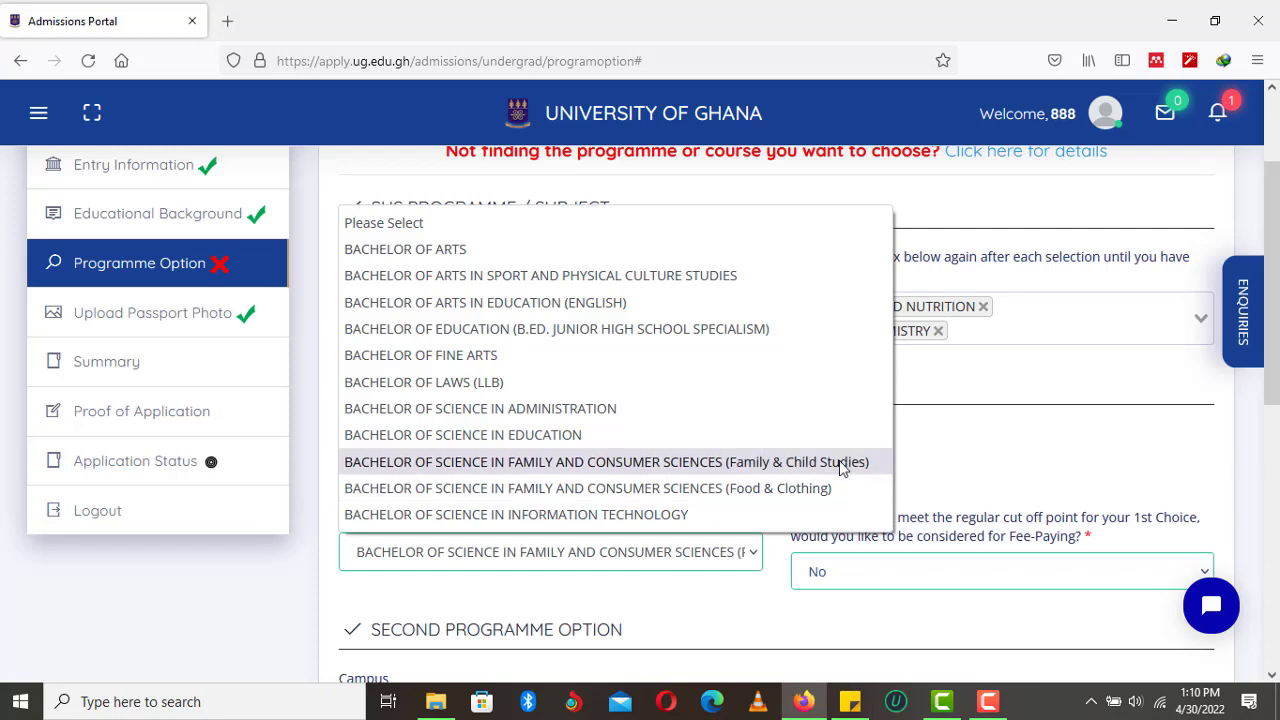
click(932, 449)
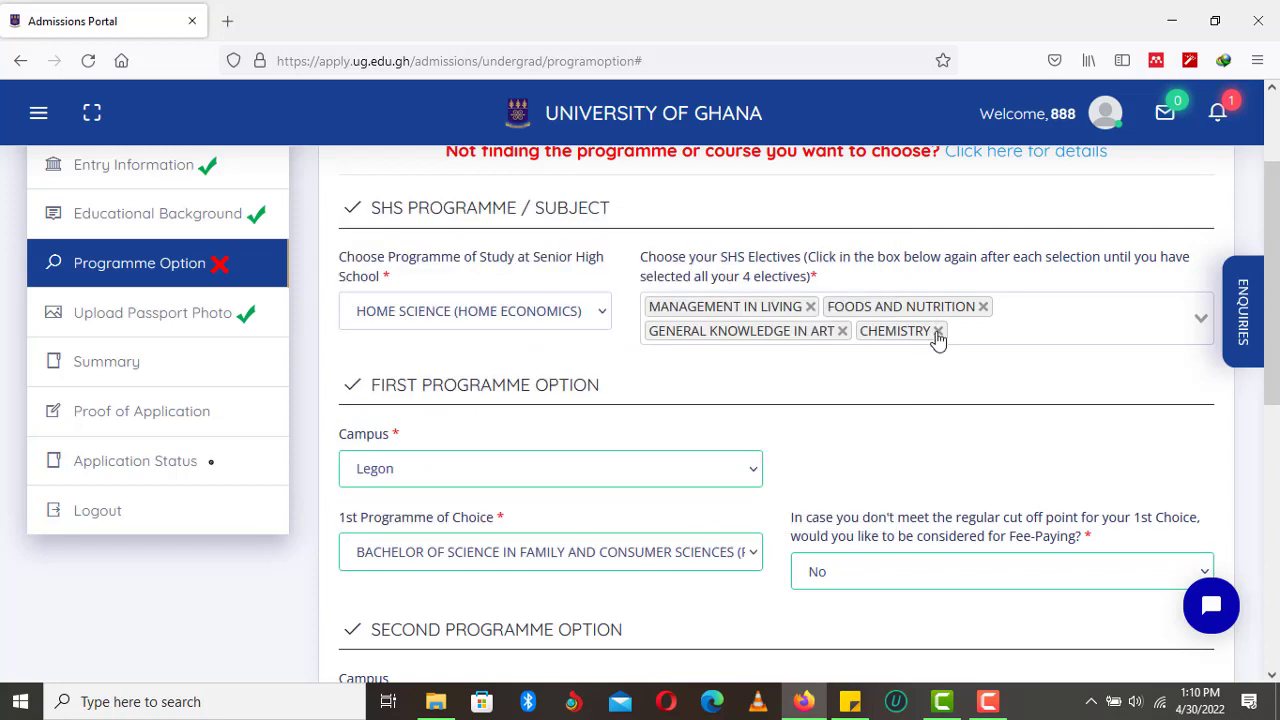
click(937, 331)
click(903, 337)
text(econ)
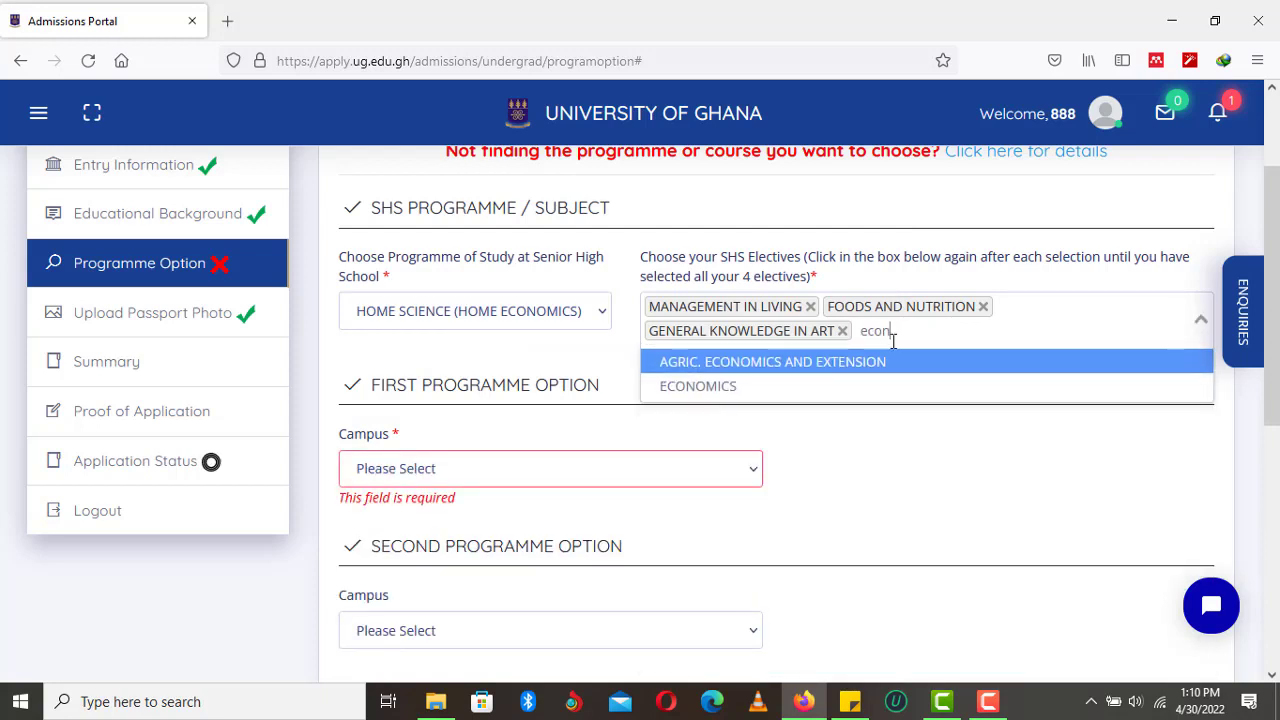
click(805, 388)
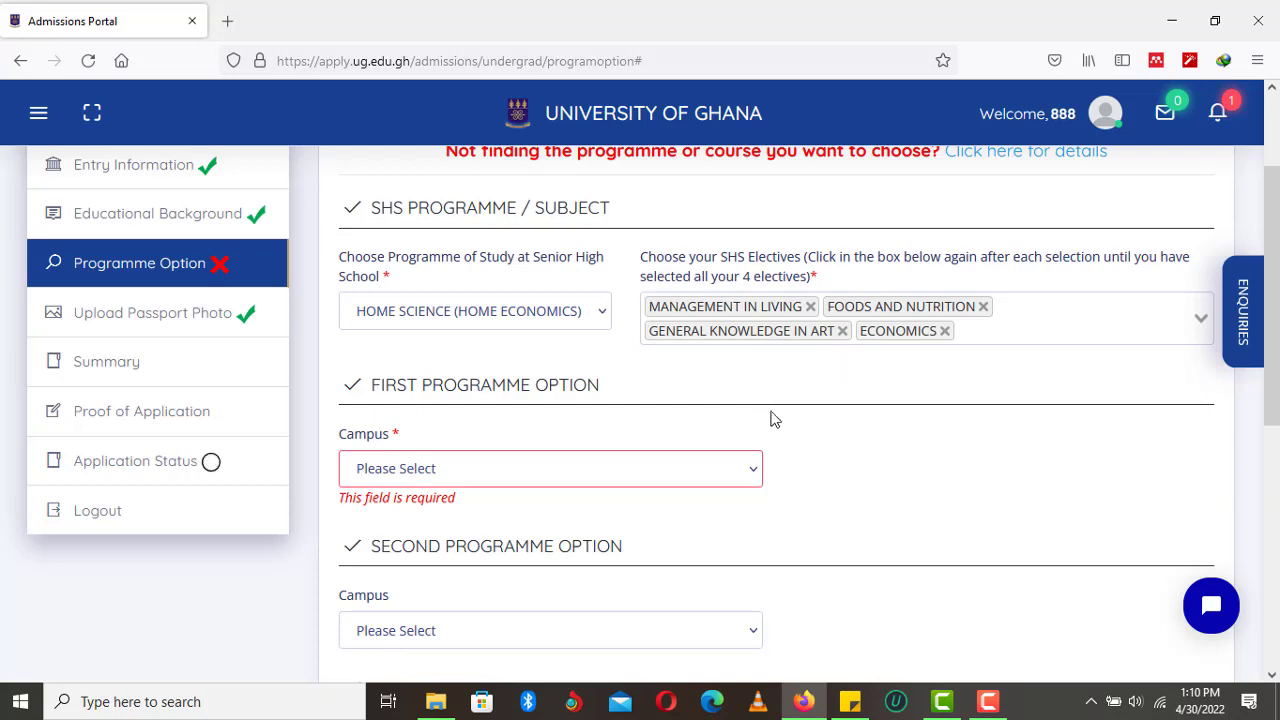
Set the first option's campus to Legon and its 1st Programme of Choice to BACHELOR OF SCIENCE IN FAMILY AND CONSUMER SCIENCES (Family & Child Studies).
click(701, 481)
click(674, 528)
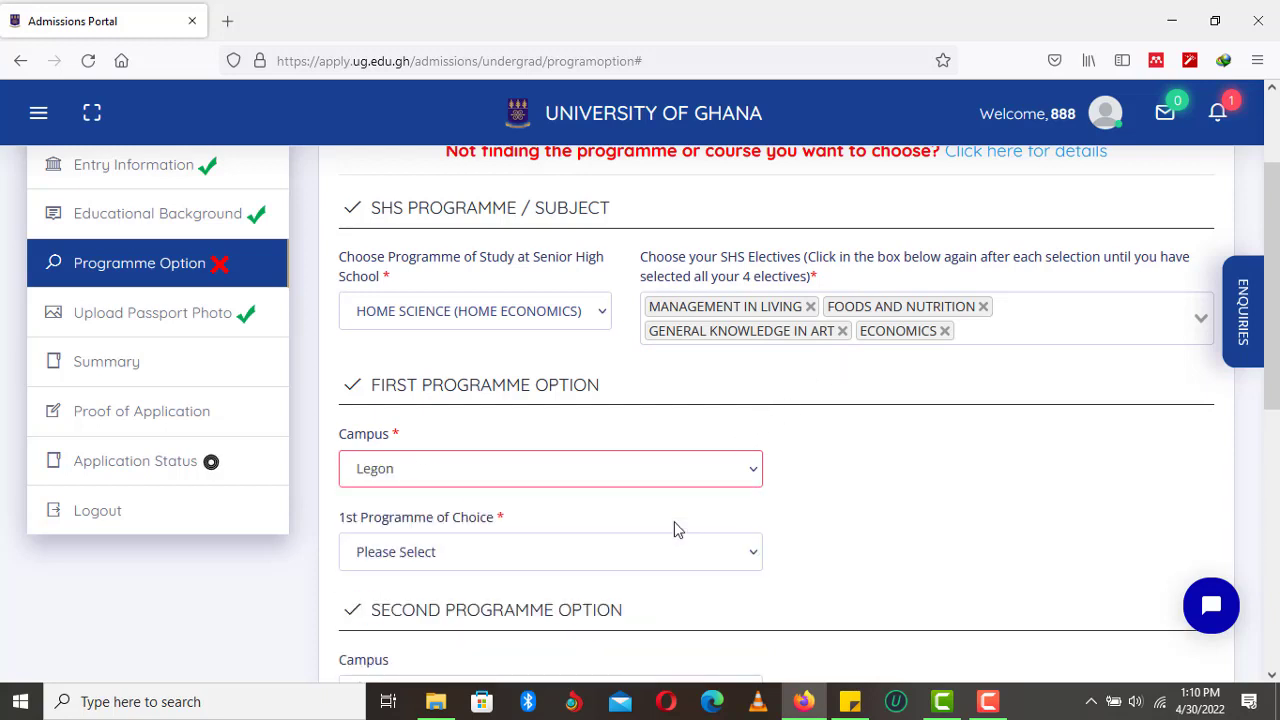
click(660, 556)
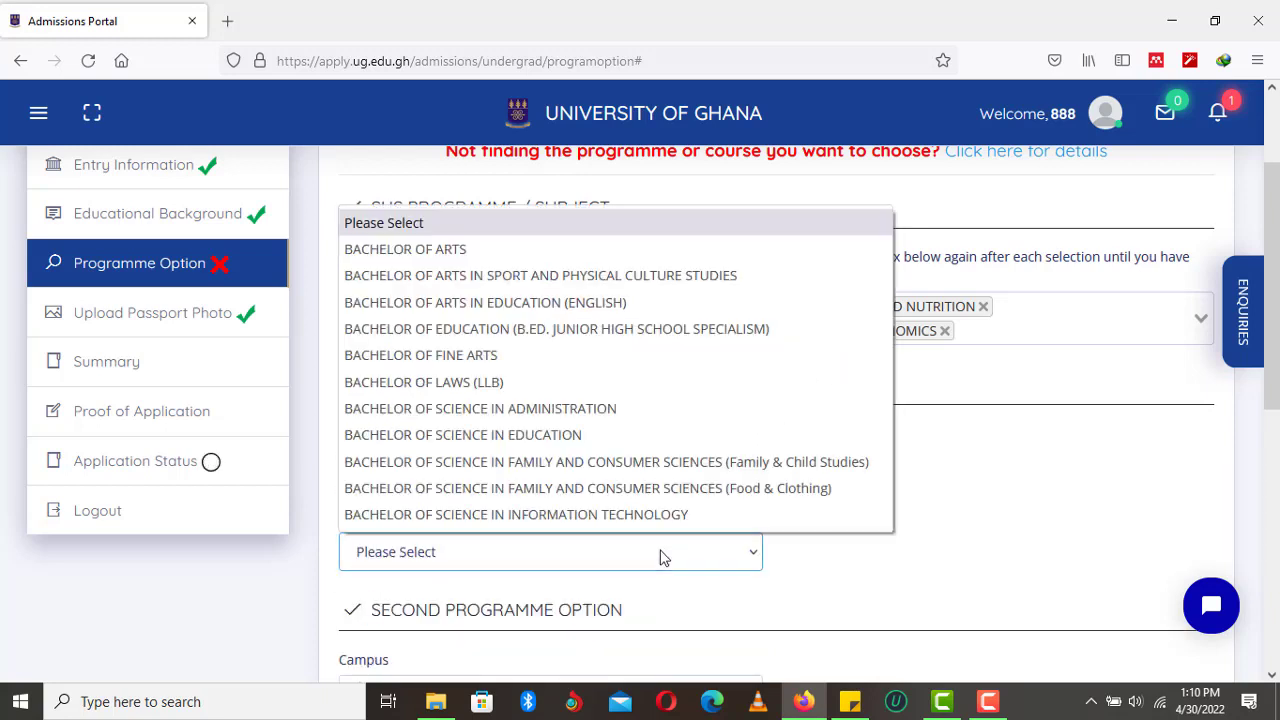
click(672, 462)
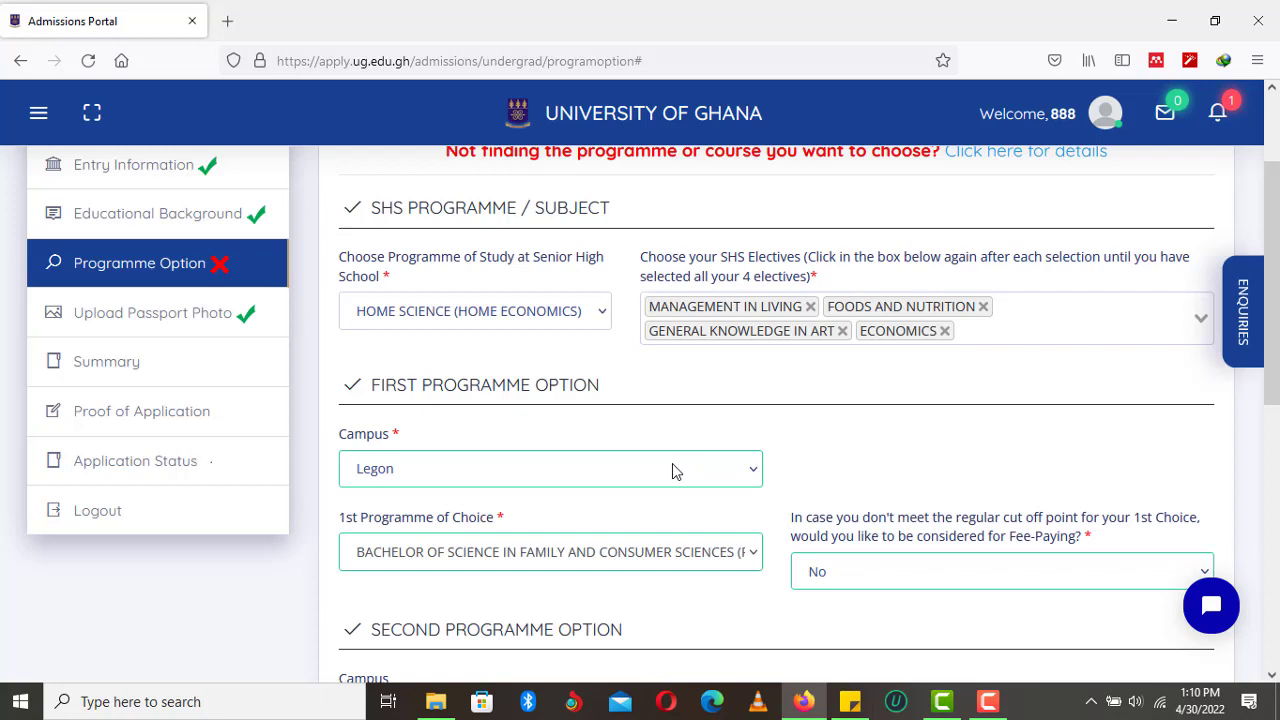
Change the first option's campus to Korle-Bu(Health Sciences Programmes), choosing BACHELOR OF SCIENCE IN MIDWIFERY and after that BACHELOR OF SCIENCE IN NURSING.
click(675, 470)
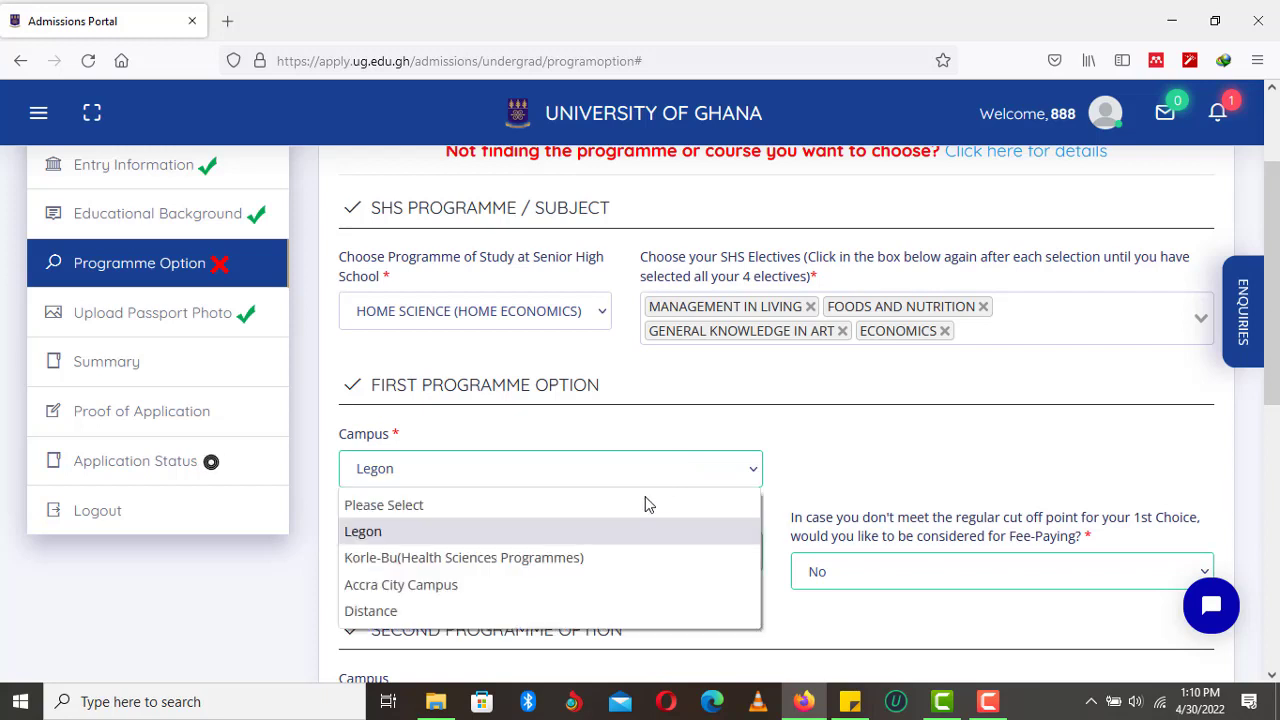
click(621, 557)
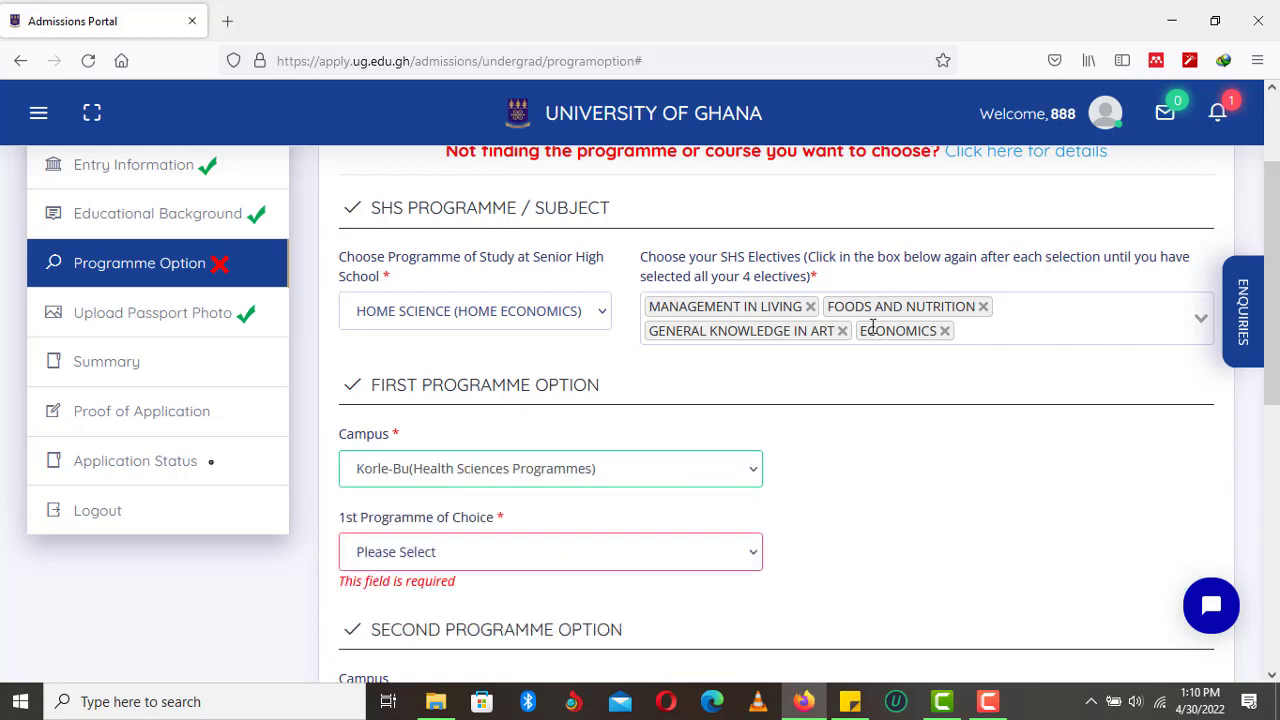
click(675, 554)
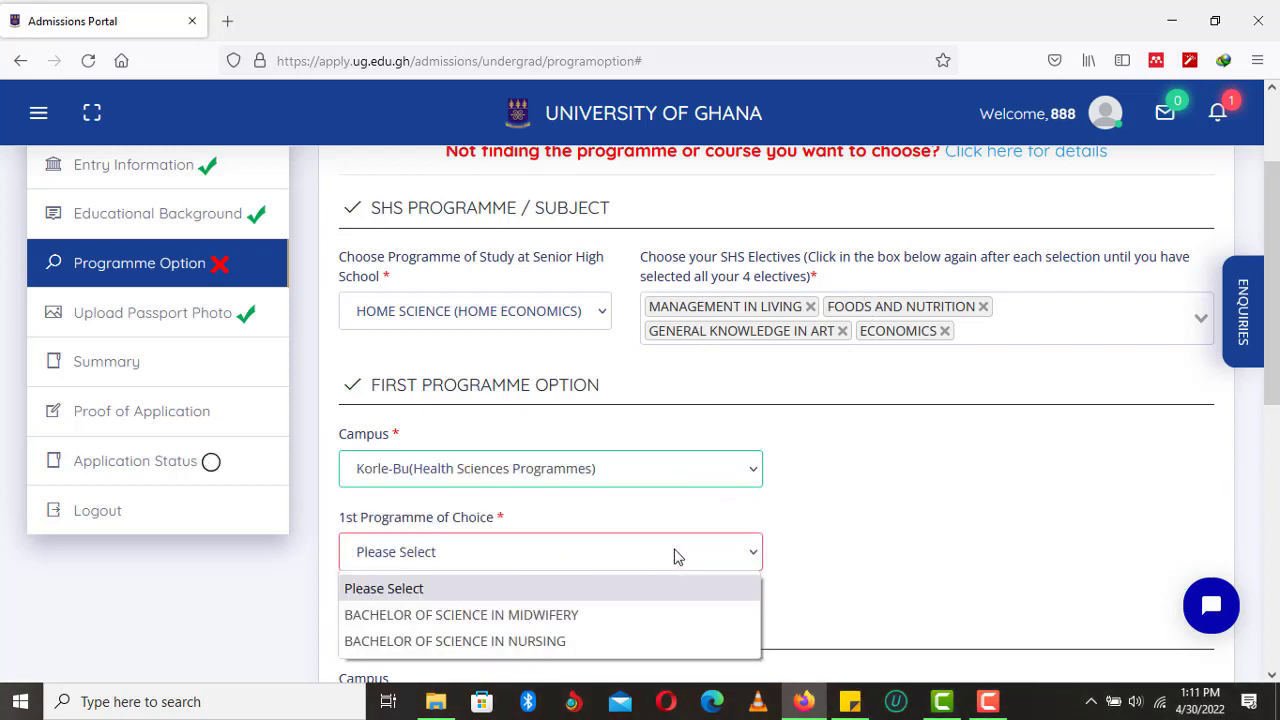
click(549, 625)
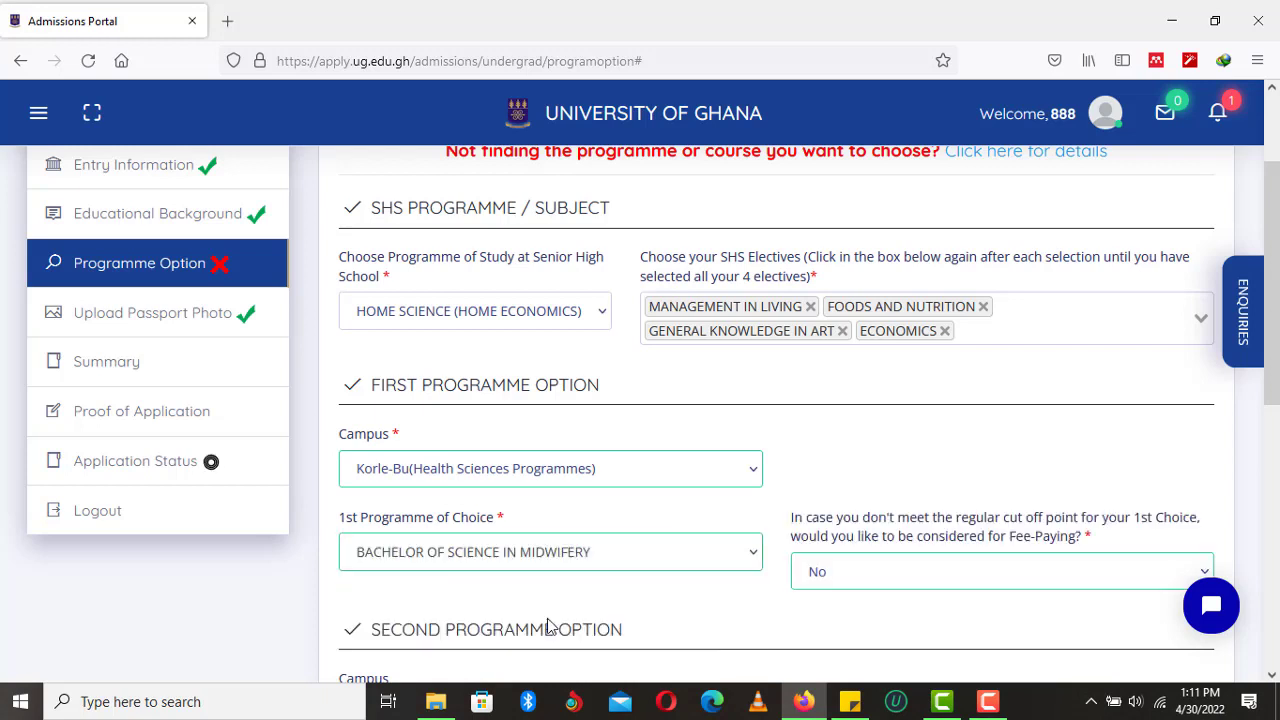
click(566, 567)
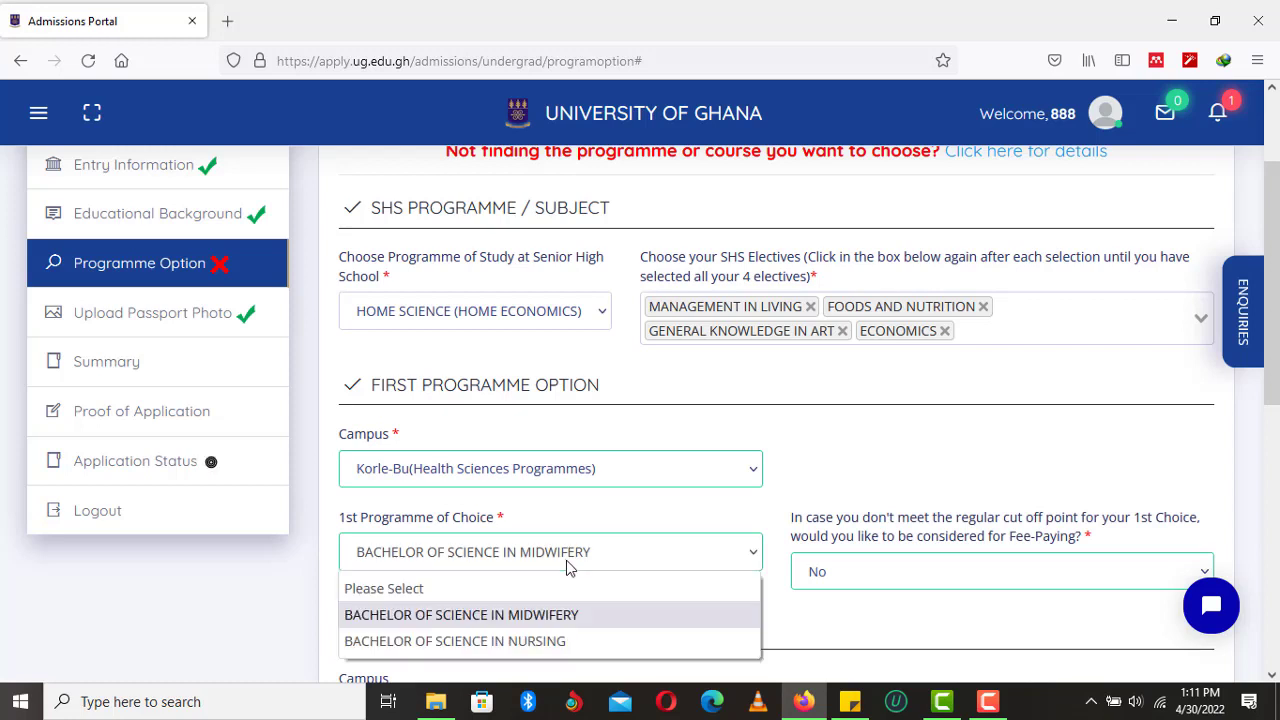
click(534, 643)
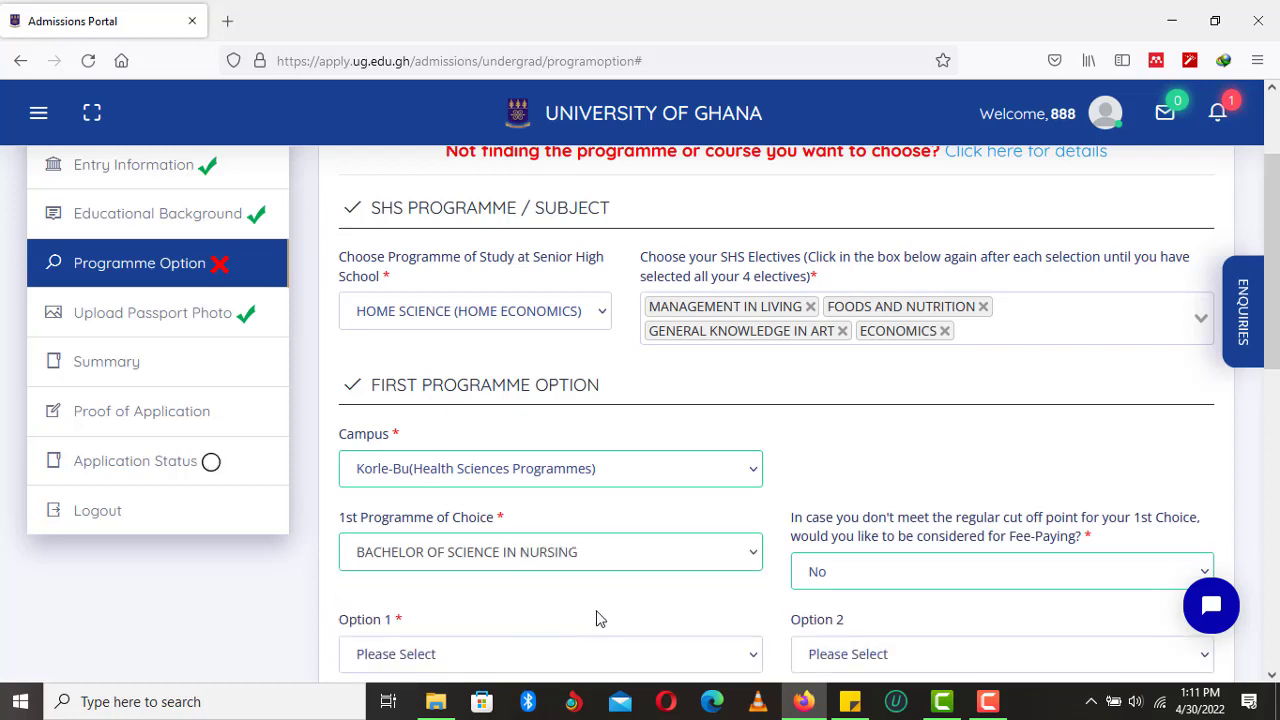
Rank the nursing options 1 to 4 as General Nursing, Paediatric Nursing, Public Health Nursing and Mental Health Nursing.
drag(1277, 260, 1277, 340)
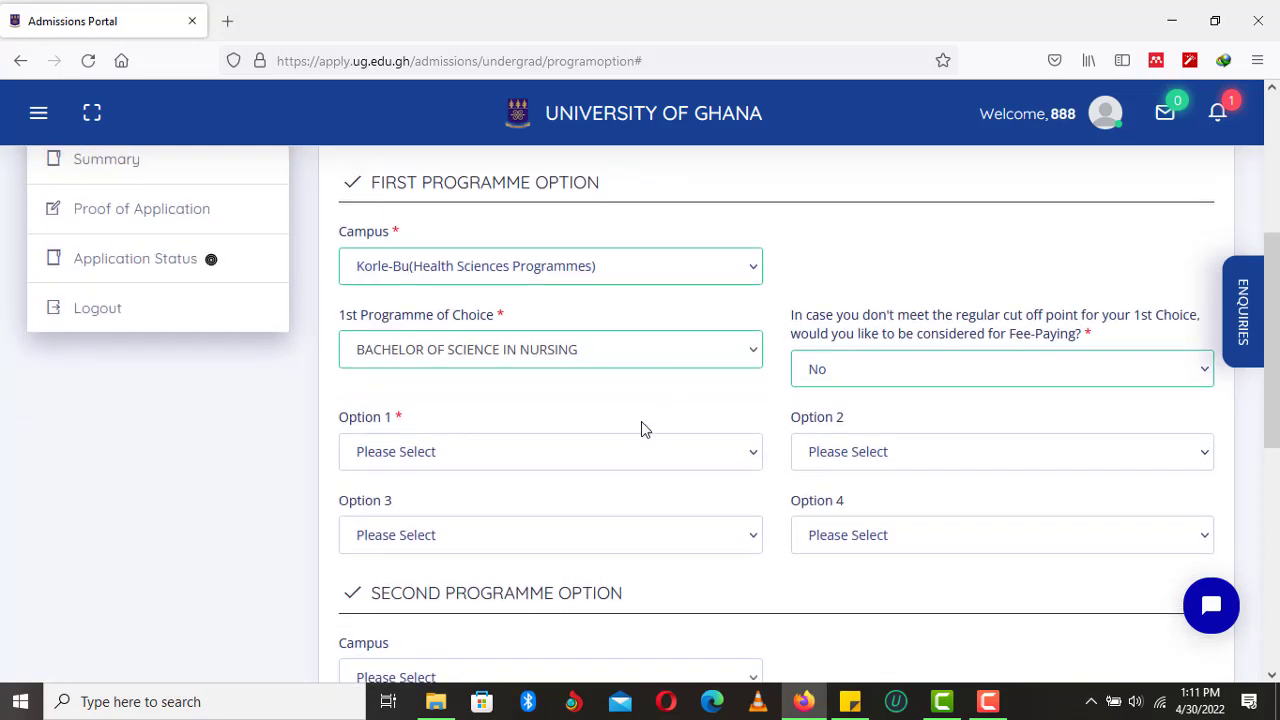
click(631, 458)
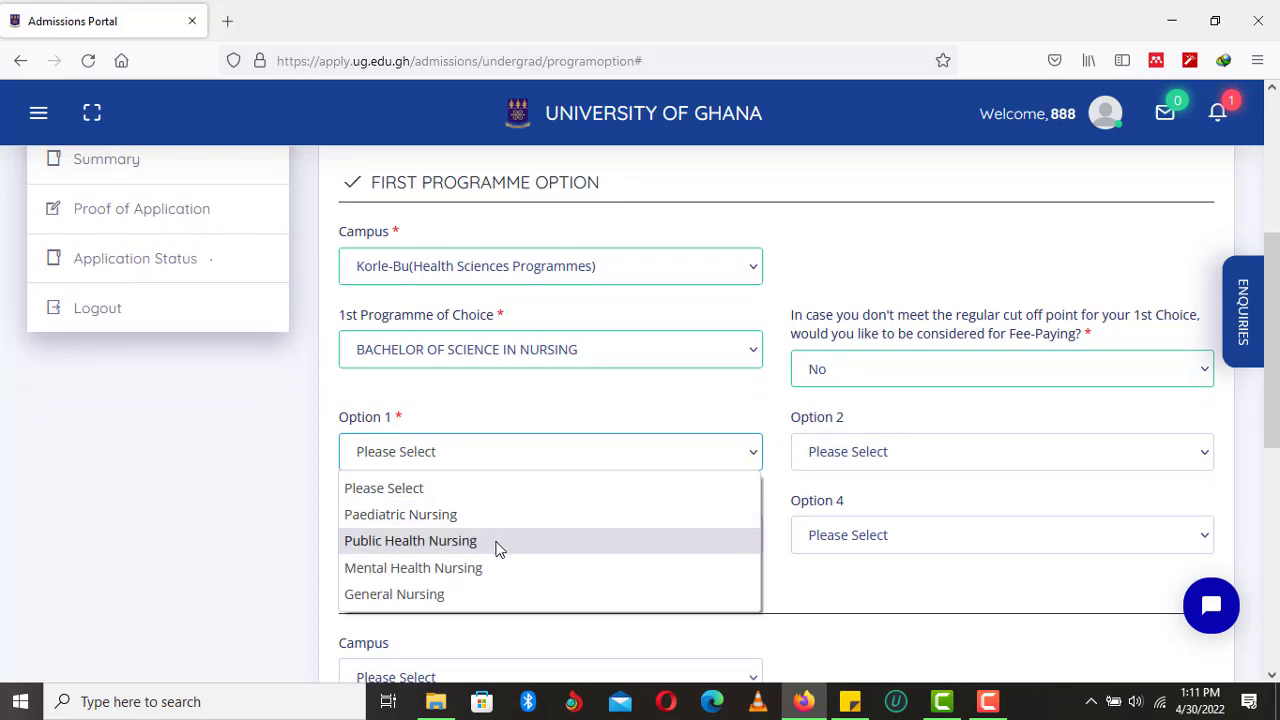
click(455, 597)
click(850, 452)
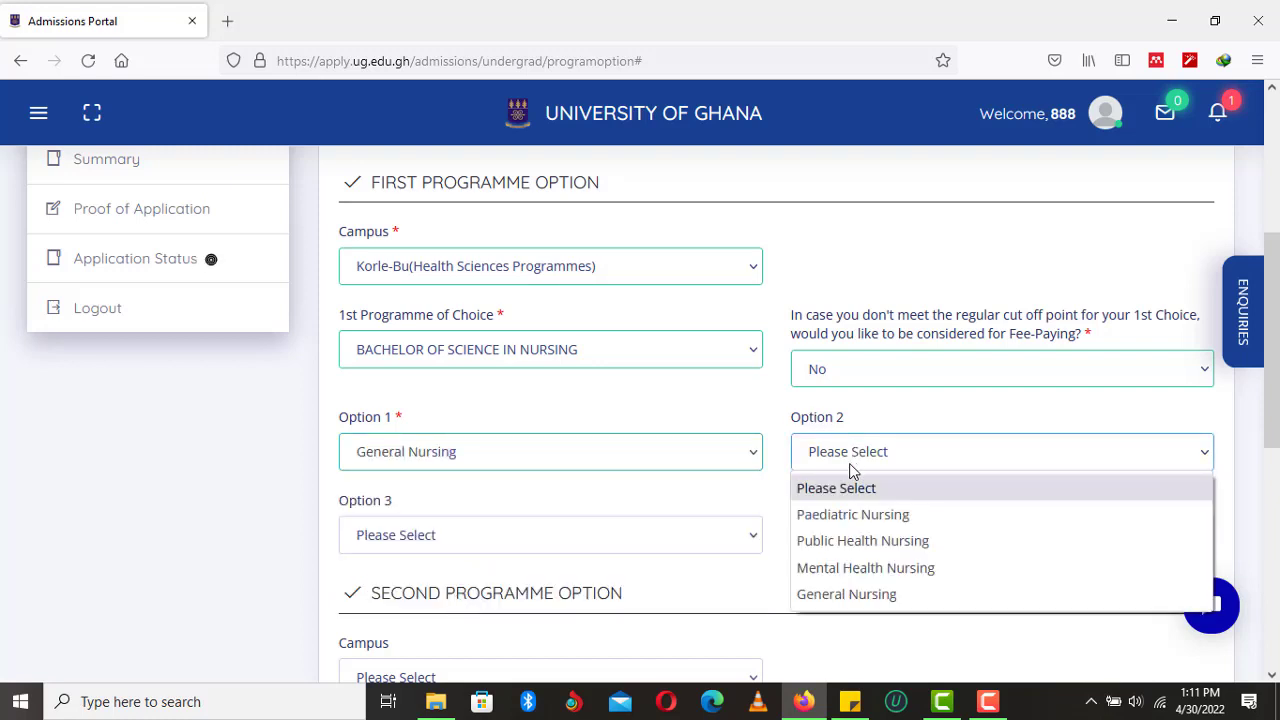
click(845, 526)
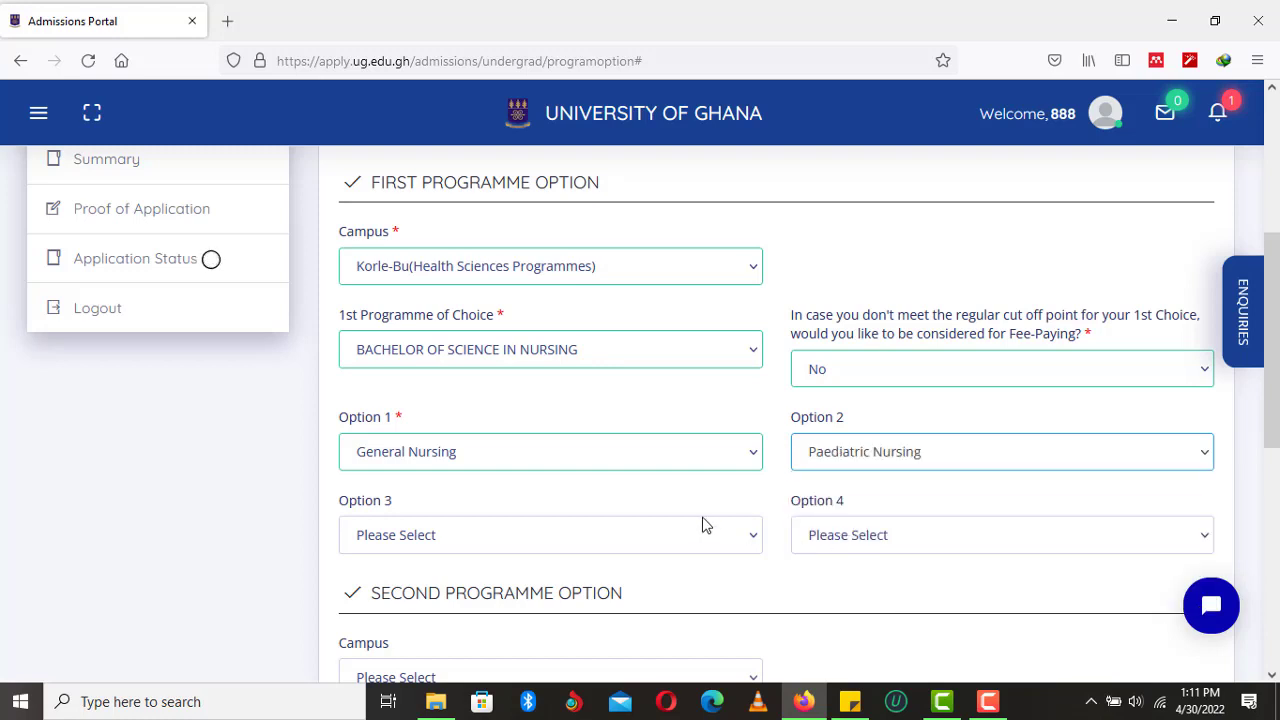
click(700, 531)
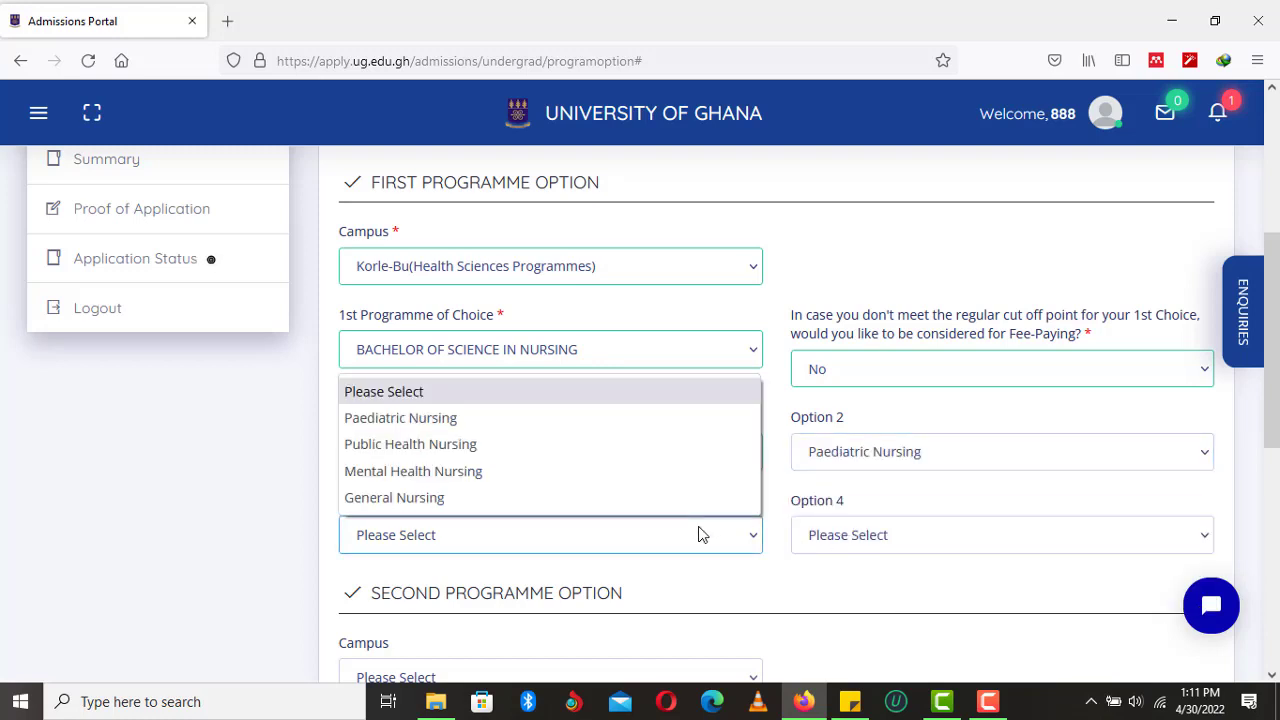
click(660, 444)
click(877, 550)
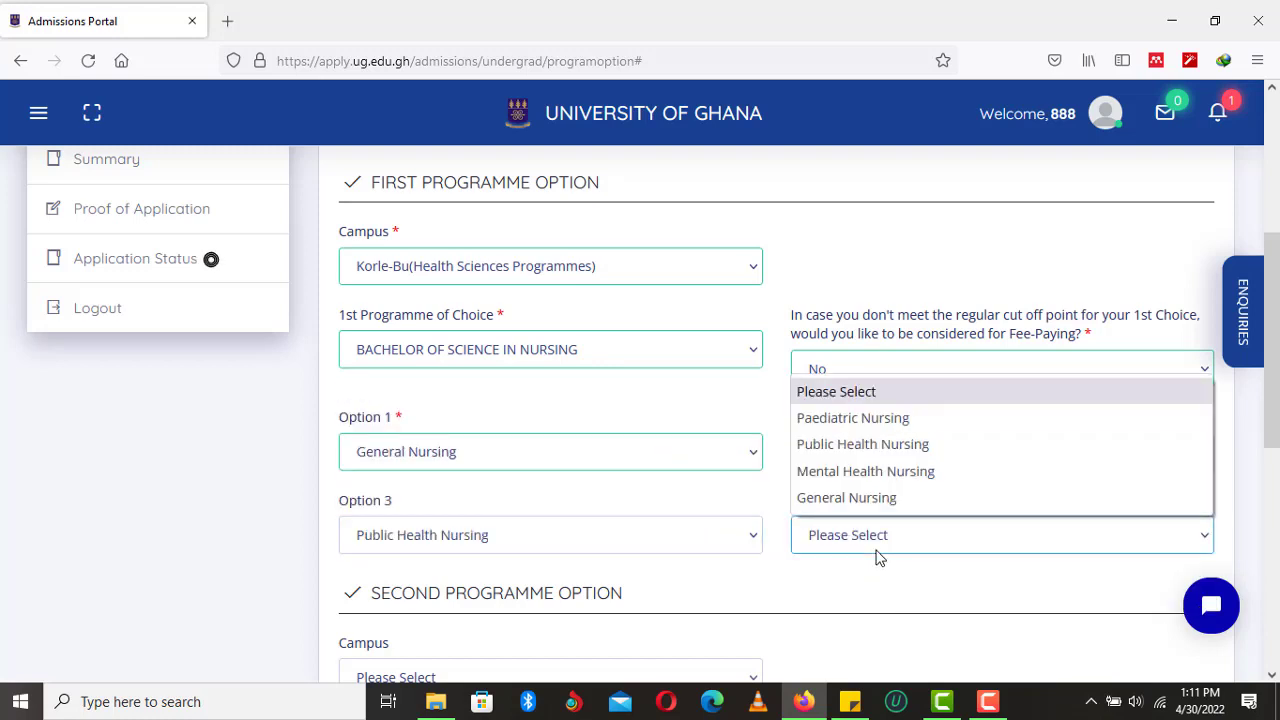
click(885, 471)
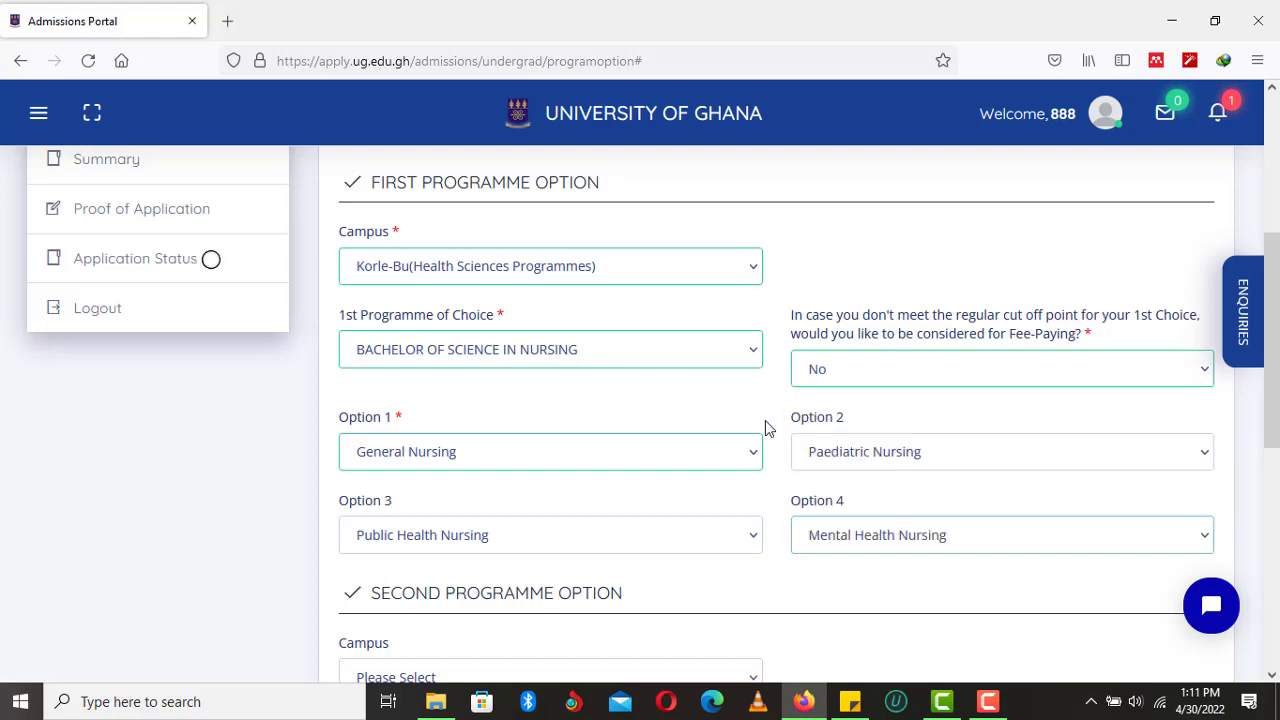
Review the first option's campus and programme choices, keeping Korle-Bu(Health Sciences Programmes) and BACHELOR OF SCIENCE IN NURSING.
drag(1273, 390, 1273, 337)
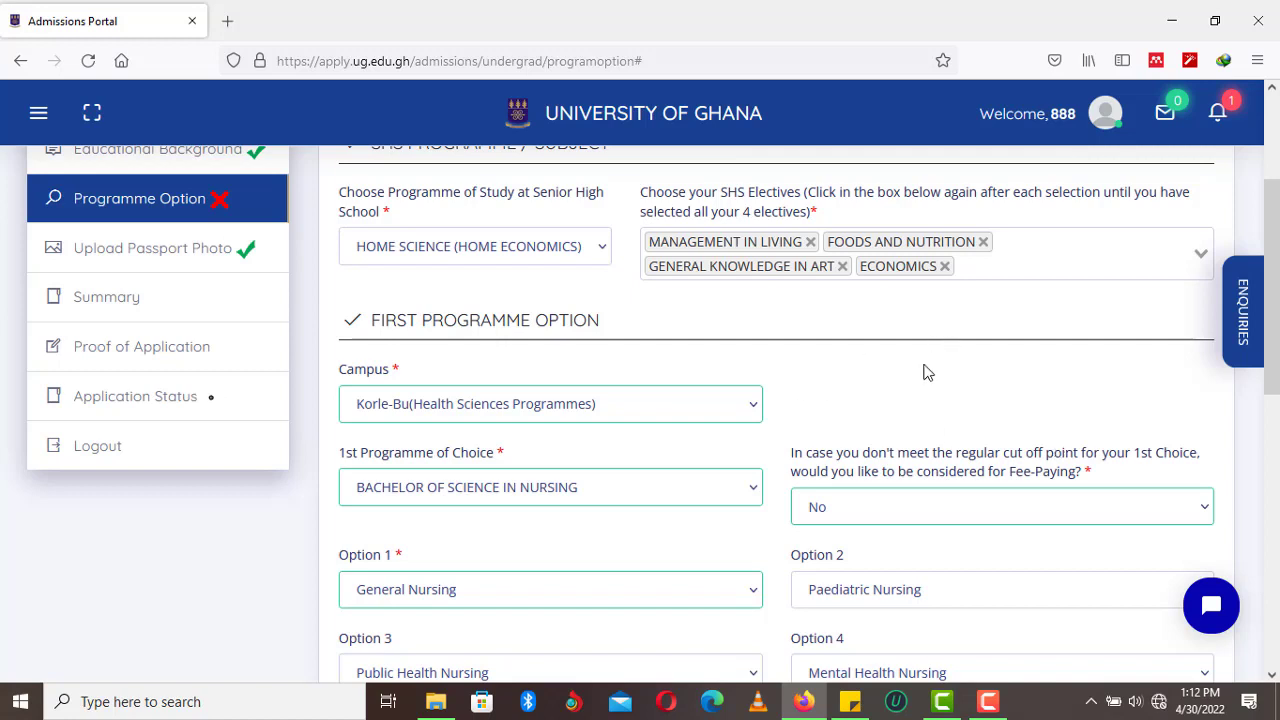
click(752, 410)
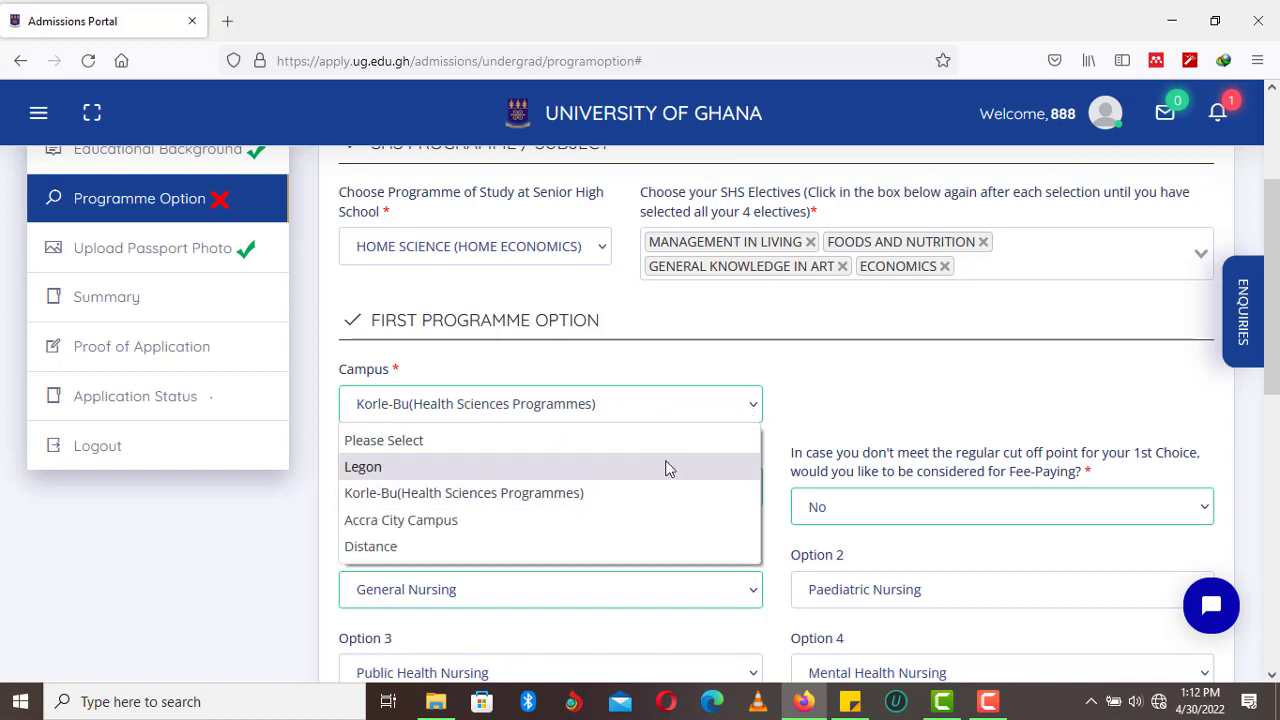
click(641, 492)
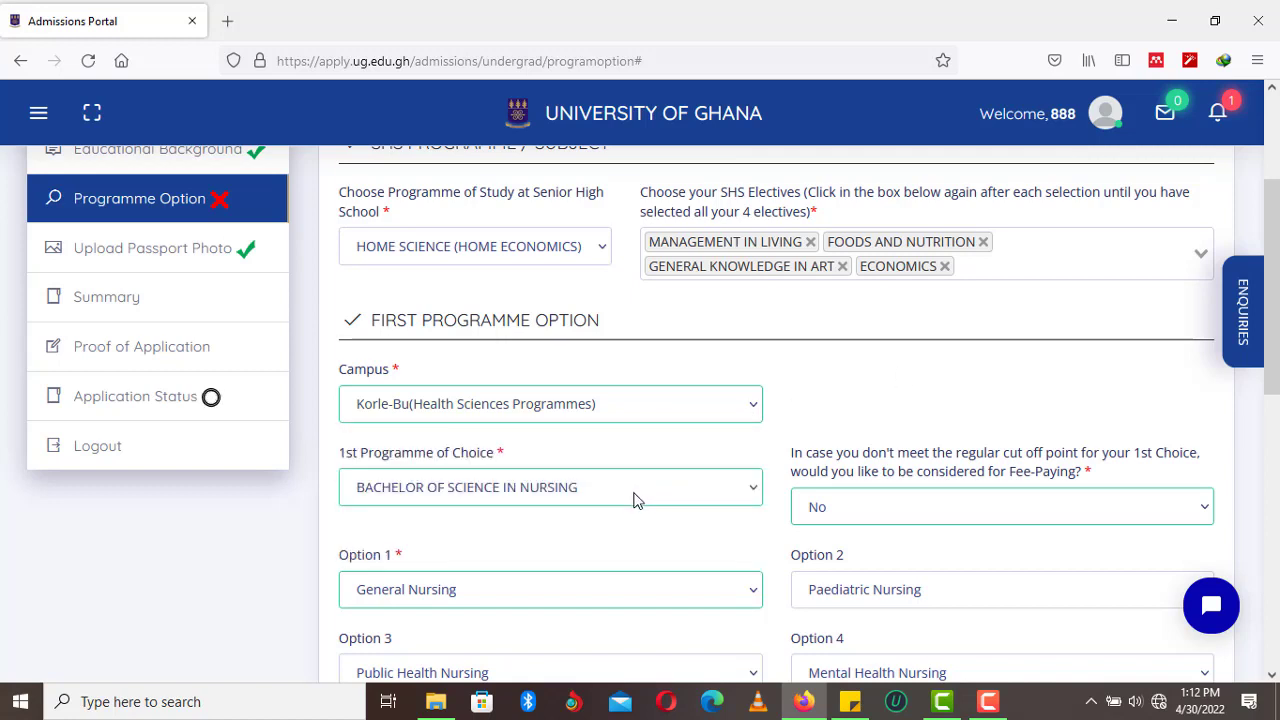
click(634, 492)
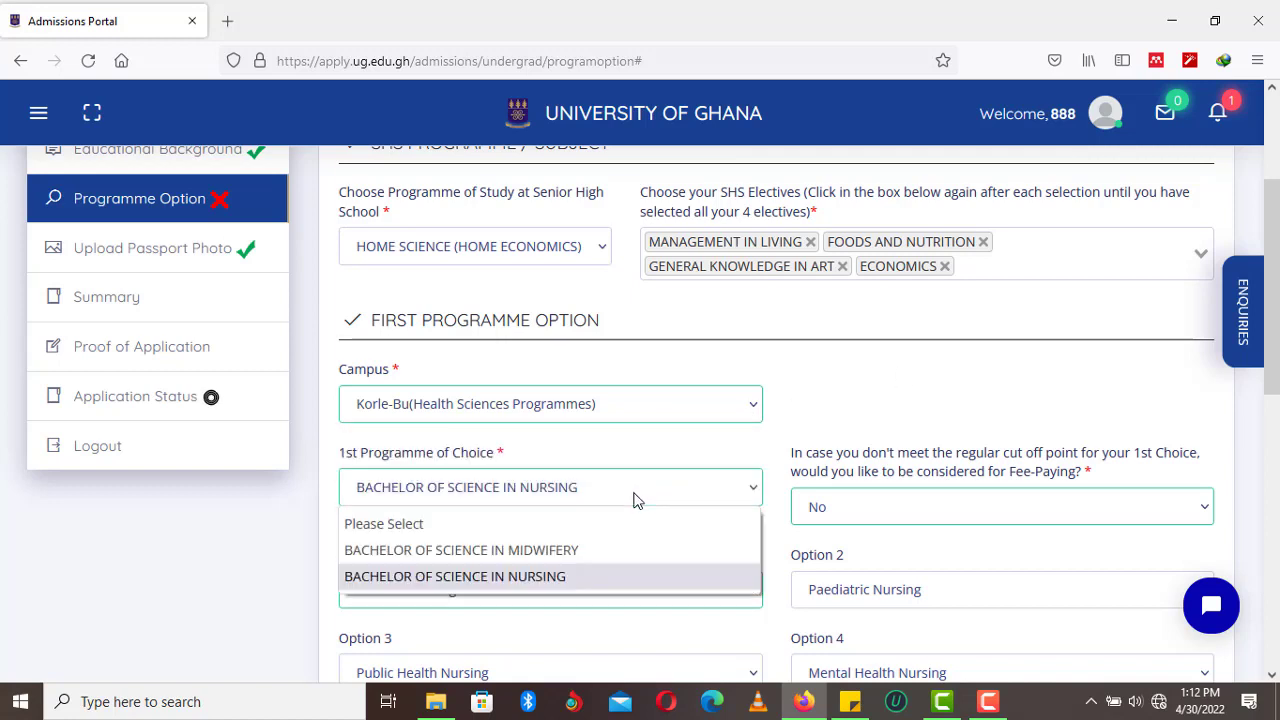
click(588, 578)
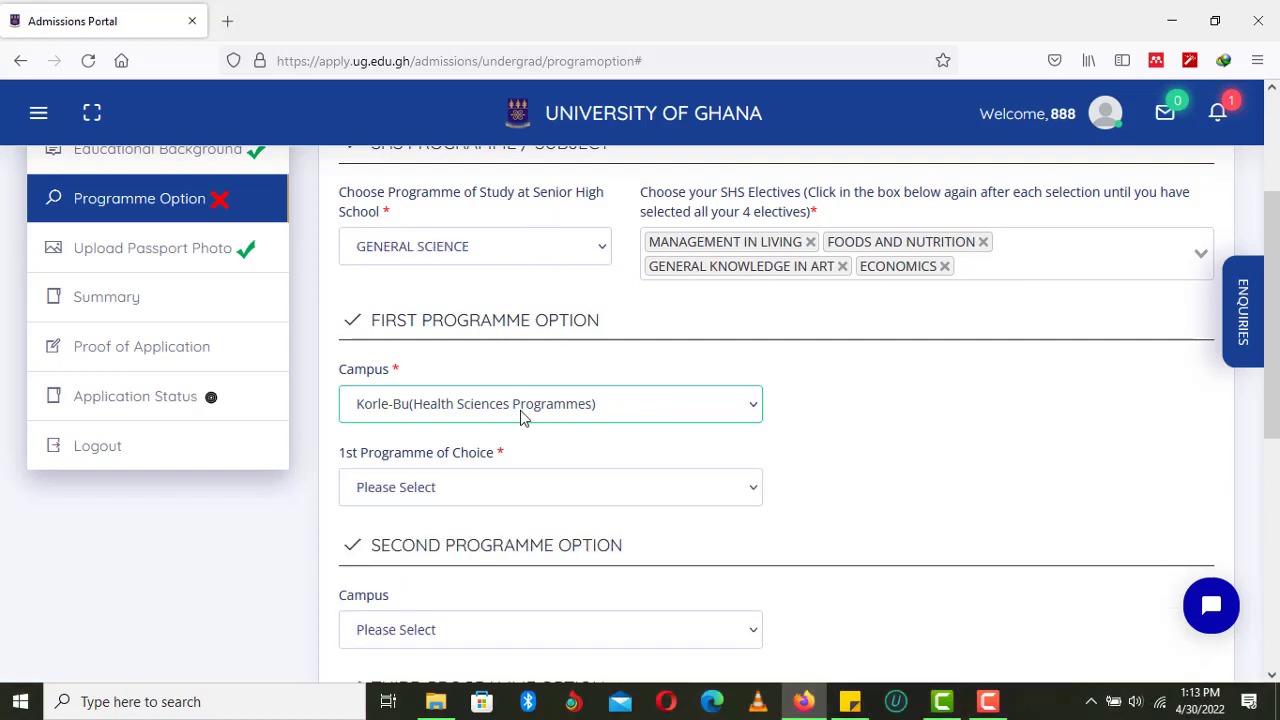
With GENERAL SCIENCE as the SHS programme, try BACHELOR OF SCIENCE IN NUTRITION & DIETETICS as the 1st Programme of Choice and dismiss the alert.
click(522, 500)
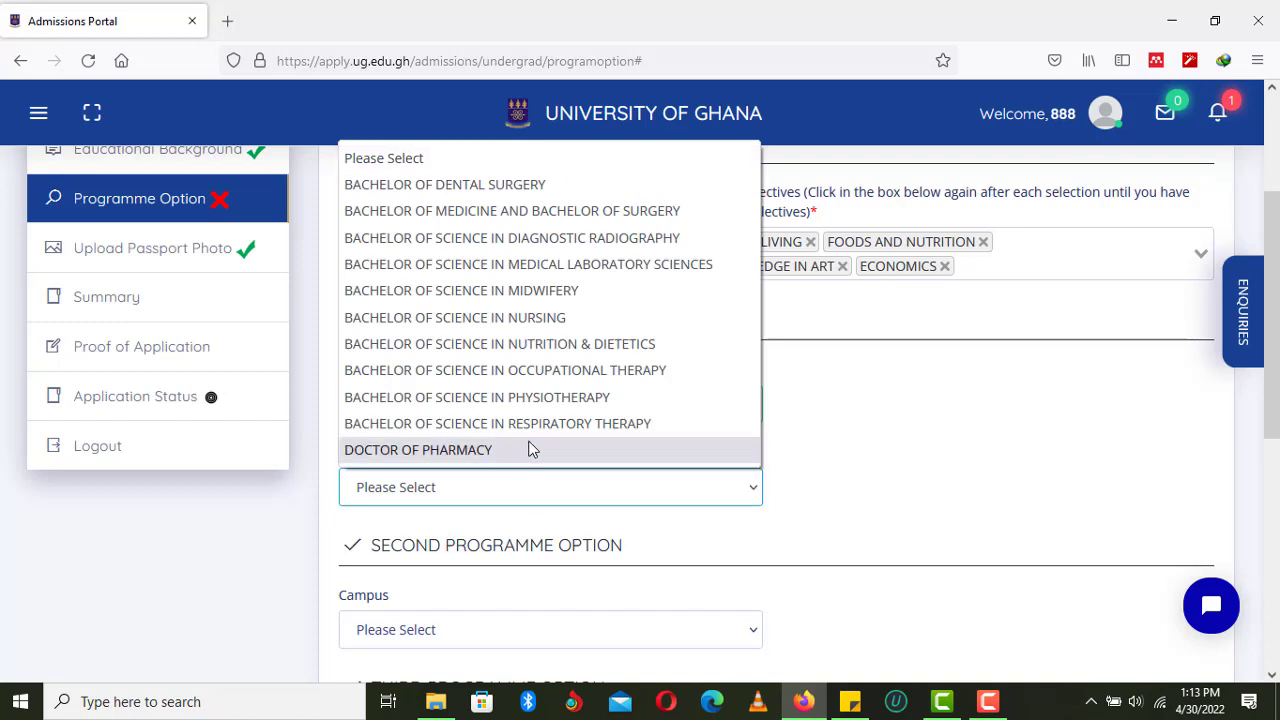
click(536, 347)
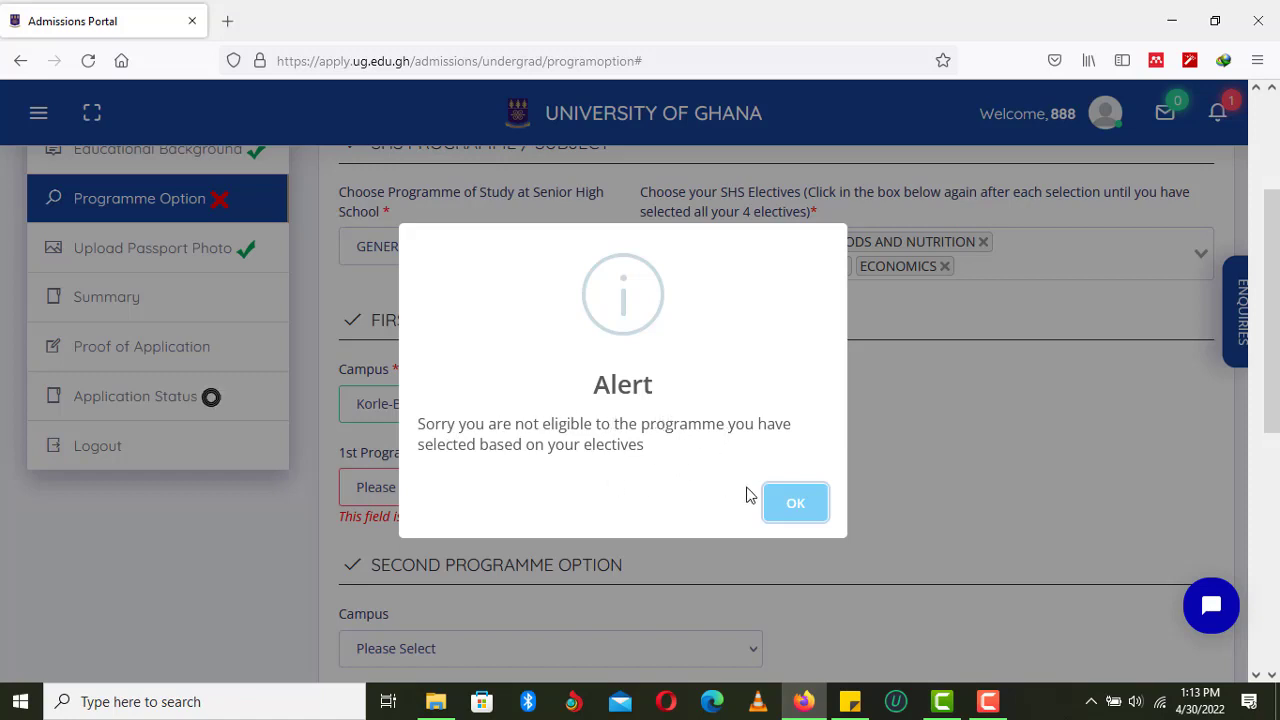
click(794, 509)
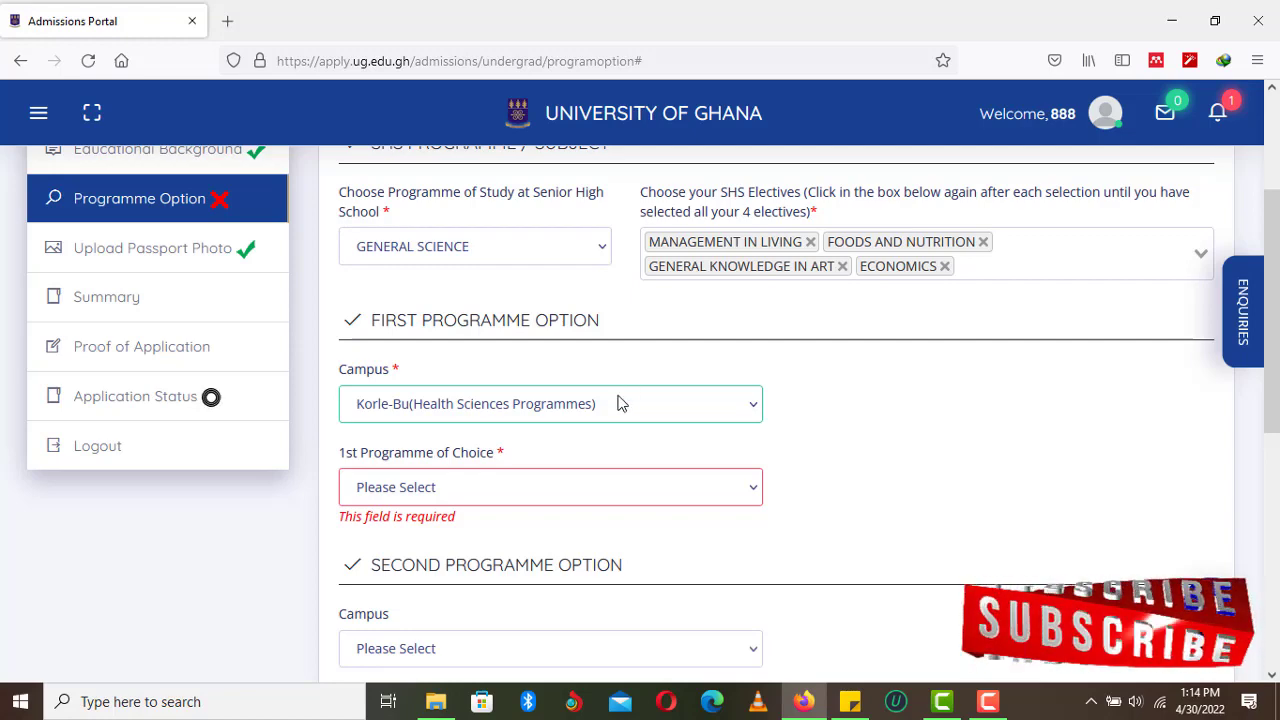
Keep GENERAL SCIENCE as the SHS programme and set the 1st Programme of Choice to BACHELOR OF SCIENCE IN NURSING.
click(537, 266)
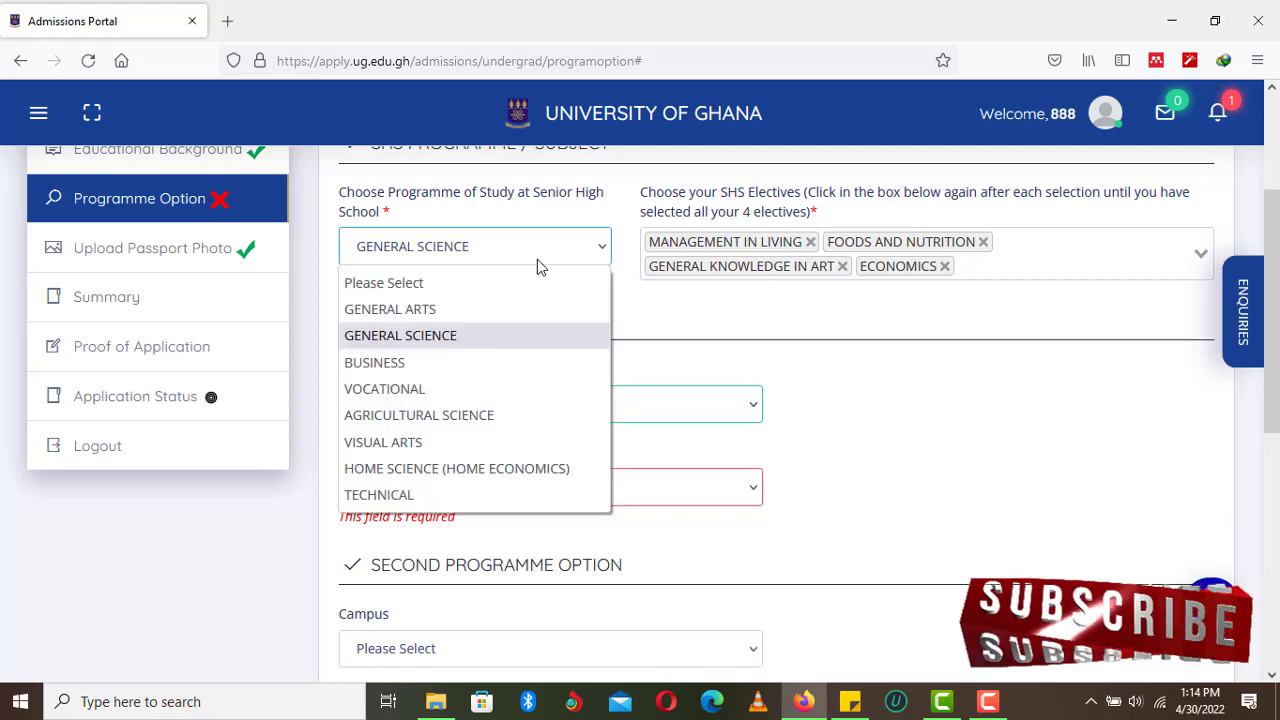
click(808, 430)
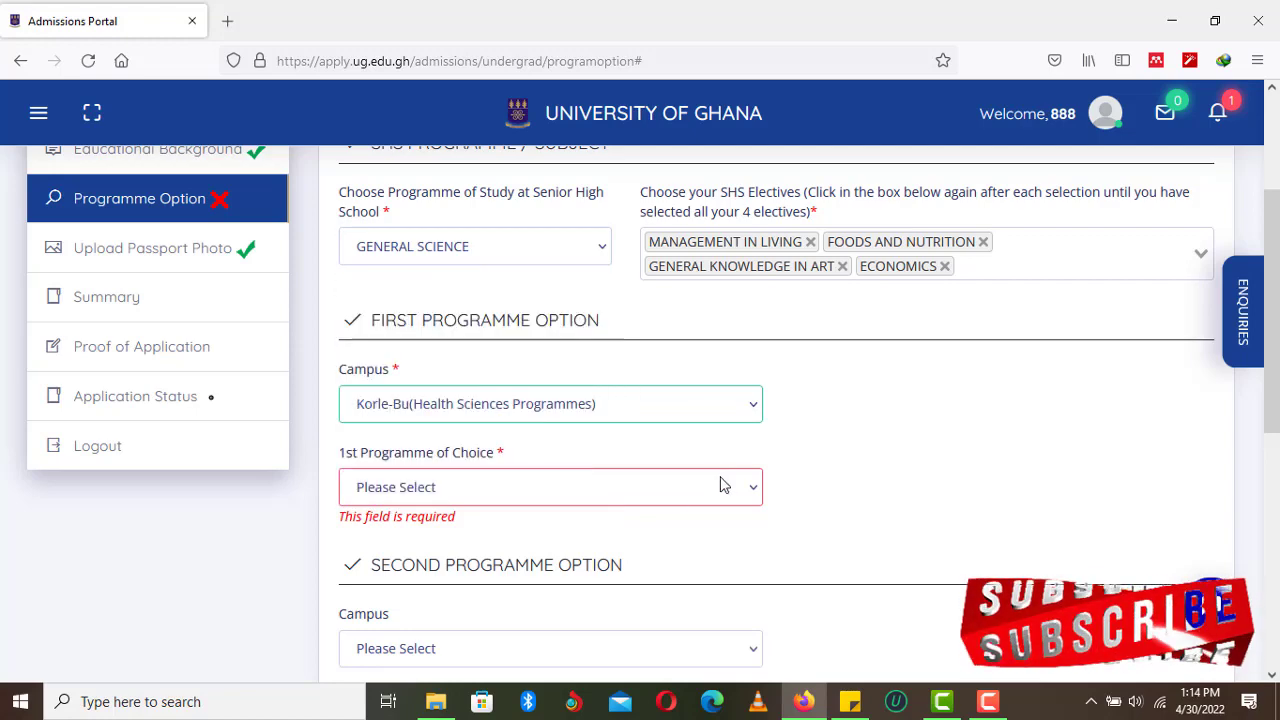
click(672, 500)
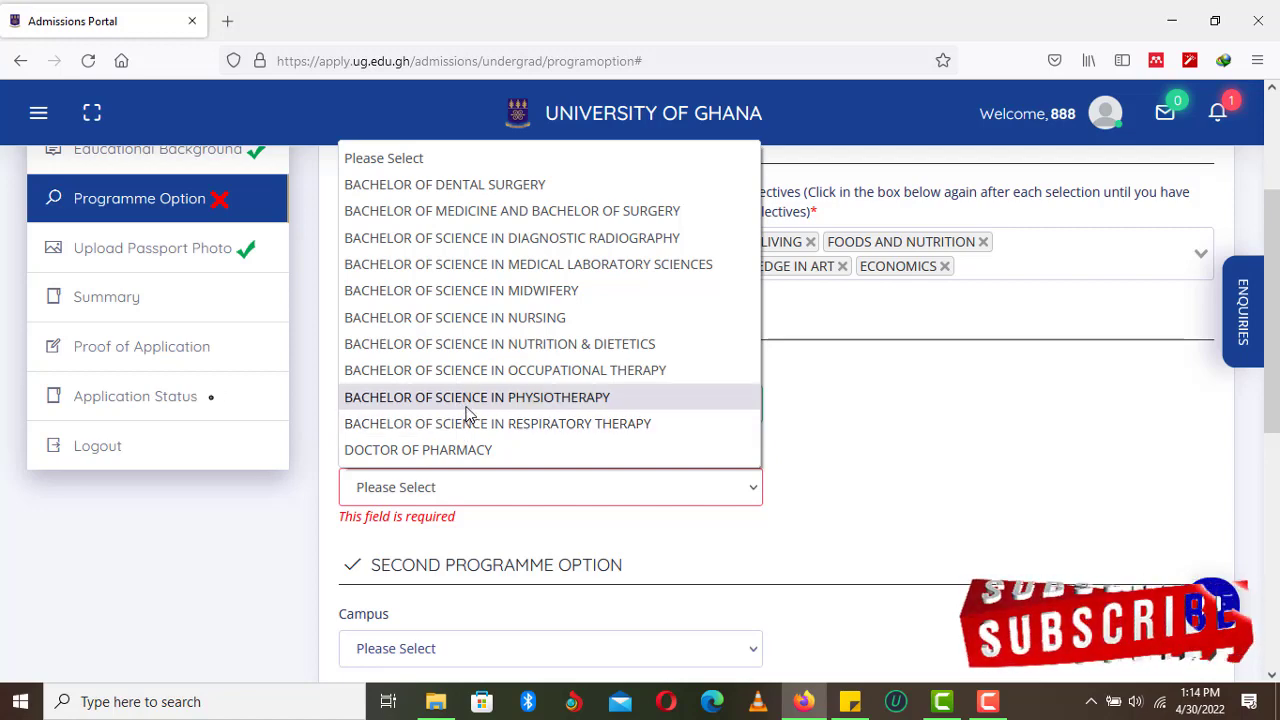
click(485, 317)
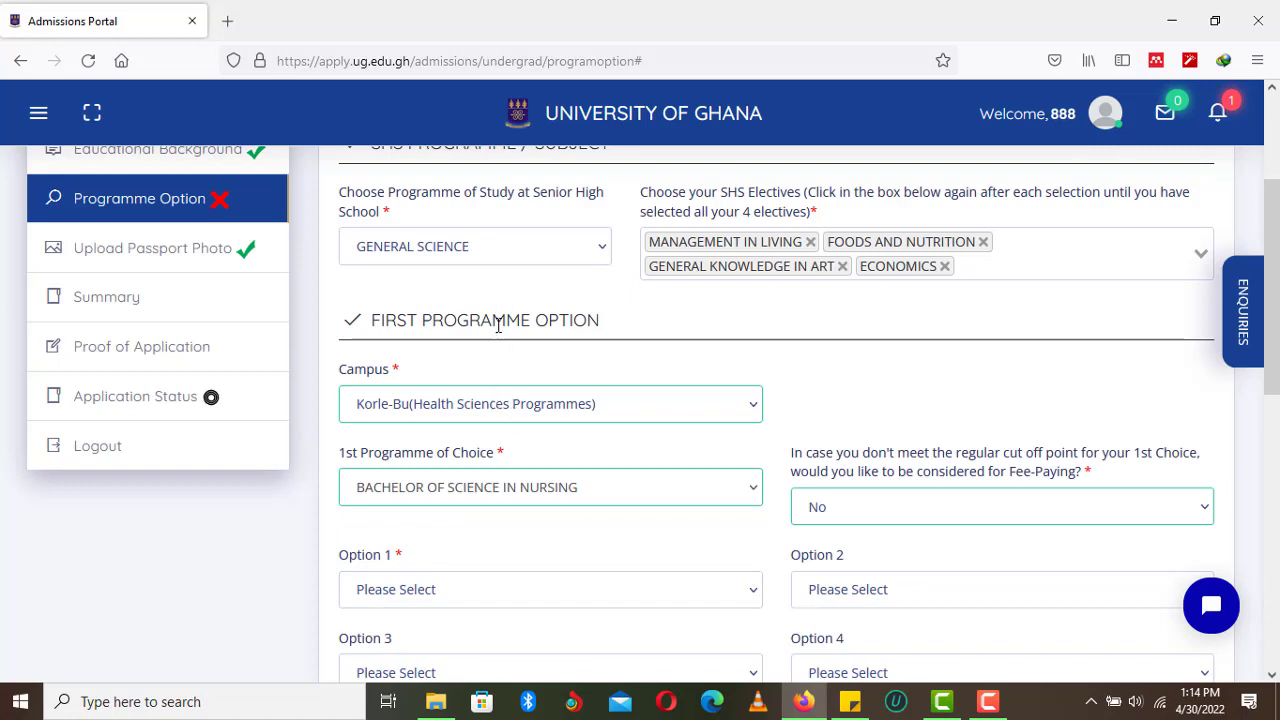
Set the SHS programme to HOME SCIENCE (HOME ECONOMICS) and check the first-choice programmes offered at Korle-Bu(Health Sciences Programmes).
click(514, 261)
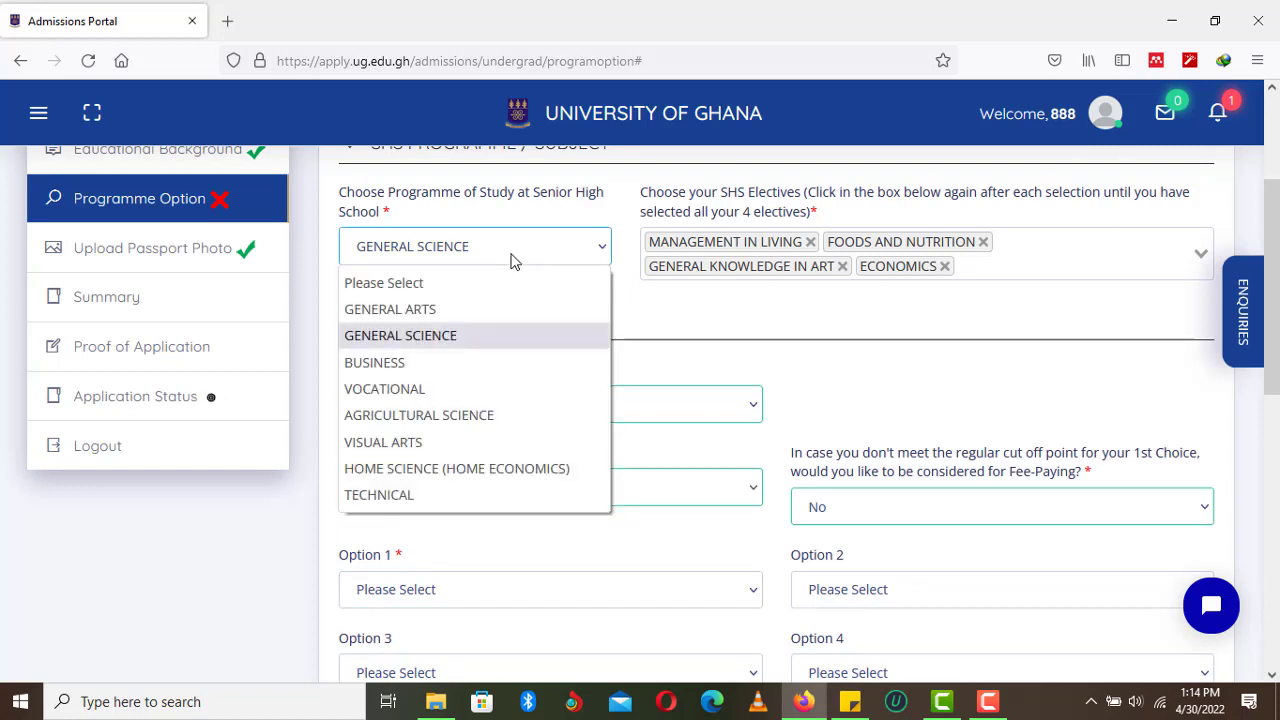
click(459, 470)
click(491, 404)
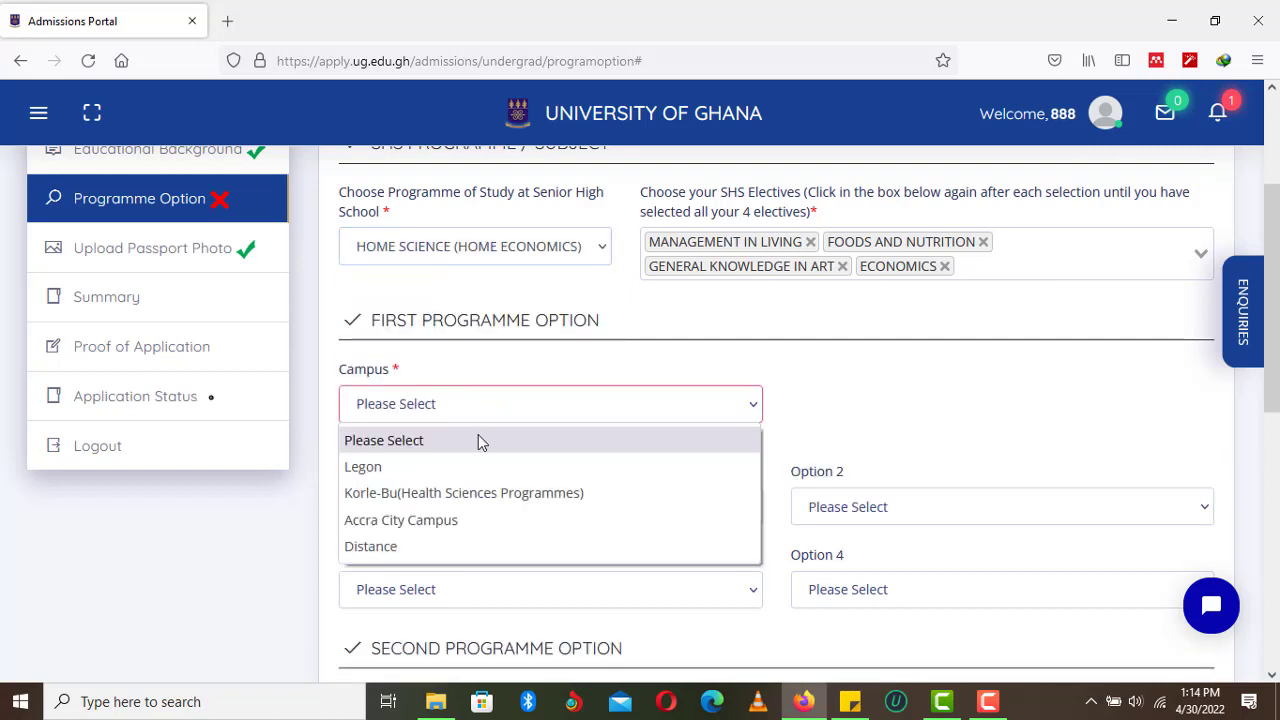
click(466, 493)
click(461, 492)
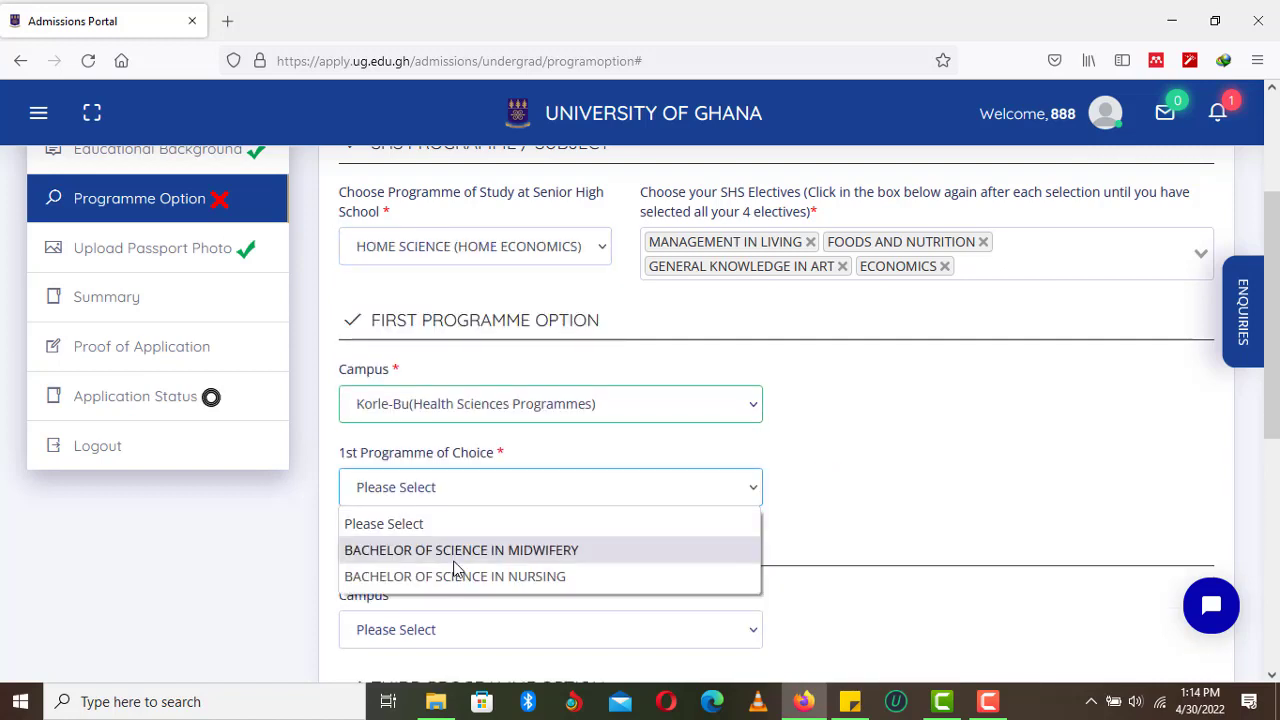
Switch the SHS programme to GENERAL SCIENCE and compare the first-choice programmes offered at Korle-Bu(Health Sciences Programmes).
click(459, 247)
click(356, 336)
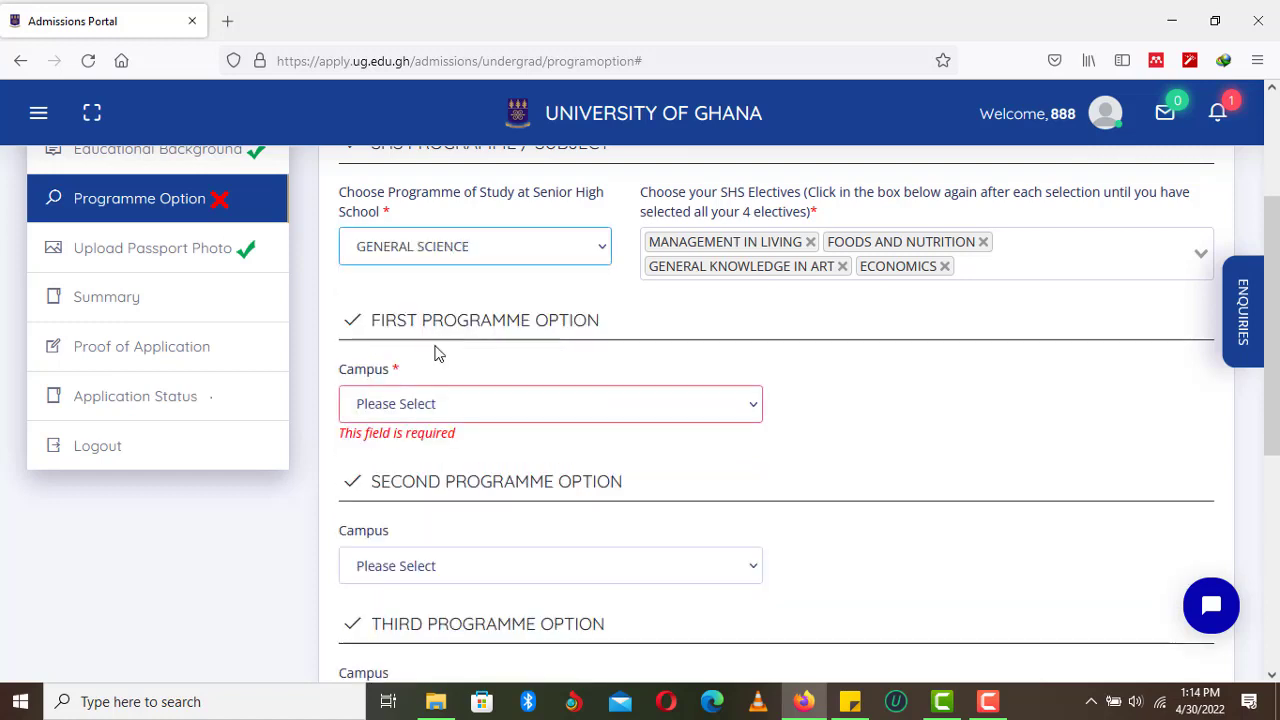
click(463, 404)
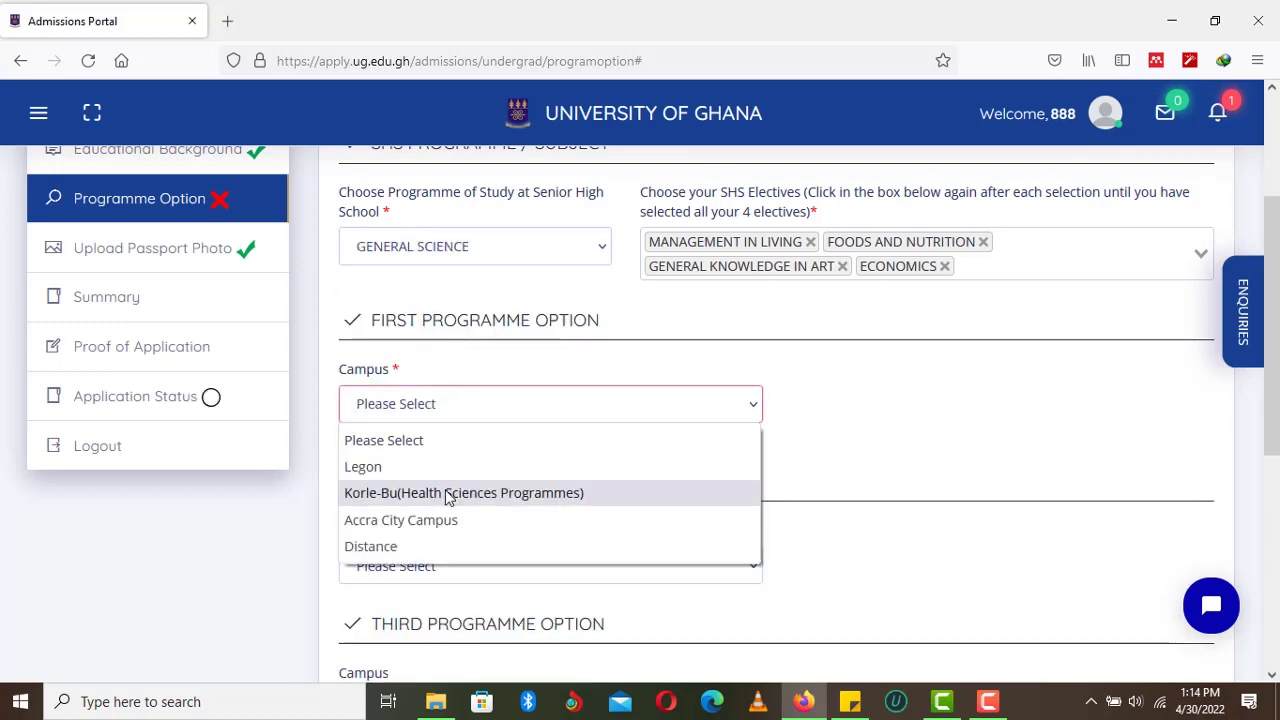
click(447, 493)
click(448, 496)
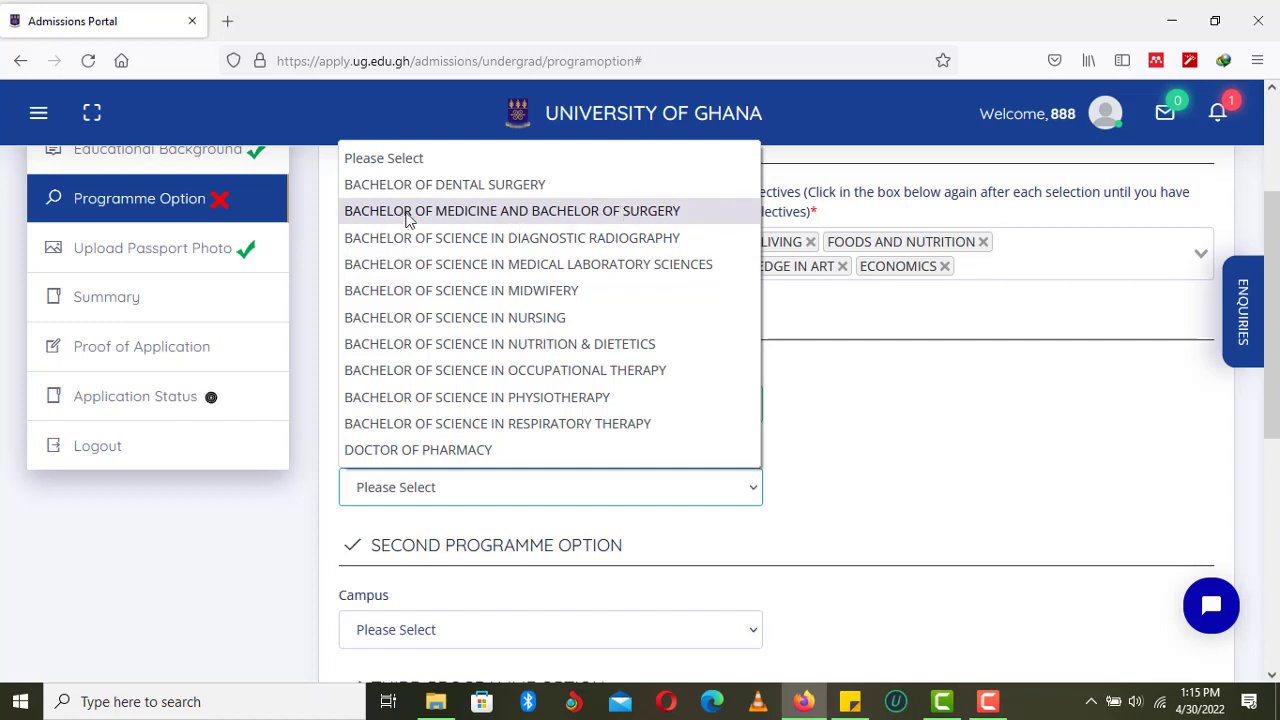
With HOME SCIENCE (HOME ECONOMICS) as the SHS programme, set the first option to Korle-Bu(Health Sciences Programmes) and BACHELOR OF SCIENCE IN MIDWIFERY.
click(846, 402)
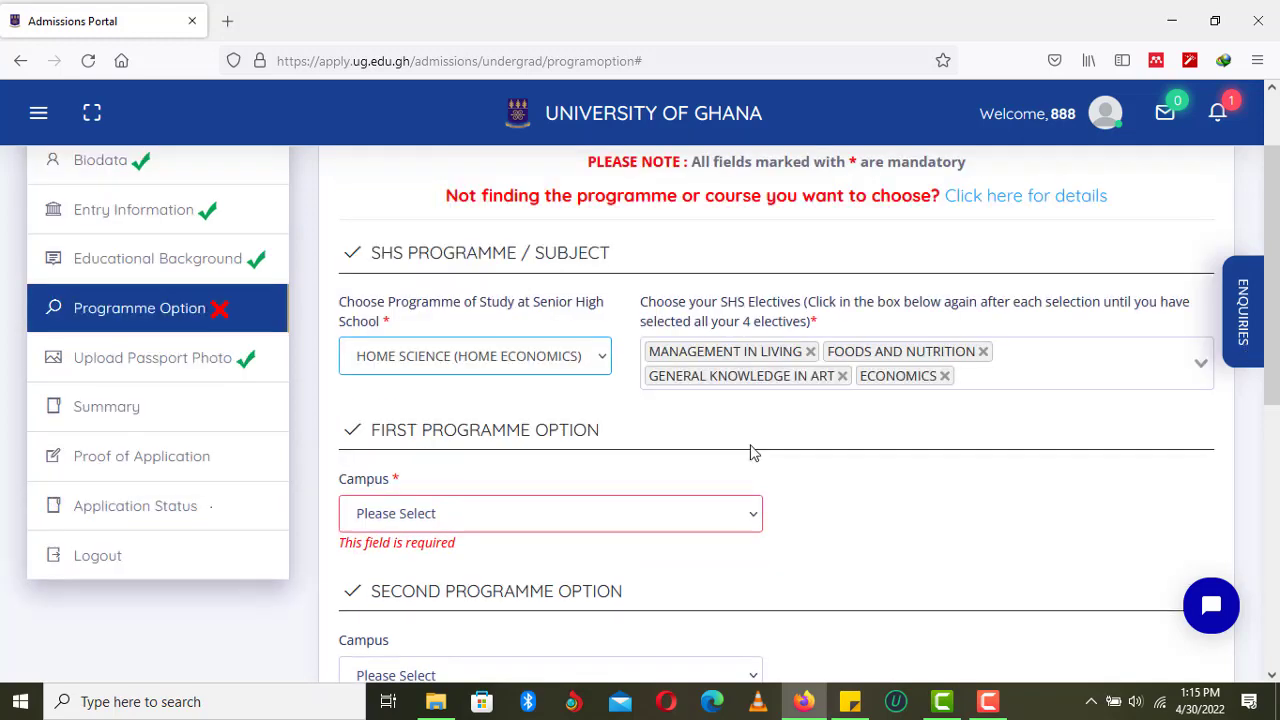
click(697, 514)
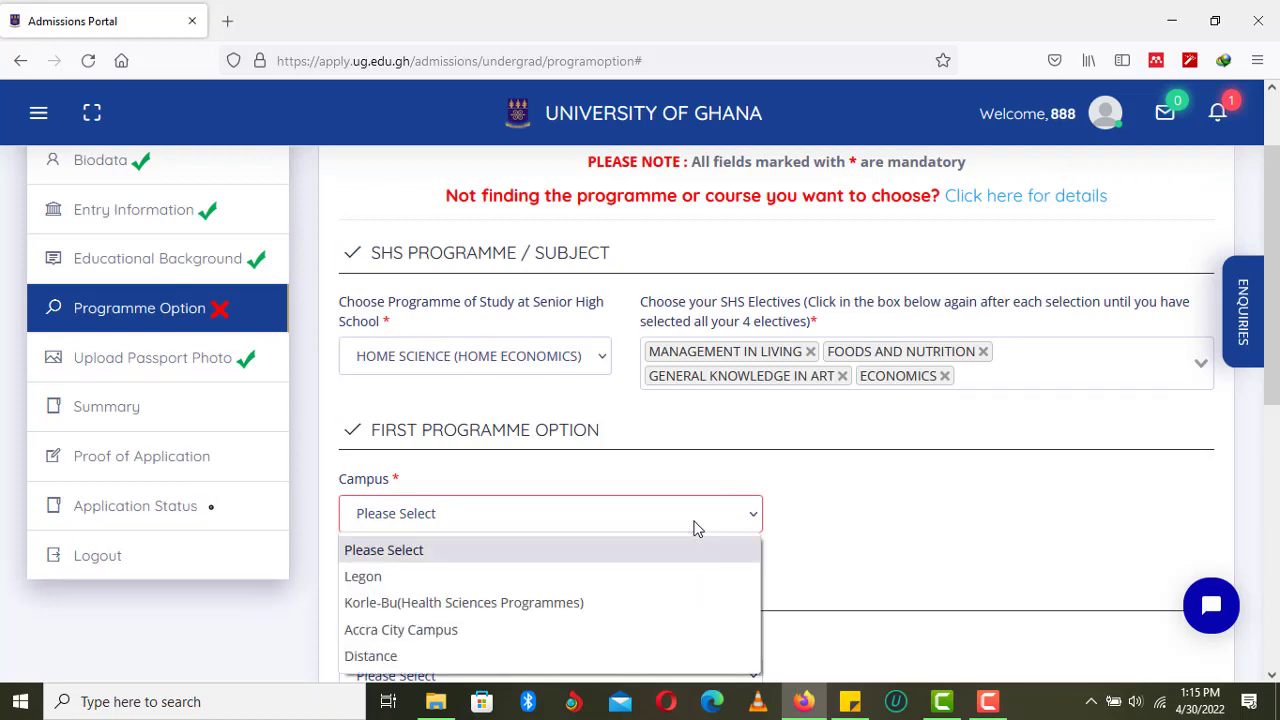
click(578, 604)
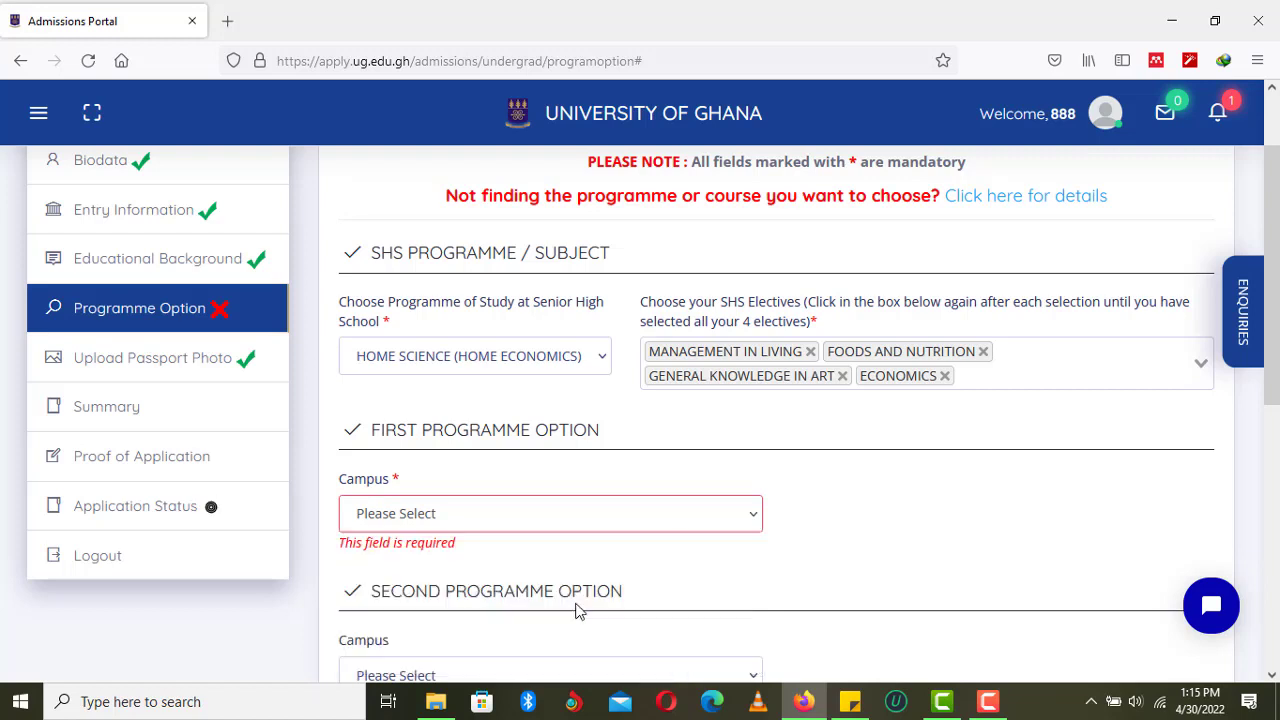
click(578, 606)
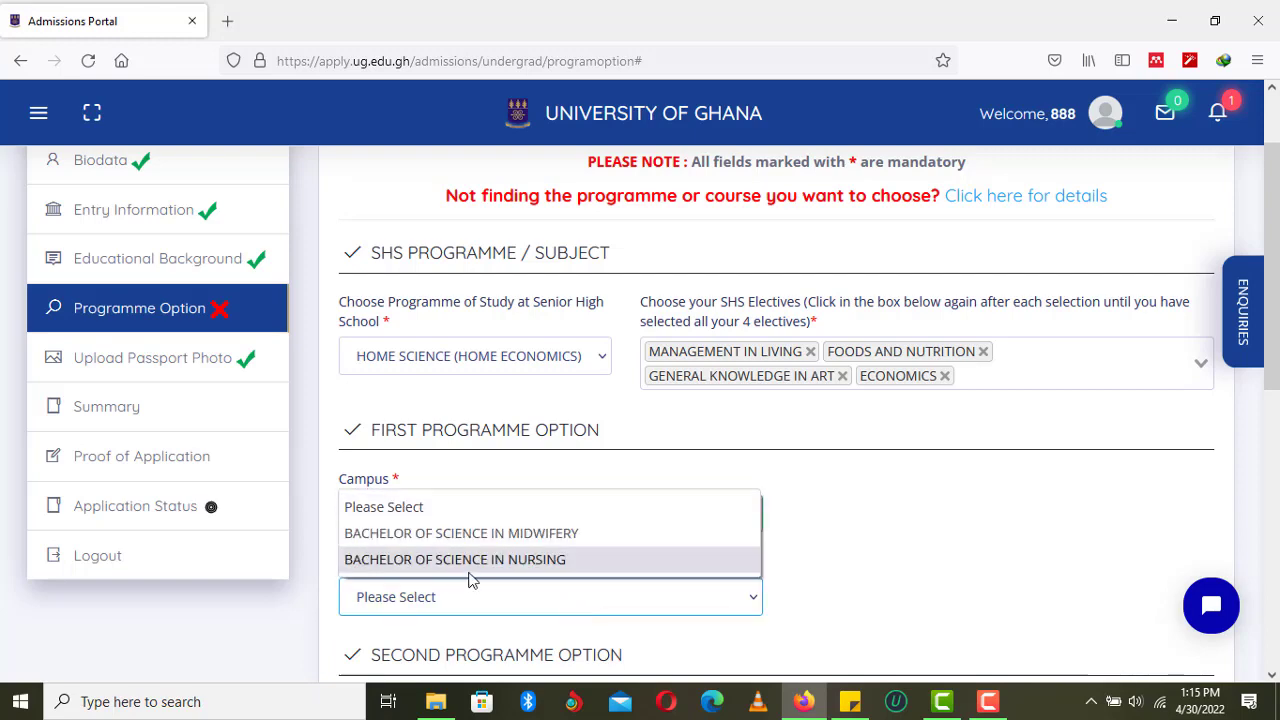
click(481, 533)
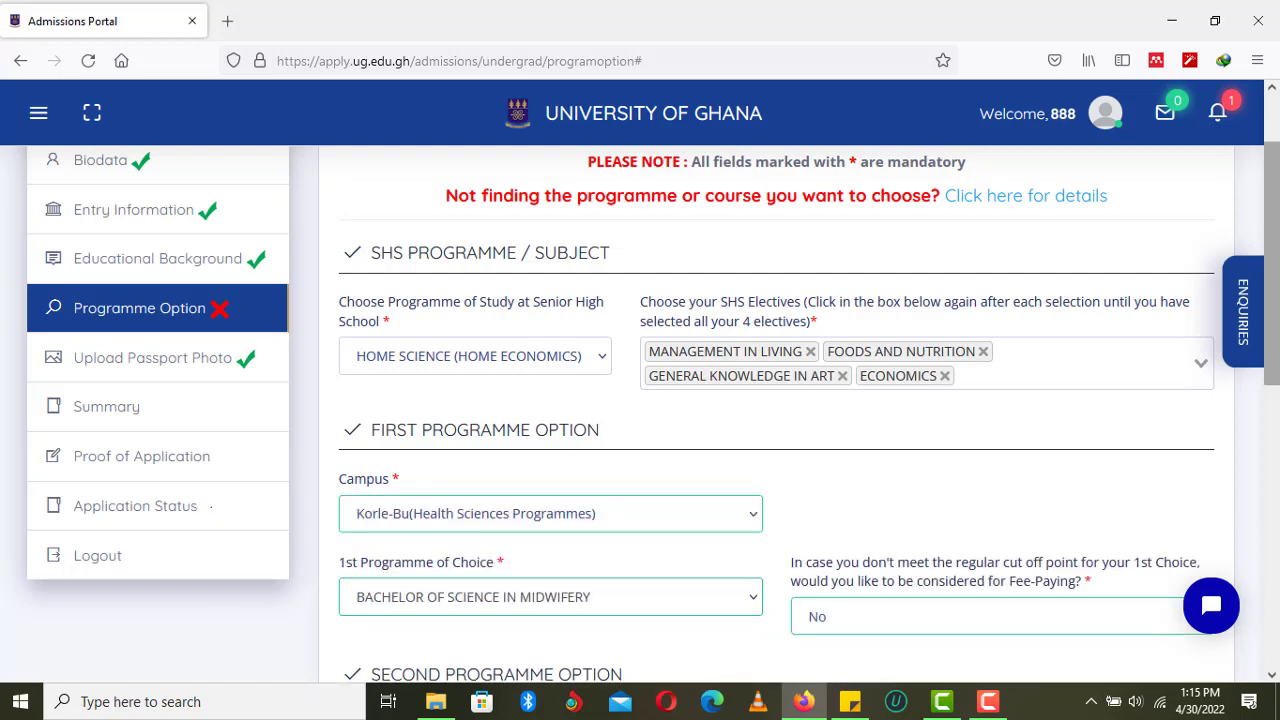
Answer Yes to being considered for Fee-Paying on the 1st Programme of Choice.
drag(1277, 283, 1277, 370)
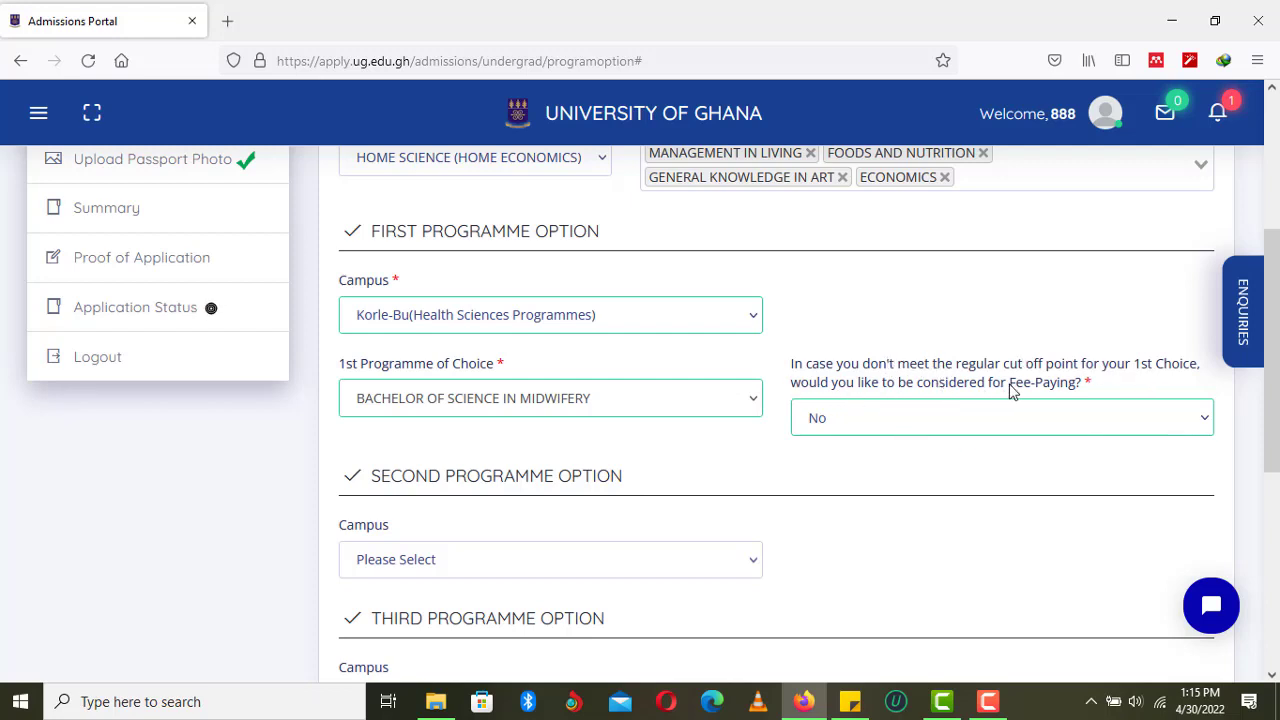
click(989, 420)
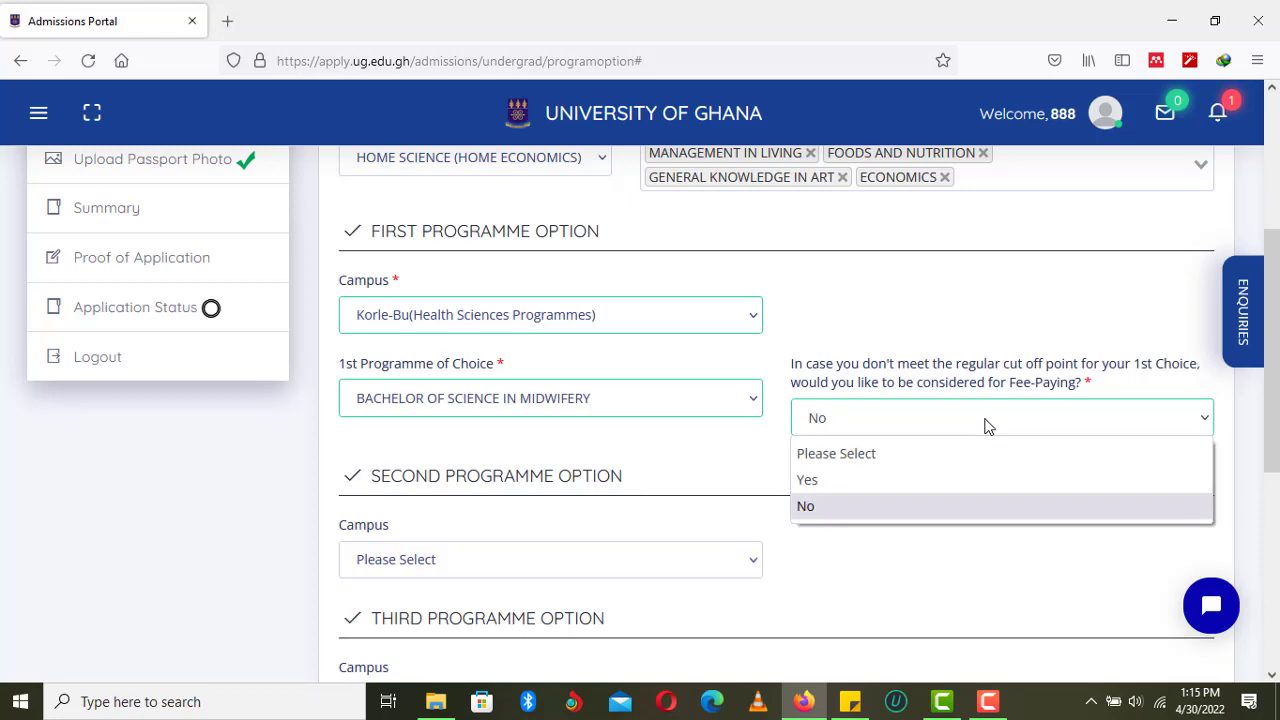
click(907, 482)
Try Korle-Bu(Health Sciences Programmes) as the second option's campus and check its available 2nd Programme of Choice entries.
drag(1276, 345, 1277, 418)
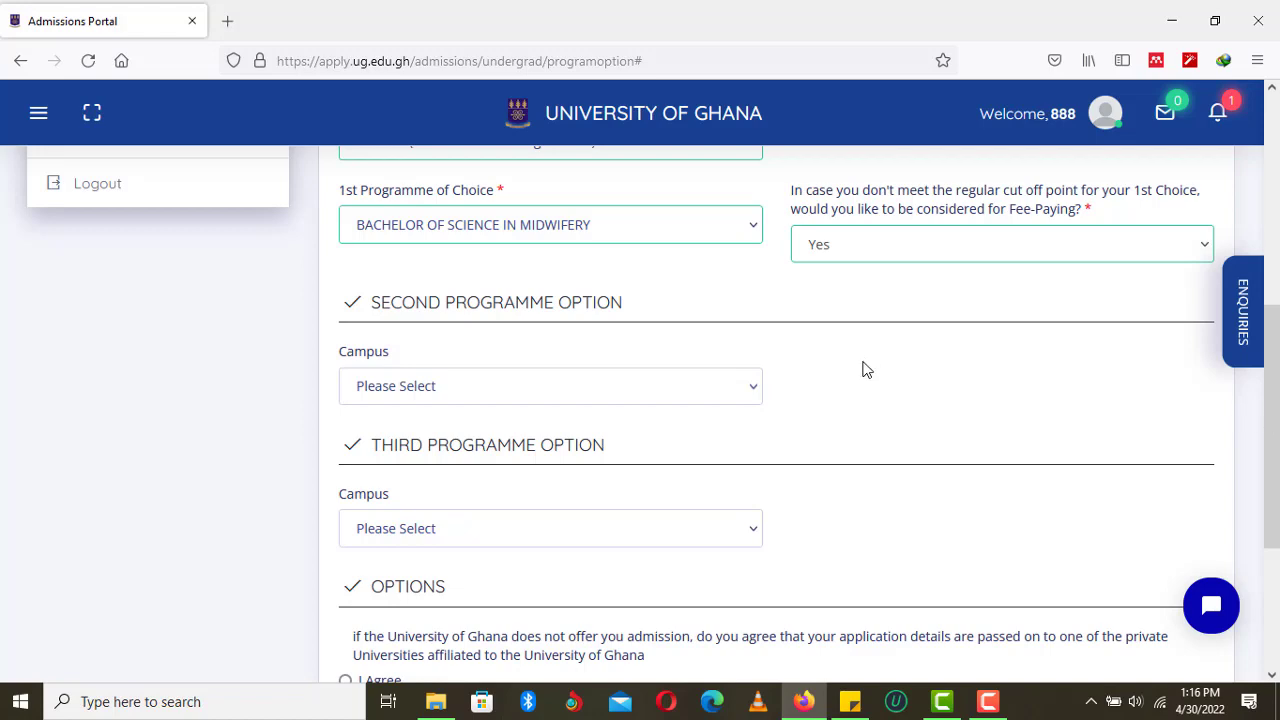
mouse_move(1277, 418)
mouse_down()
mouse_move(1277, 318)
mouse_move(1276, 419)
mouse_up()
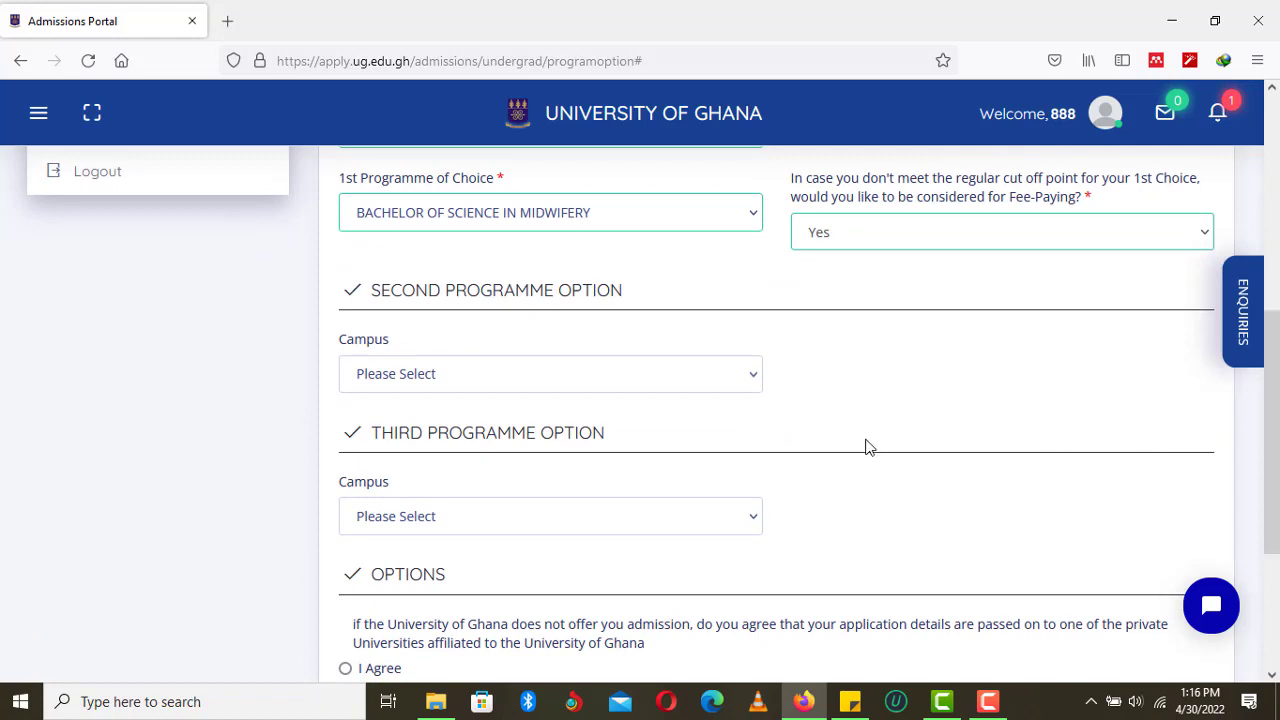
click(684, 390)
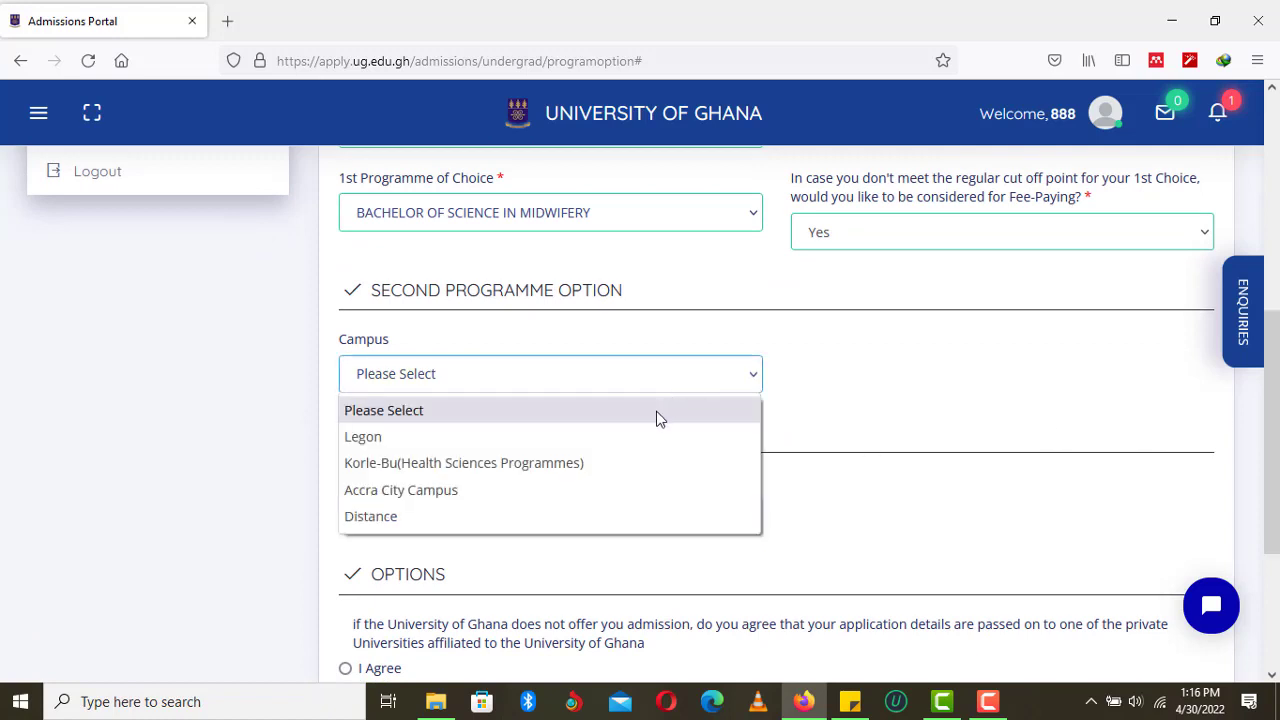
click(632, 468)
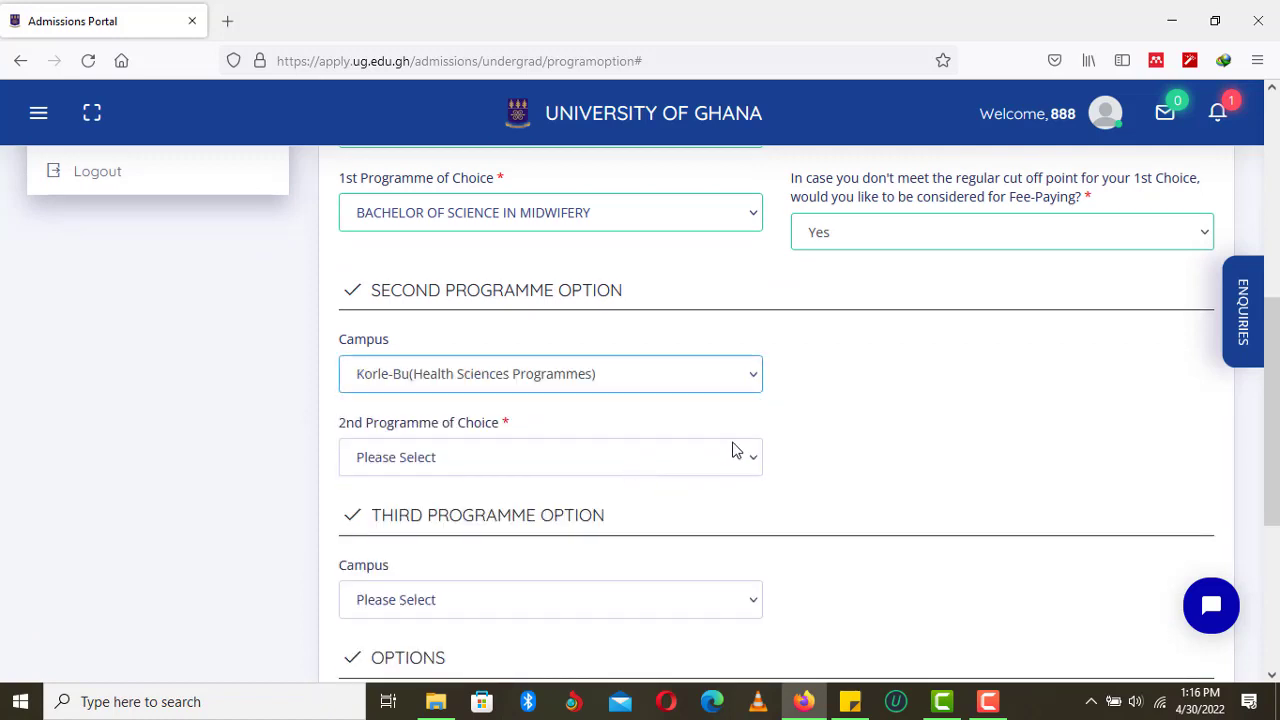
click(687, 374)
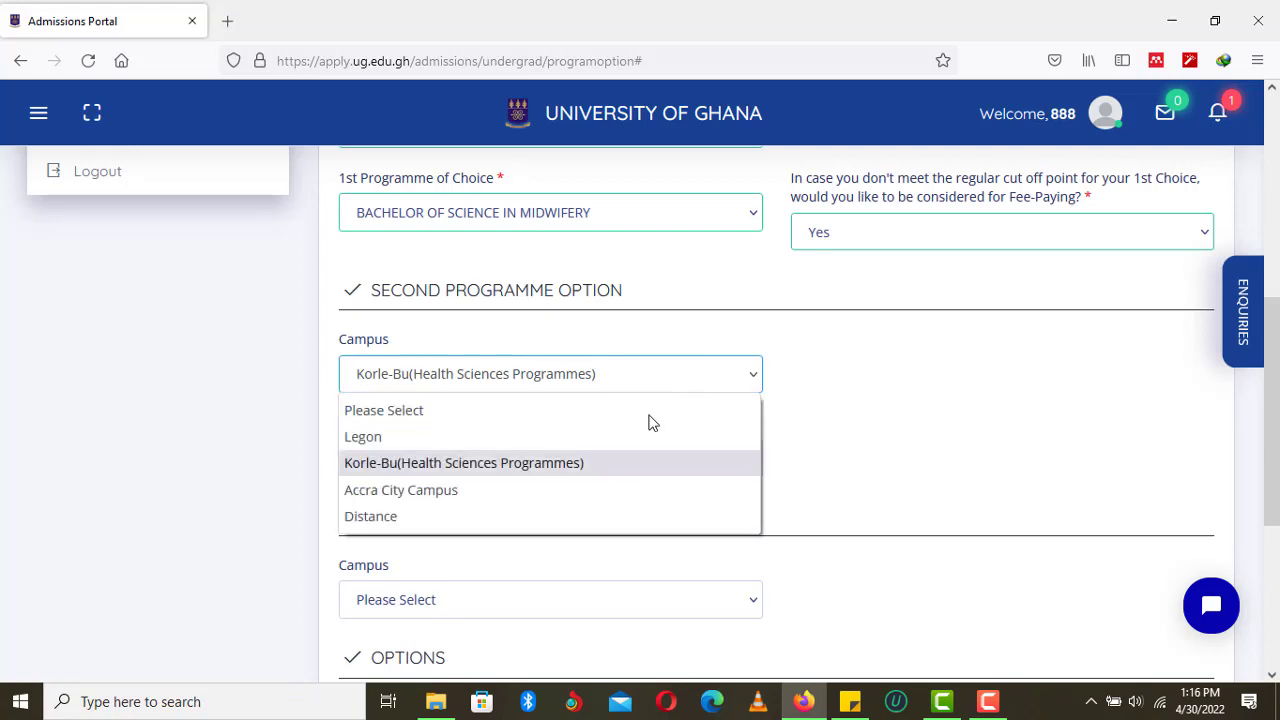
click(609, 455)
click(610, 452)
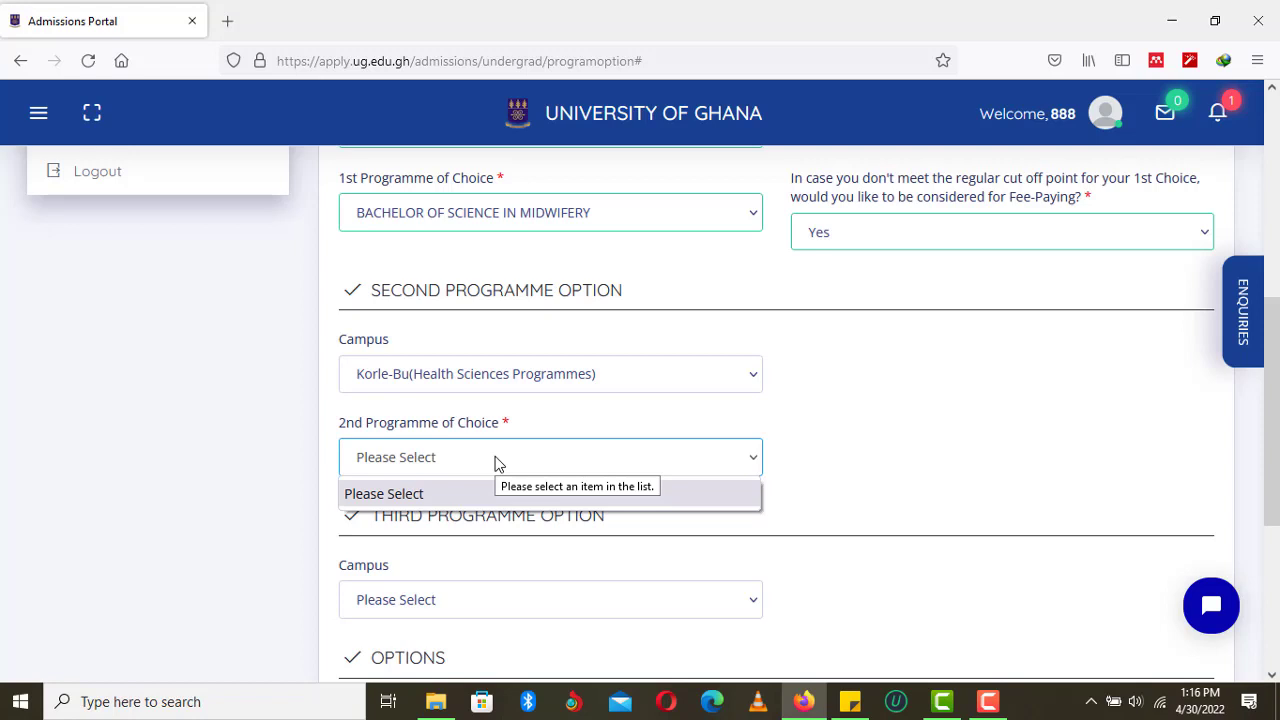
Set the second option to the Legon campus and BACHELOR OF SCIENCE IN FAMILY AND CONSUMER SCIENCES (Family & Child Studies).
click(530, 374)
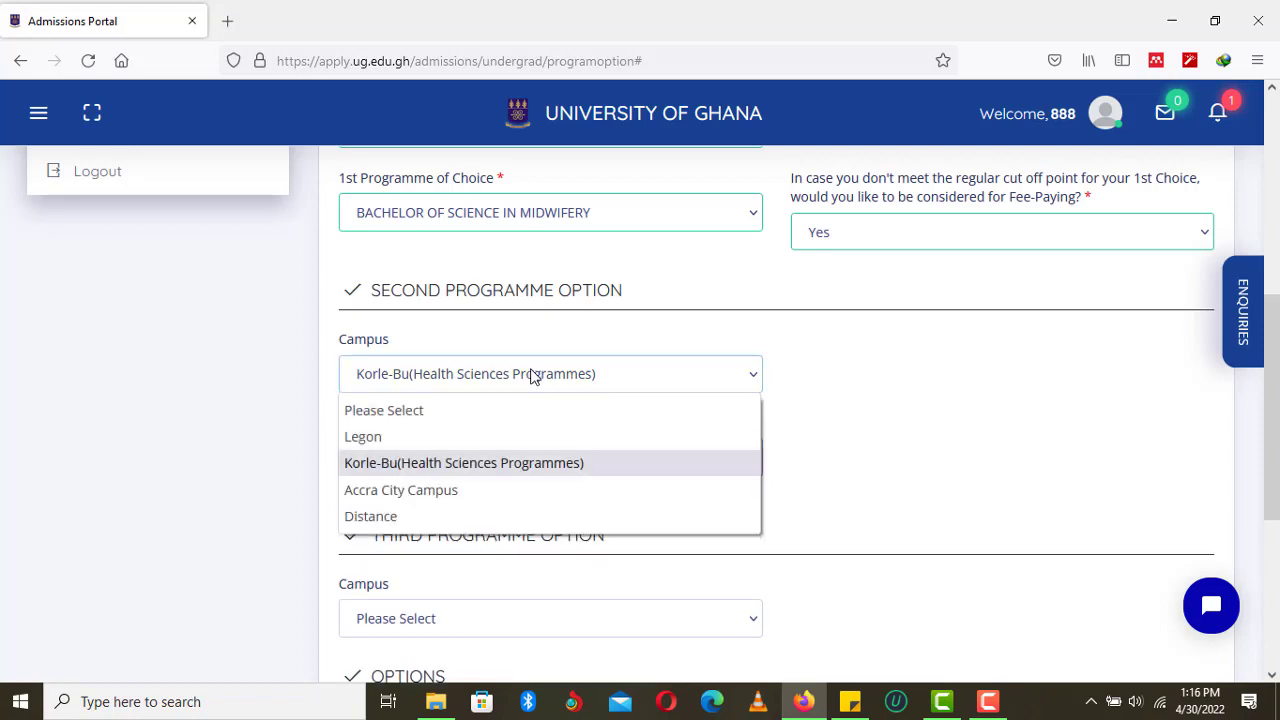
click(500, 440)
click(500, 456)
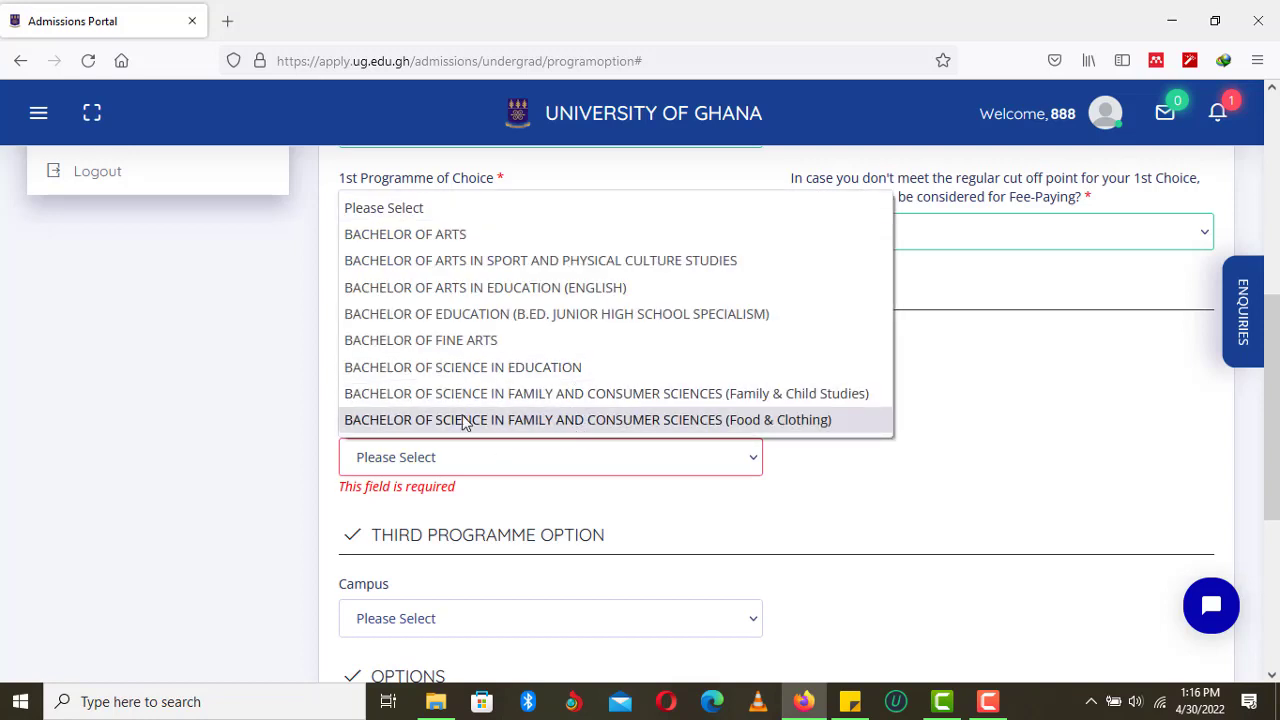
click(712, 394)
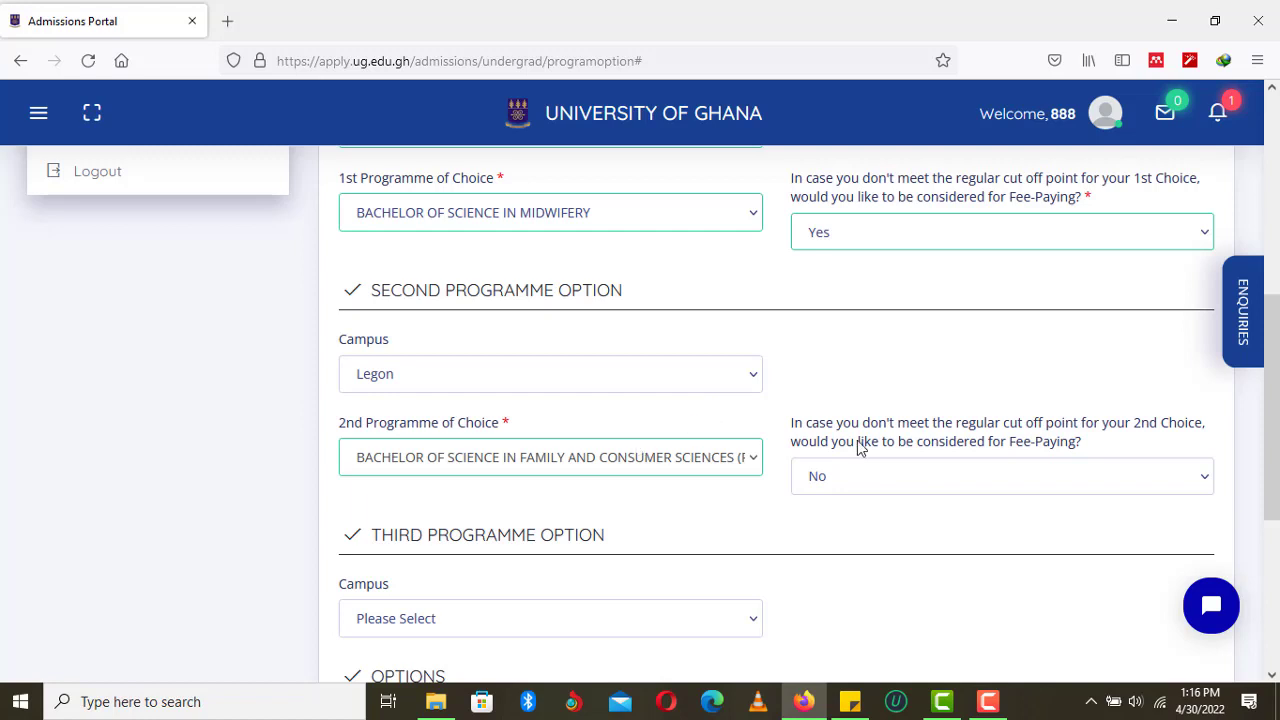
Recheck the 2nd Programme of Choice and answer Yes to being considered for Fee-Paying on it.
click(750, 464)
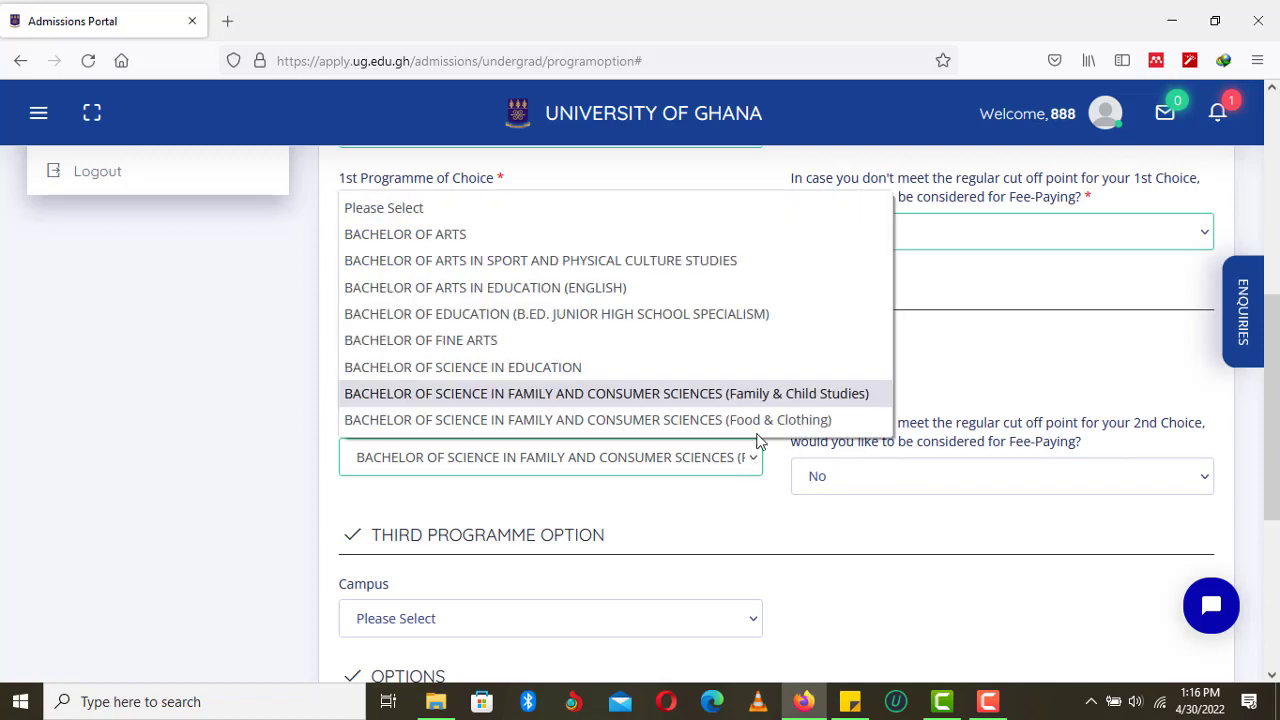
click(938, 451)
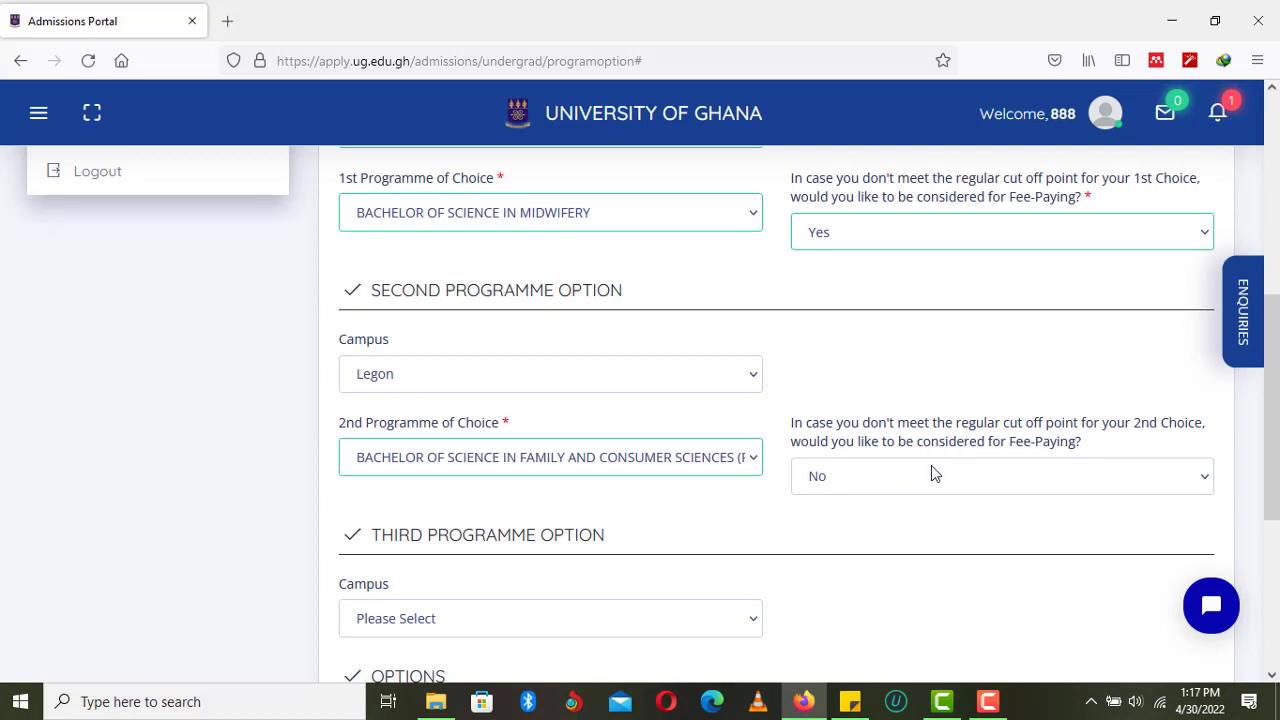
click(931, 468)
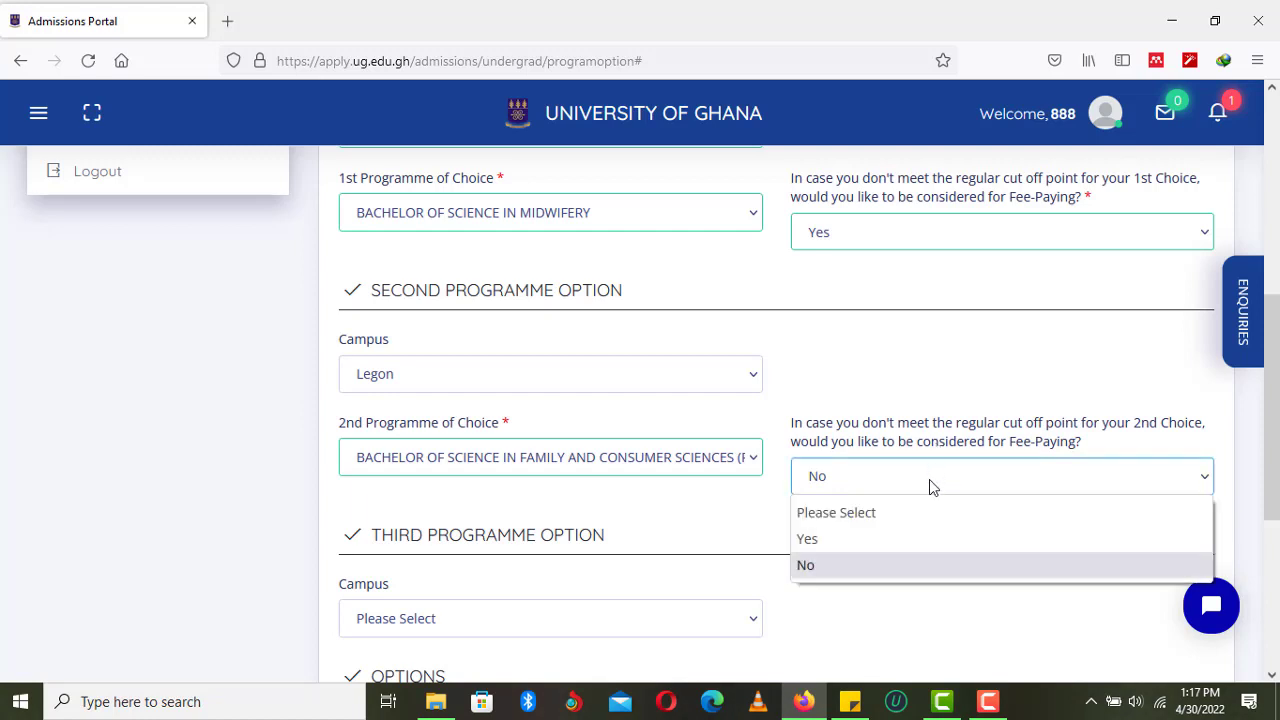
click(900, 540)
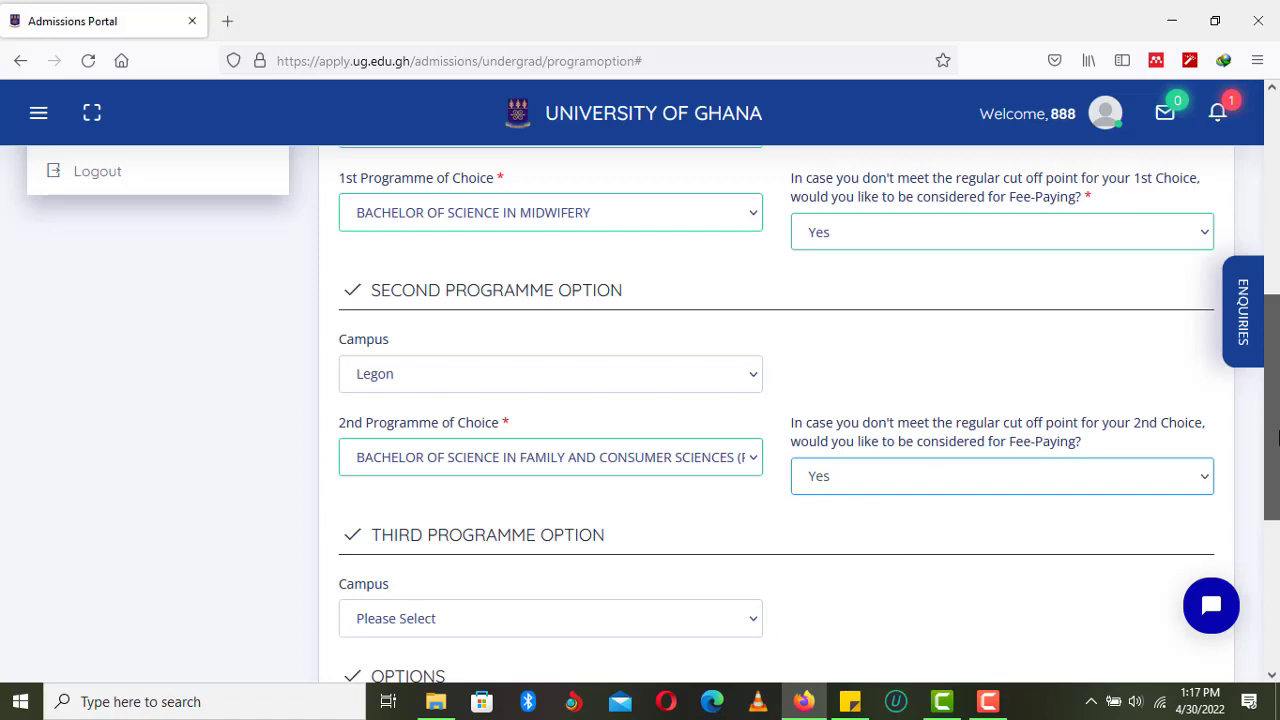
Set the third option's campus to Legon and review the programmes offered, leaving the 3rd Programme of Choice unselected.
drag(1277, 437, 1277, 513)
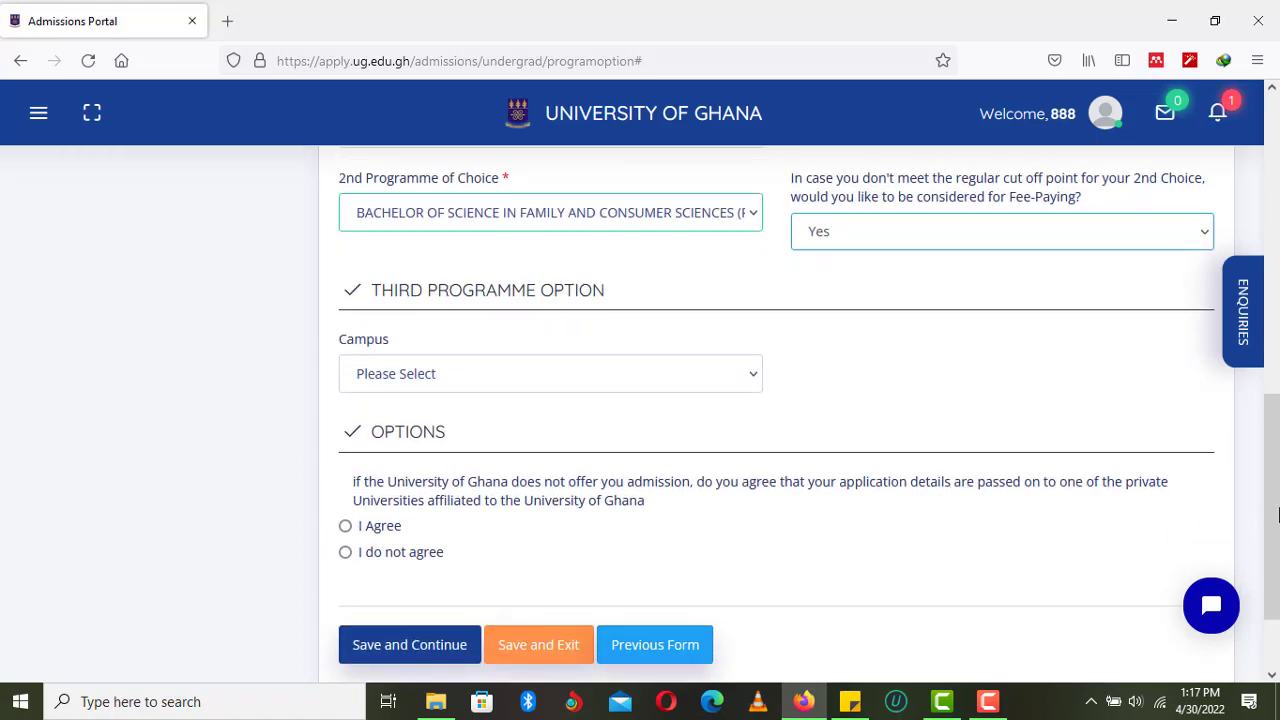
drag(1279, 515, 1279, 523)
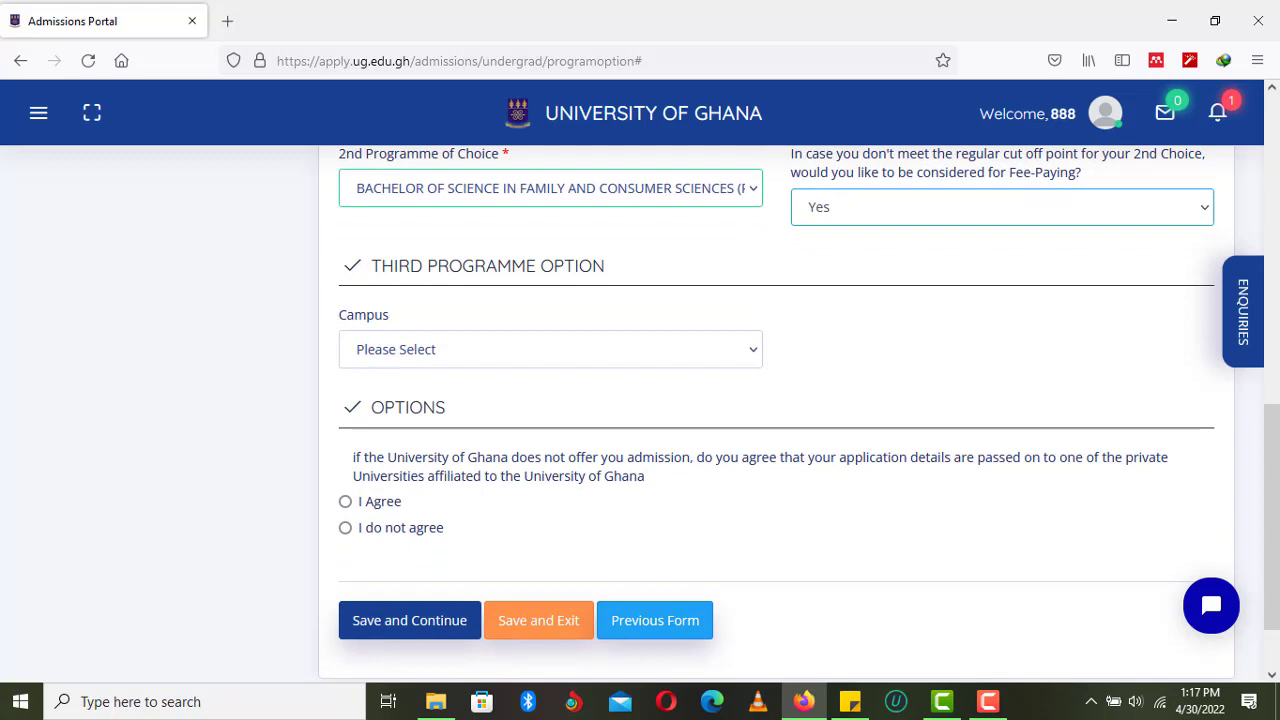
click(727, 364)
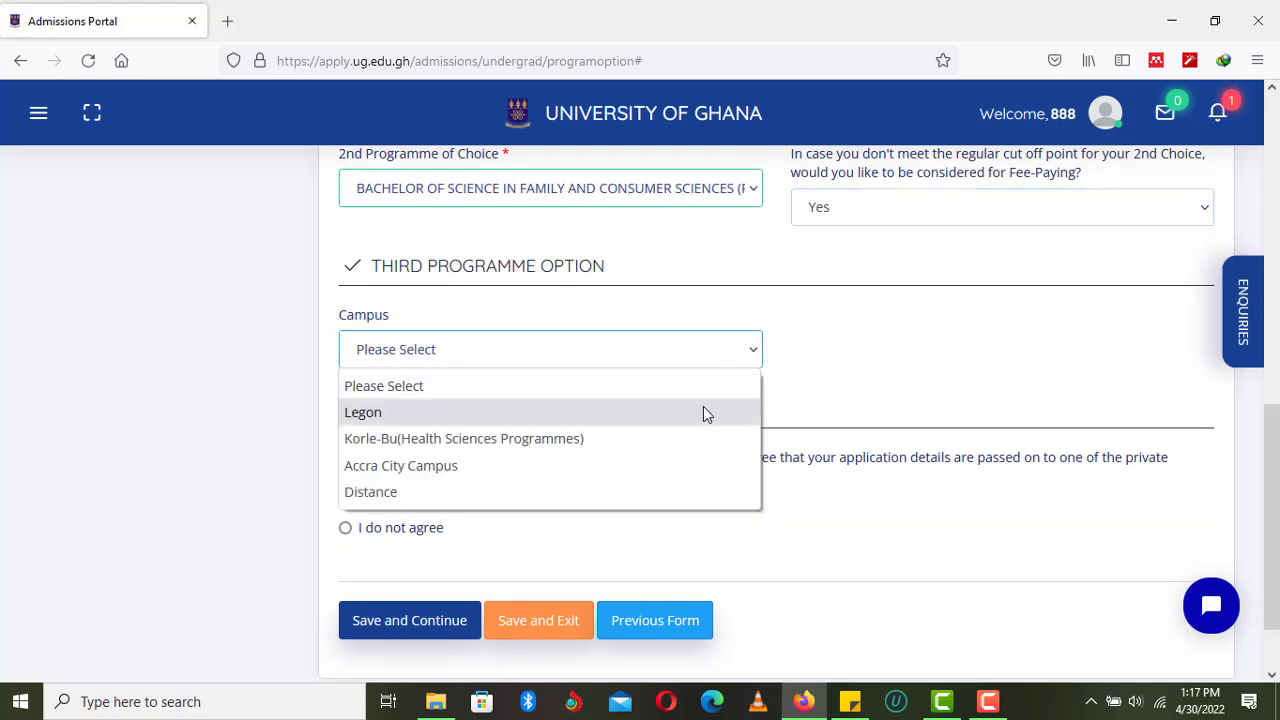
click(703, 412)
click(686, 355)
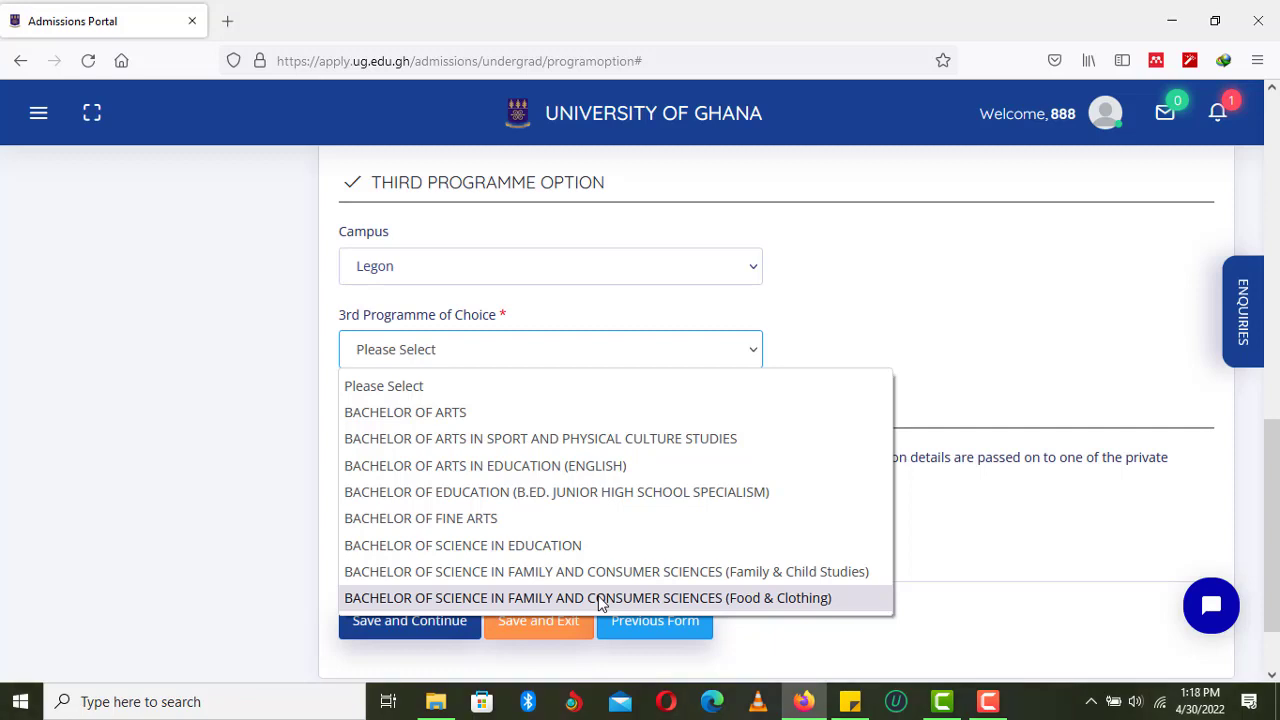
click(876, 352)
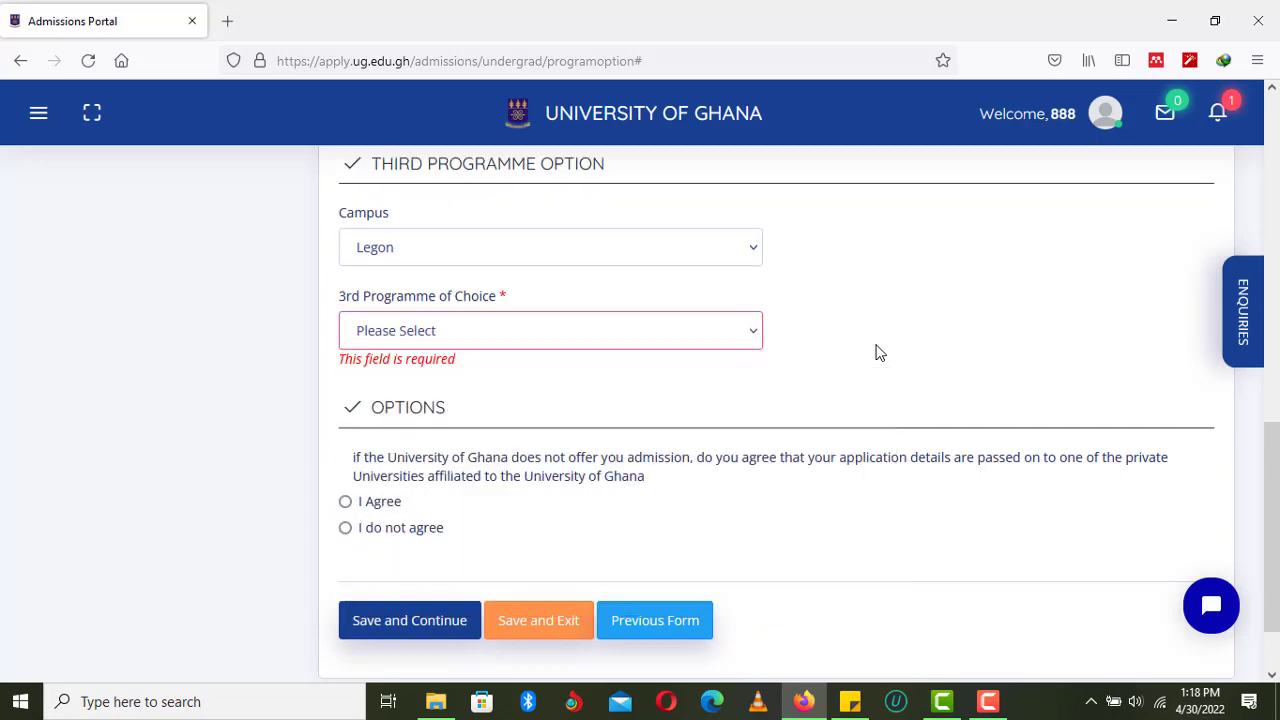
Try Distance as the third option's campus, then change it to Accra City Campus.
drag(1266, 478, 1277, 425)
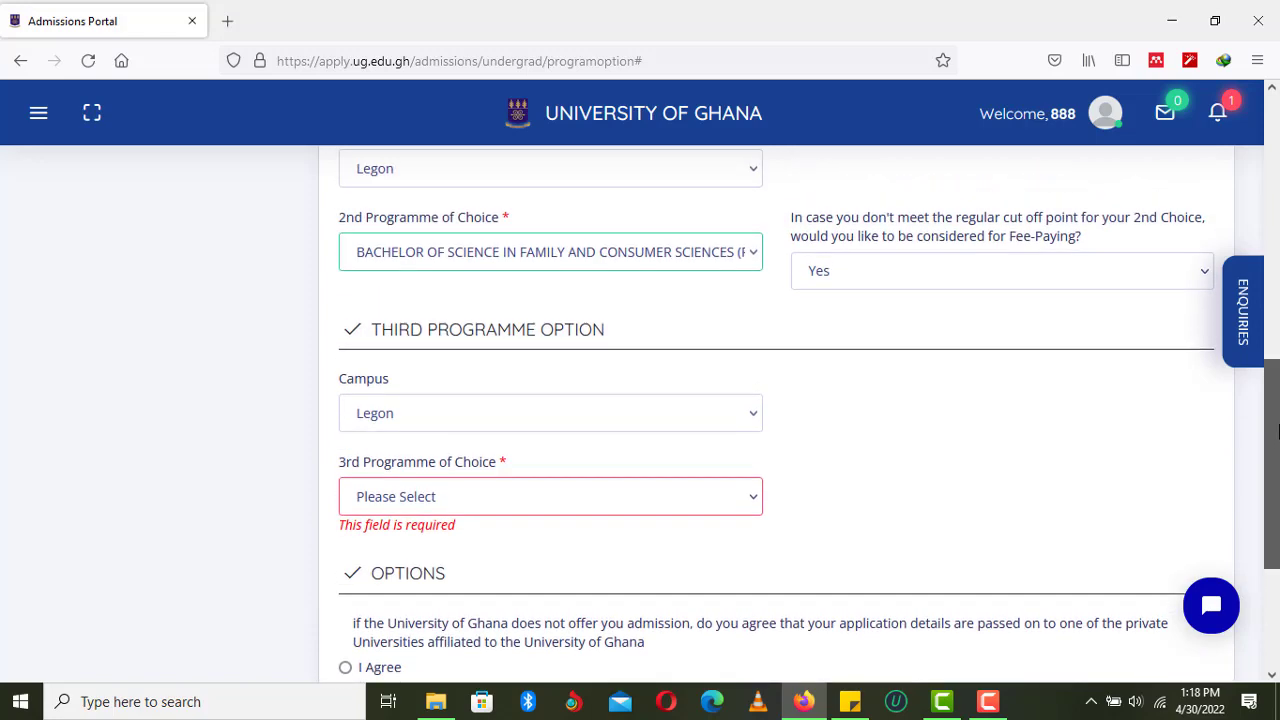
click(540, 418)
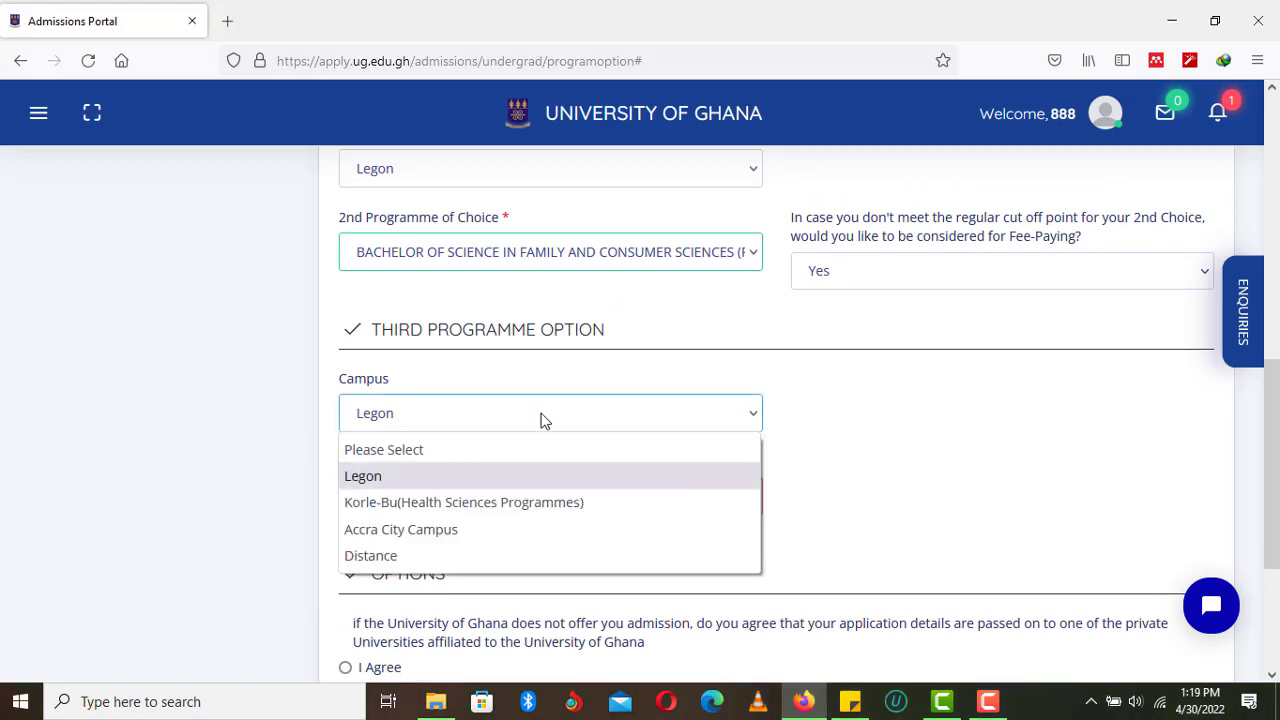
click(486, 554)
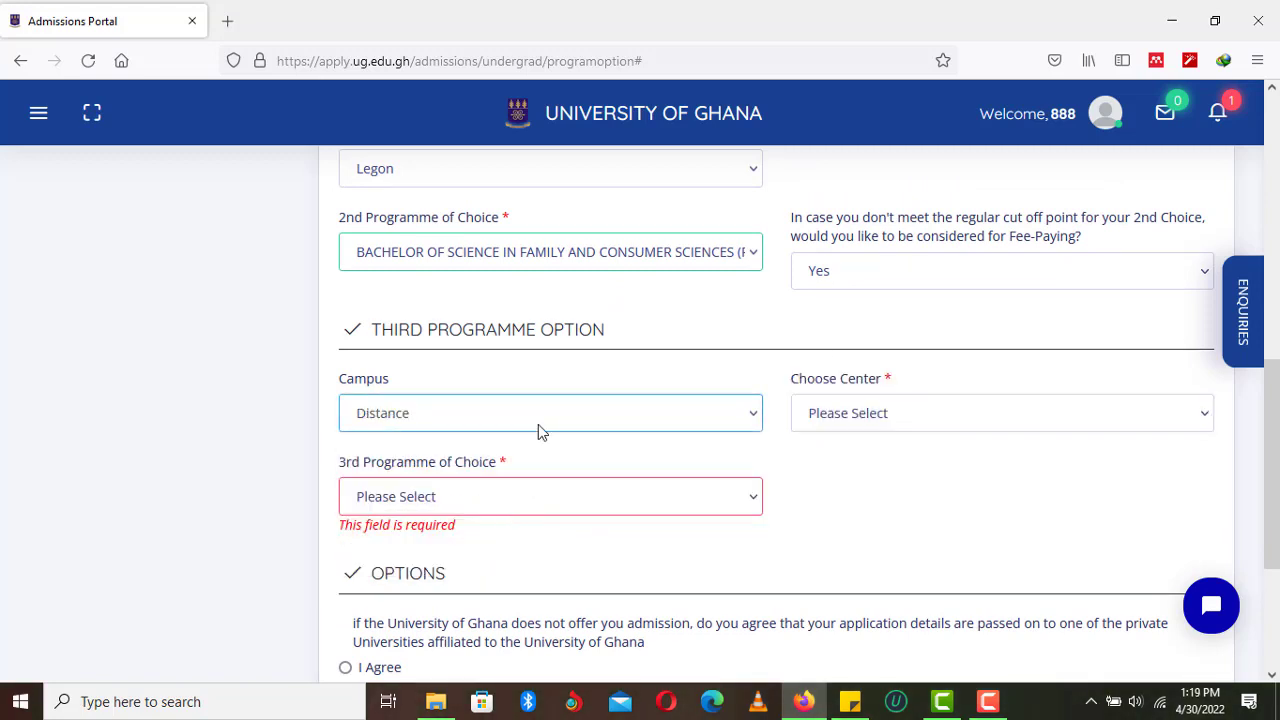
click(538, 424)
click(474, 540)
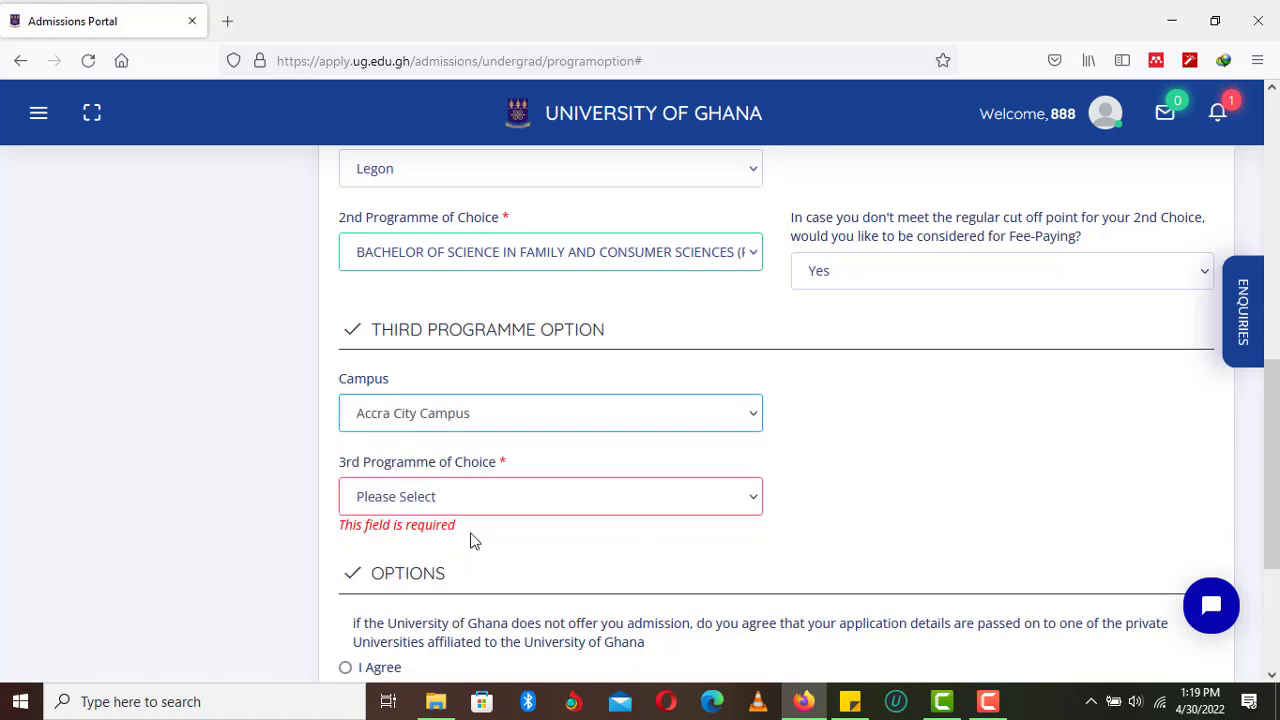
Choose BACHELOR OF SCIENCE IN ADMINISTRATION as the 3rd Programme of Choice and answer No to being considered for Fee-Paying on it.
click(512, 508)
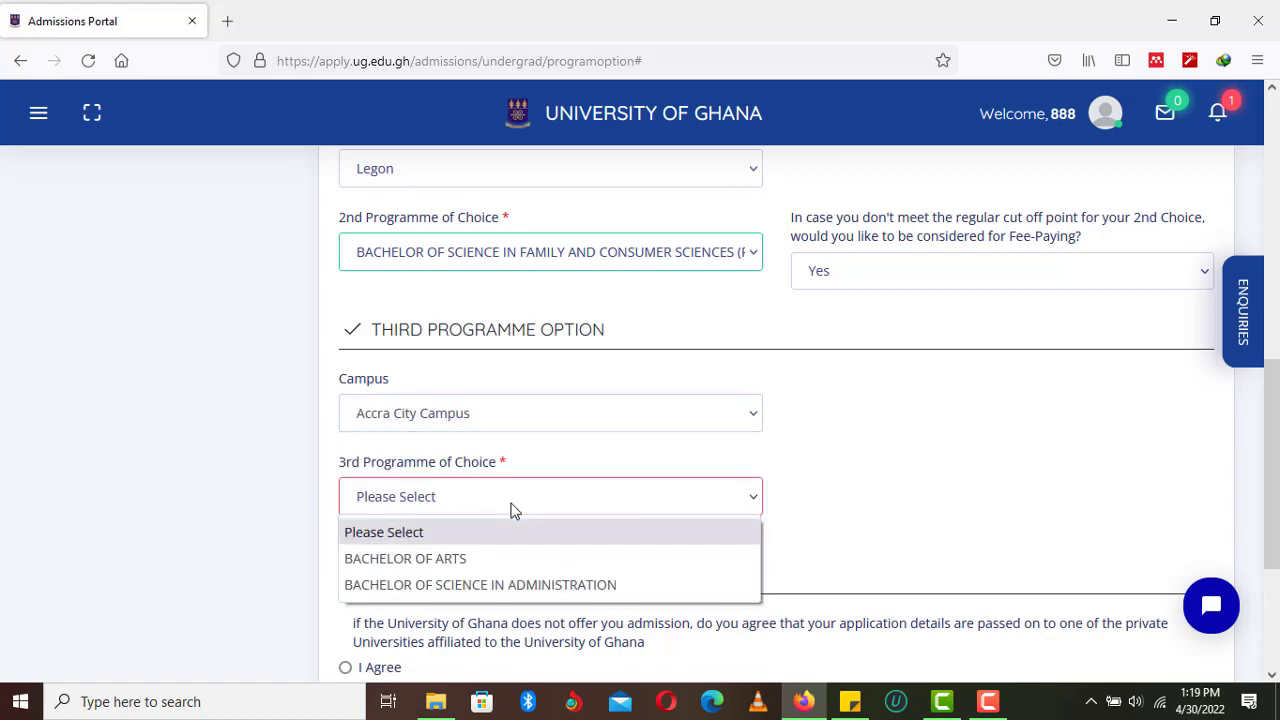
click(484, 585)
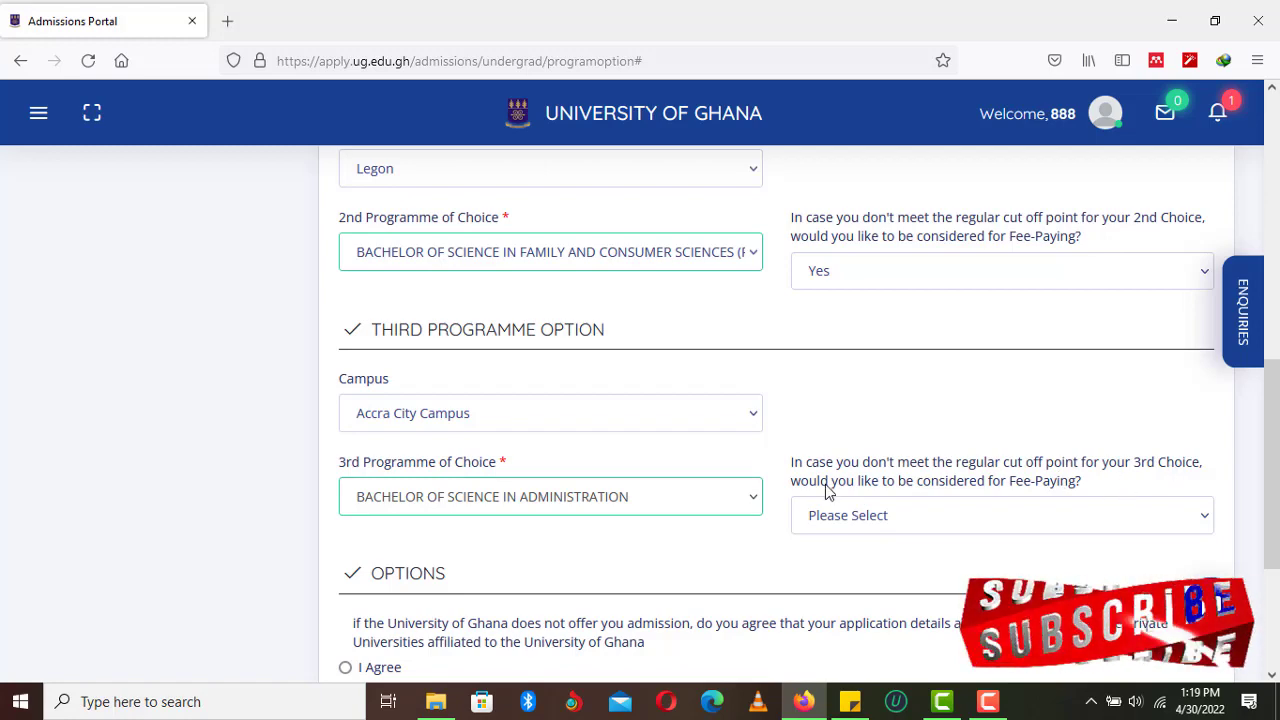
click(884, 520)
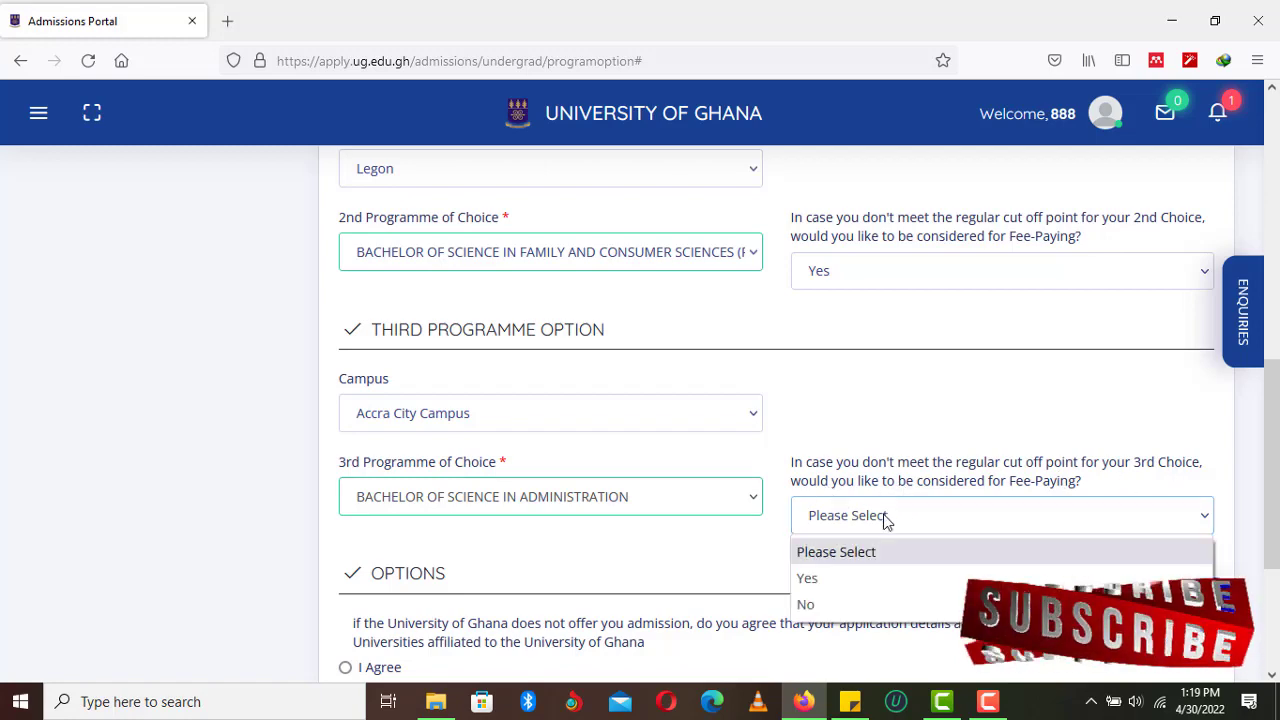
click(836, 602)
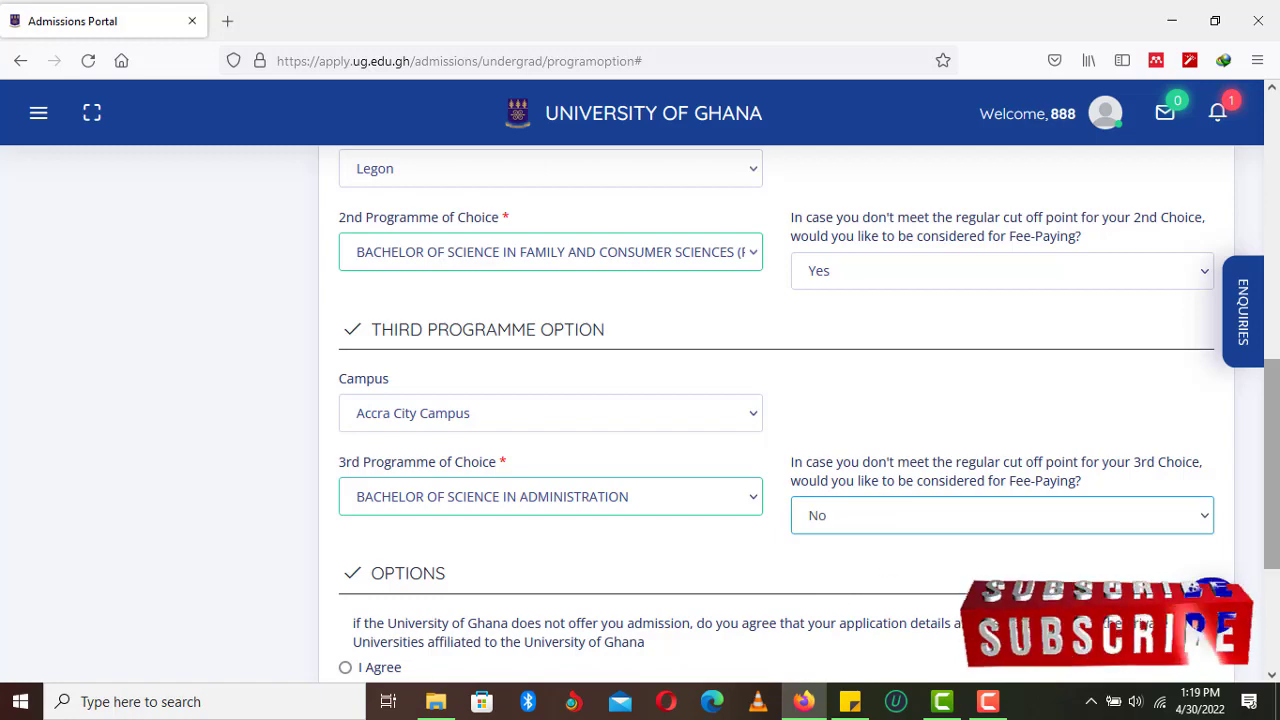
Agree to having the application details passed on to an affiliated private university if admission is not offered.
drag(1277, 442, 1277, 542)
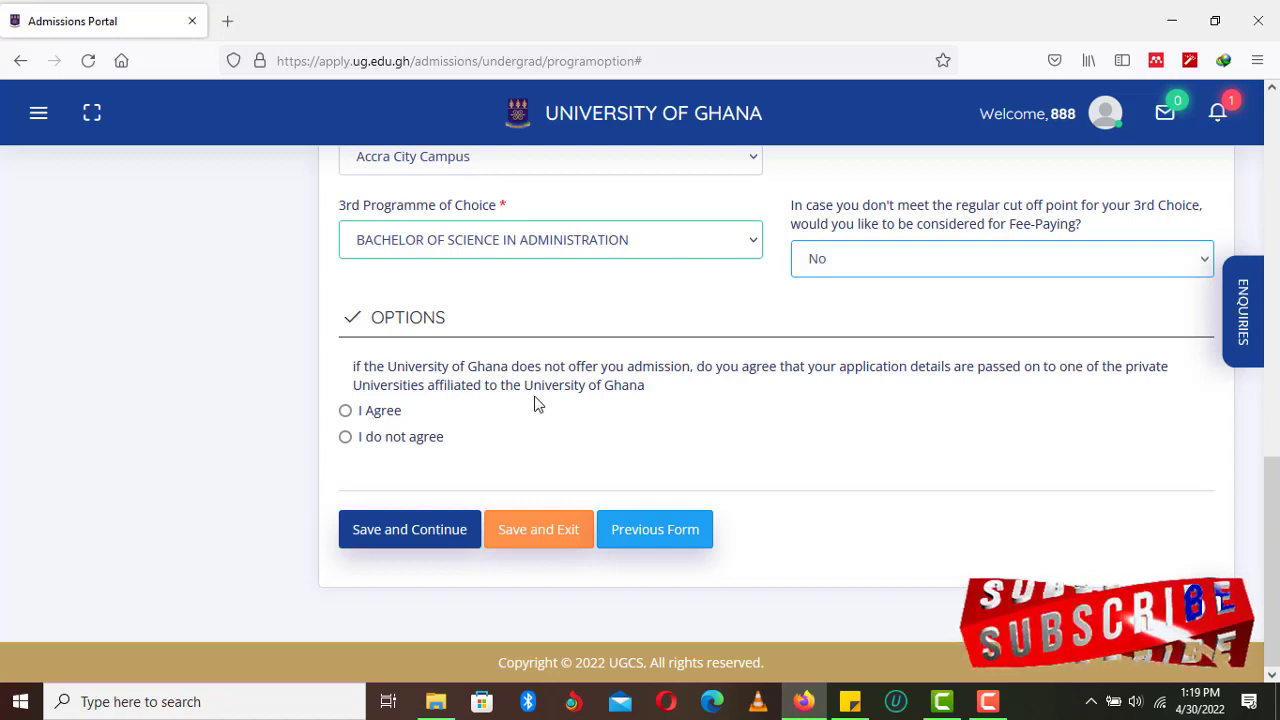
click(345, 412)
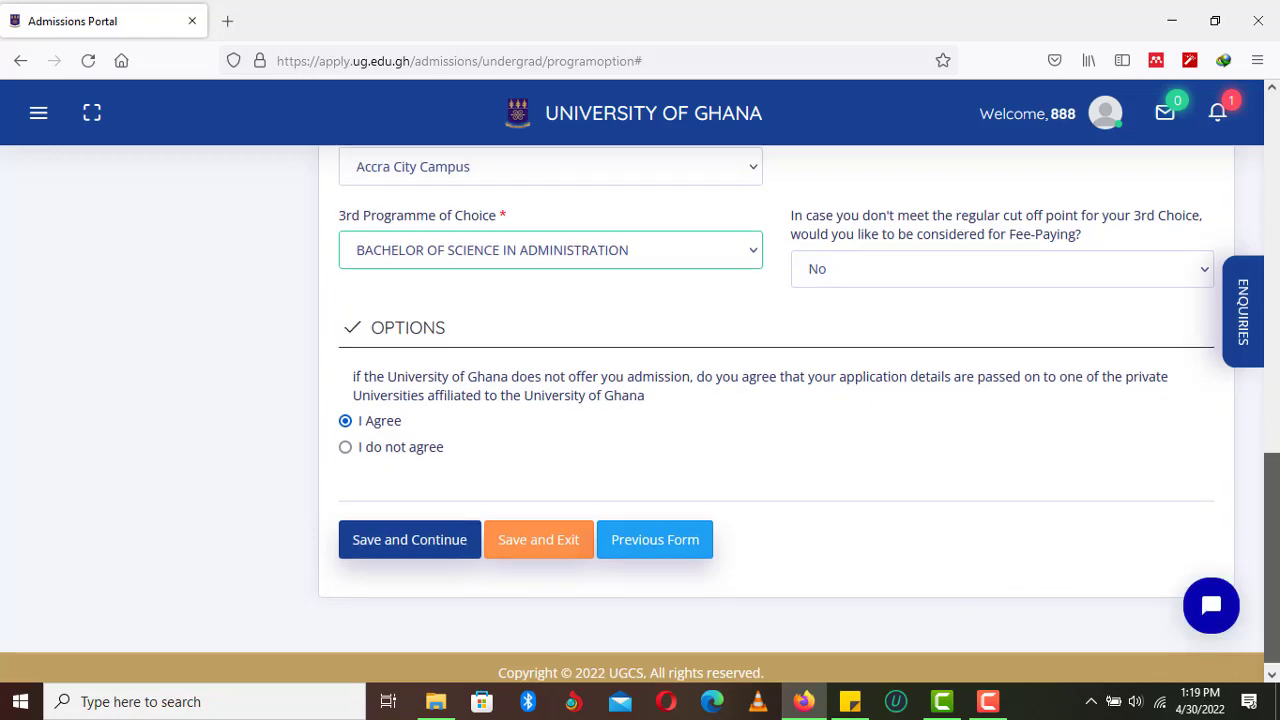
Review the completed Programme Option form from the SHS programme and electives through the three programme choices to the final options, changing nothing.
scroll(1278, 433, up, 8)
mouse_move(1275, 258)
mouse_down()
mouse_move(1275, 270)
mouse_move(1275, 252)
mouse_up()
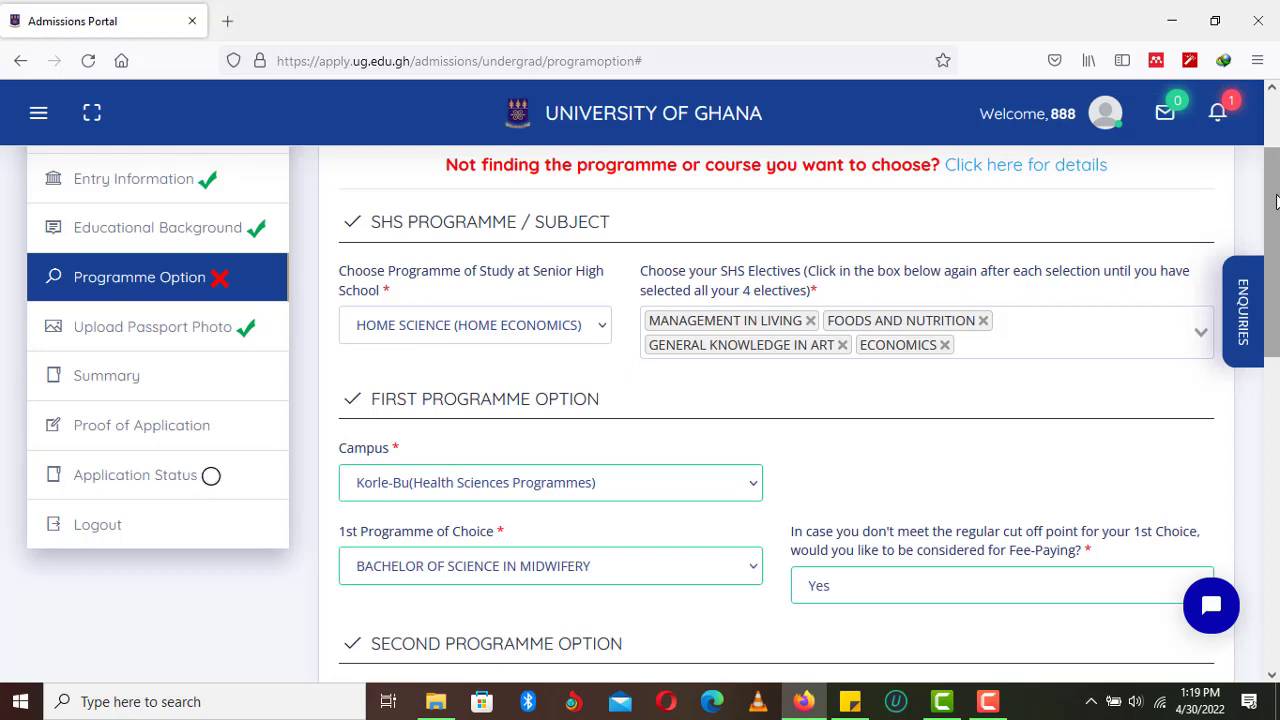
scroll(1278, 178, up, 1)
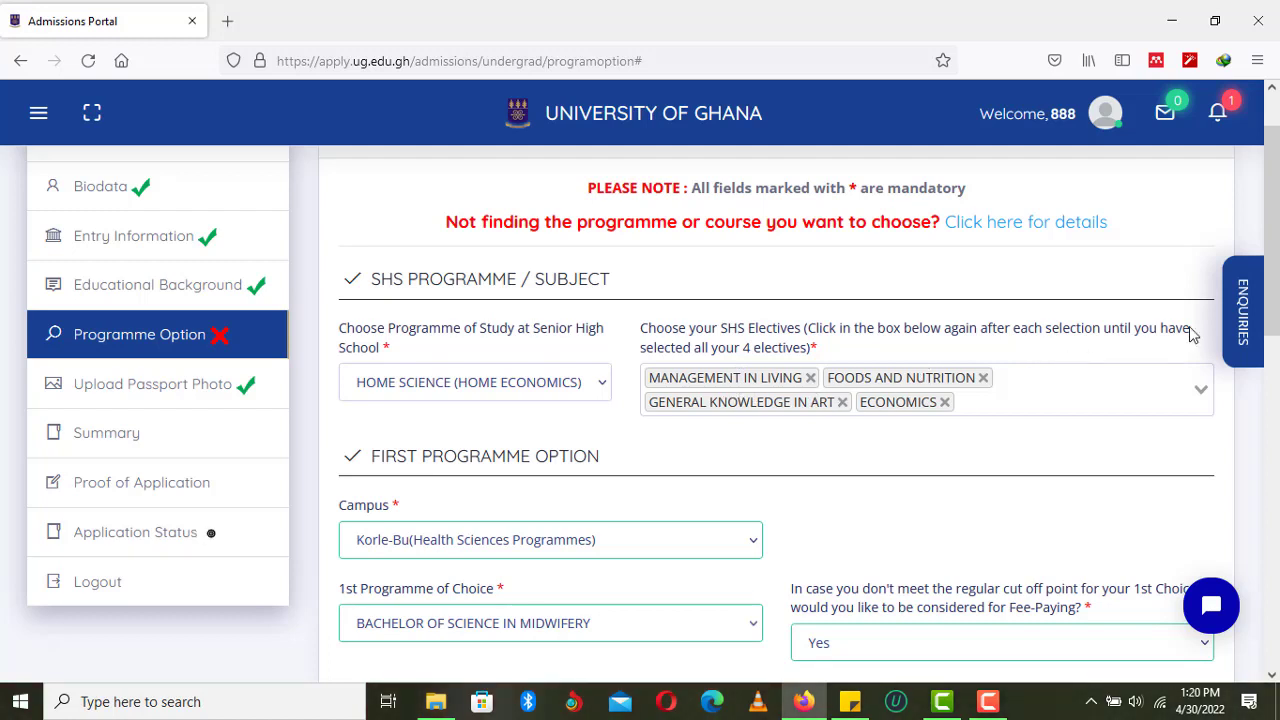
drag(1276, 303, 1278, 383)
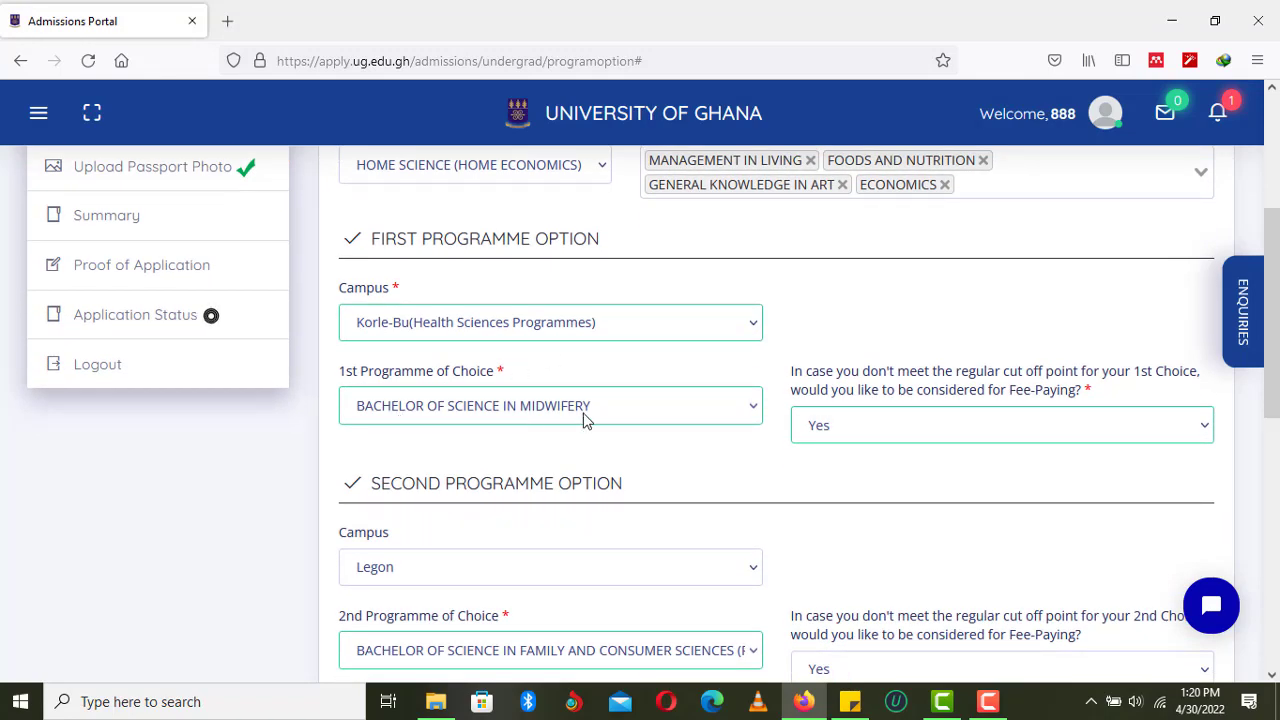
click(889, 434)
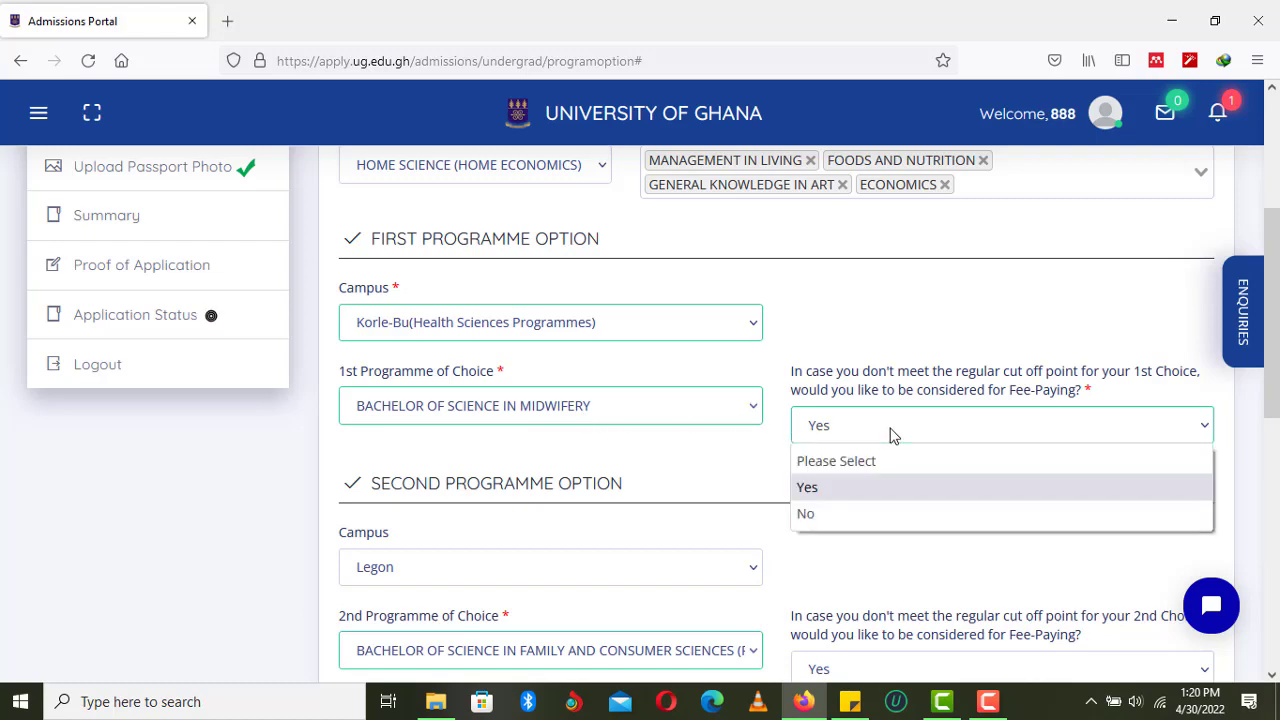
click(889, 434)
scroll(1277, 350, down, 3)
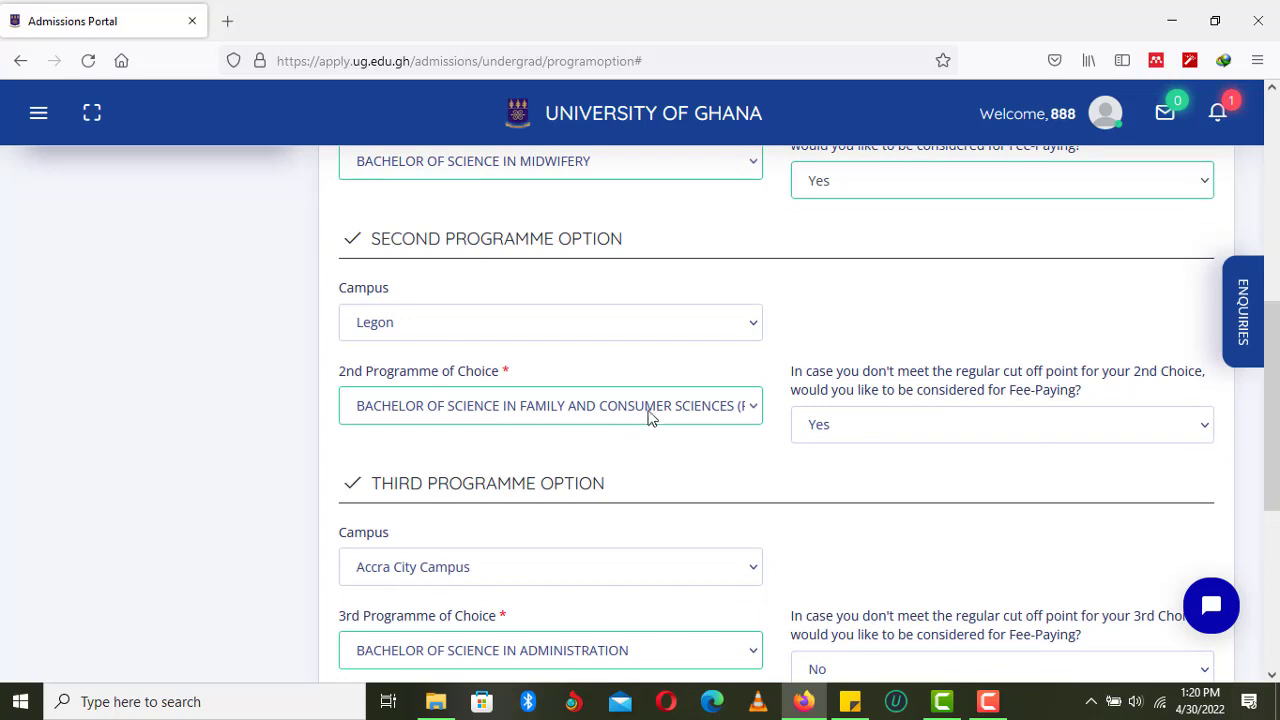
click(733, 420)
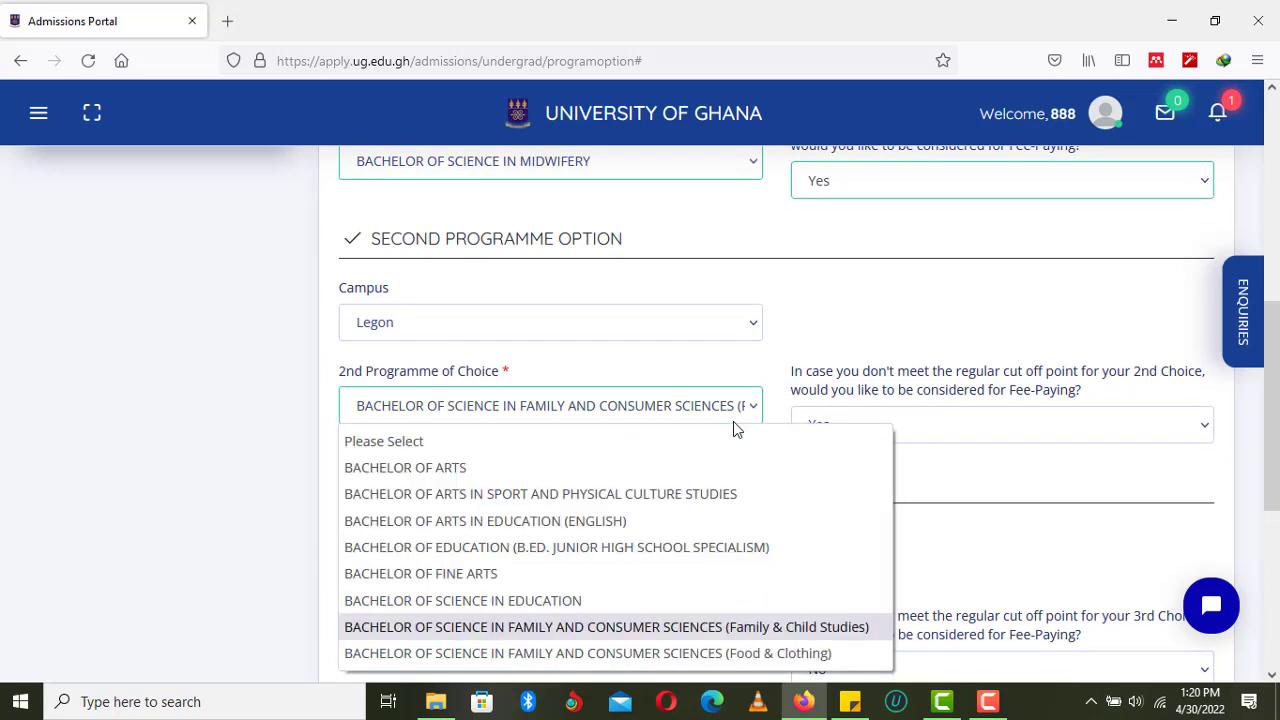
click(733, 421)
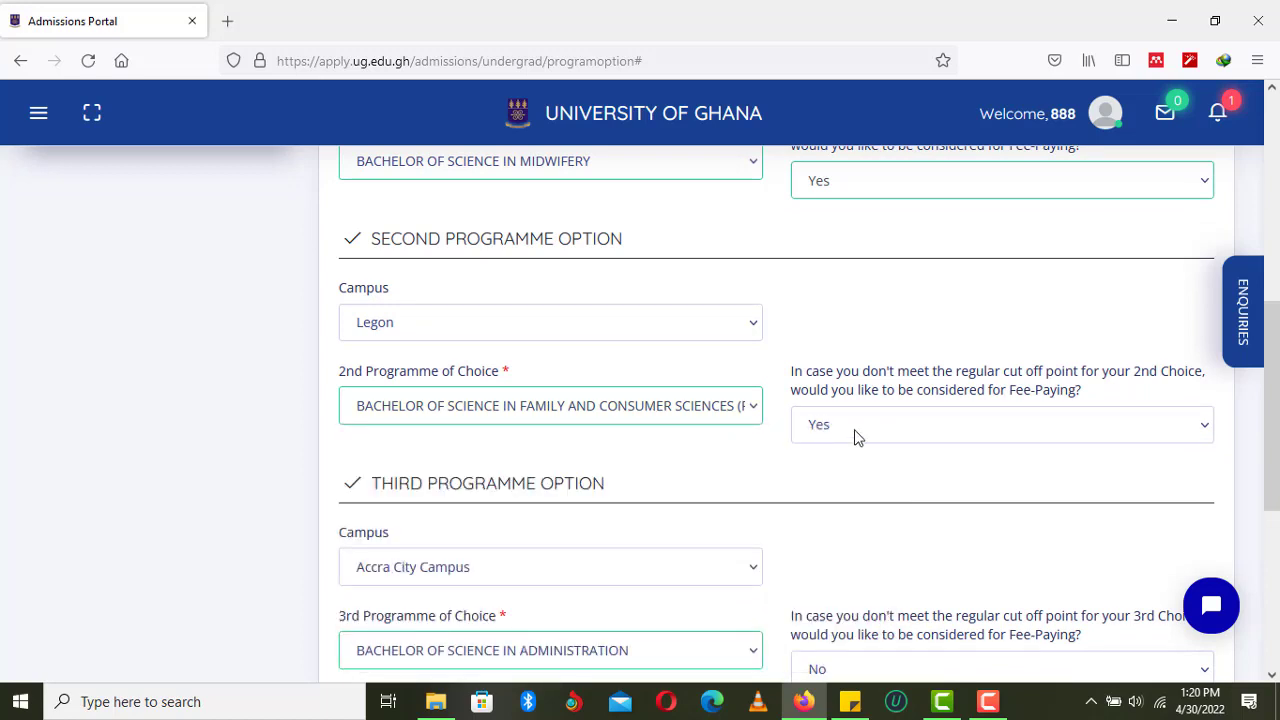
drag(1272, 449, 1276, 547)
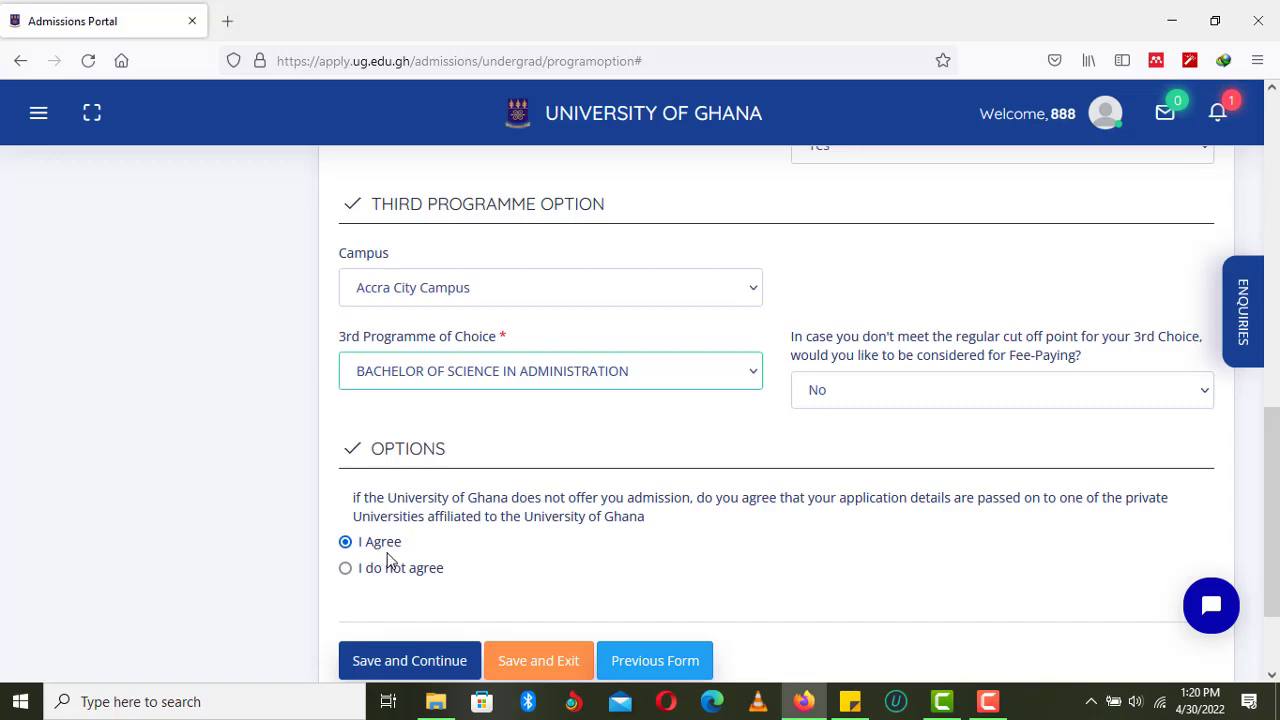
drag(1272, 512, 1272, 563)
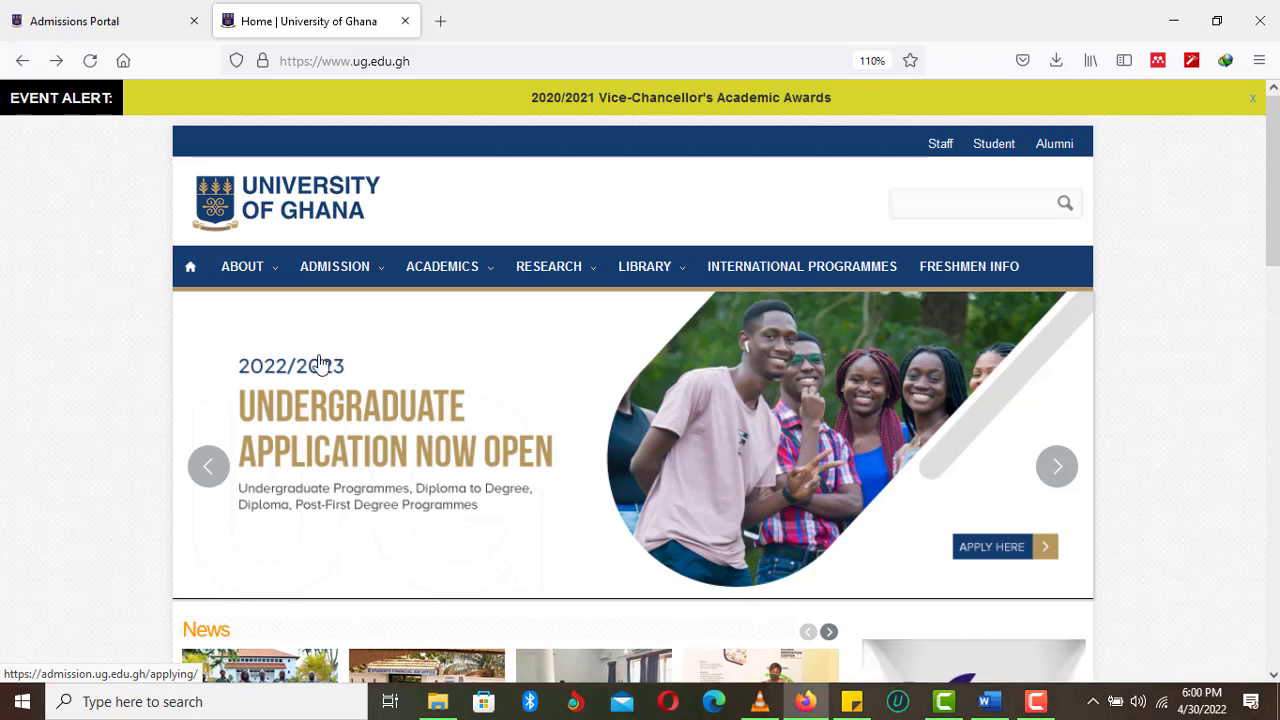
On the University of Ghana website, open the Undergraduate admissions overview and look through its list of topics.
mouse_move(346, 278)
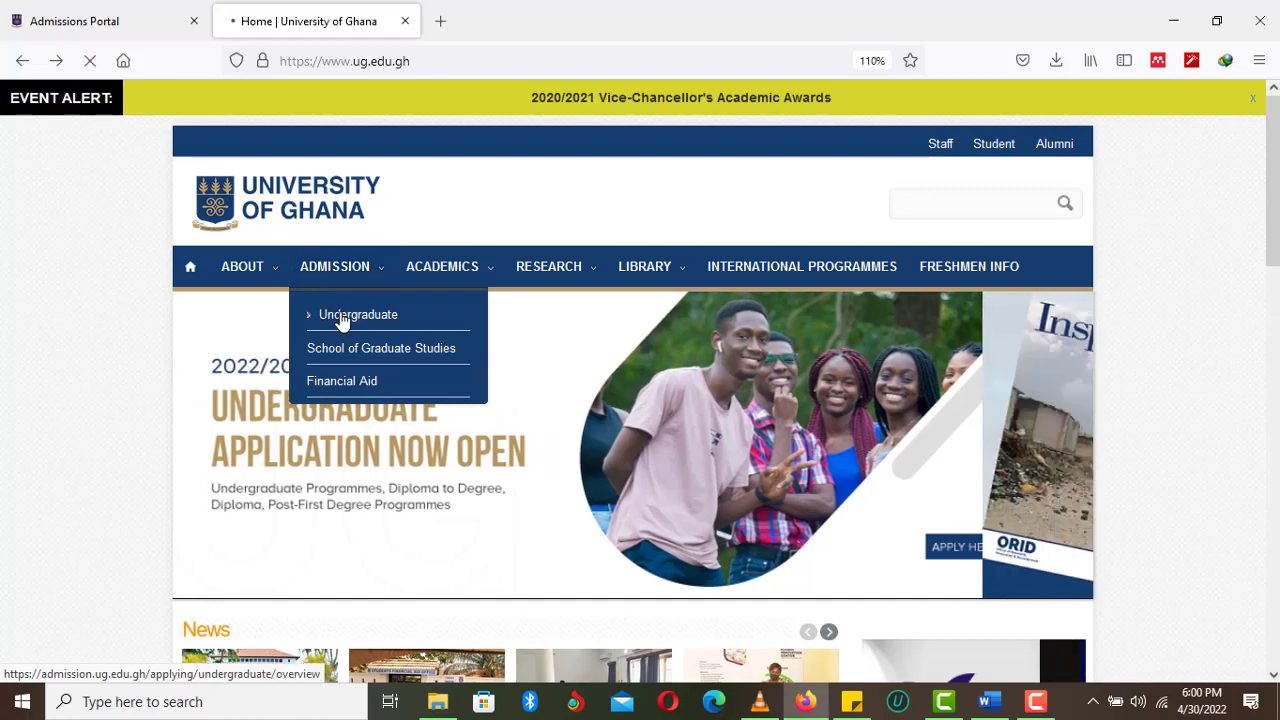
click(341, 316)
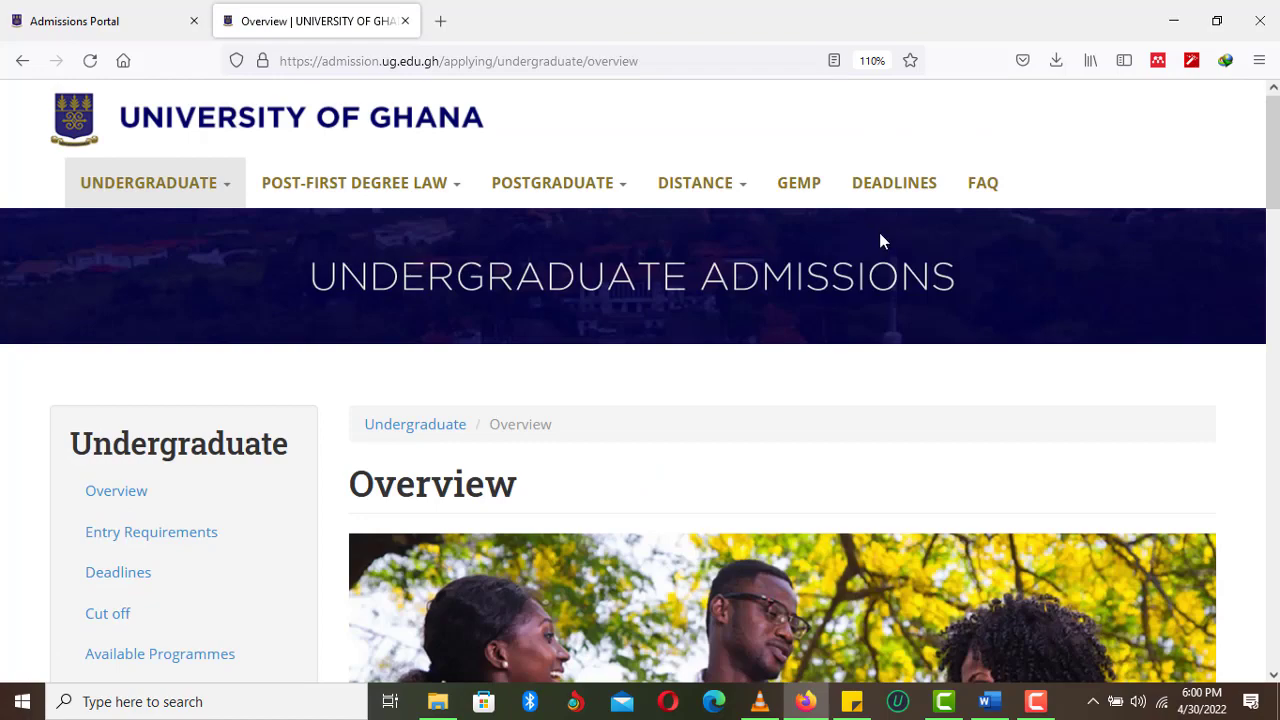
scroll(1273, 160, down, 3)
mouse_move(1273, 208)
mouse_down()
mouse_move(1273, 258)
mouse_move(1273, 232)
mouse_up()
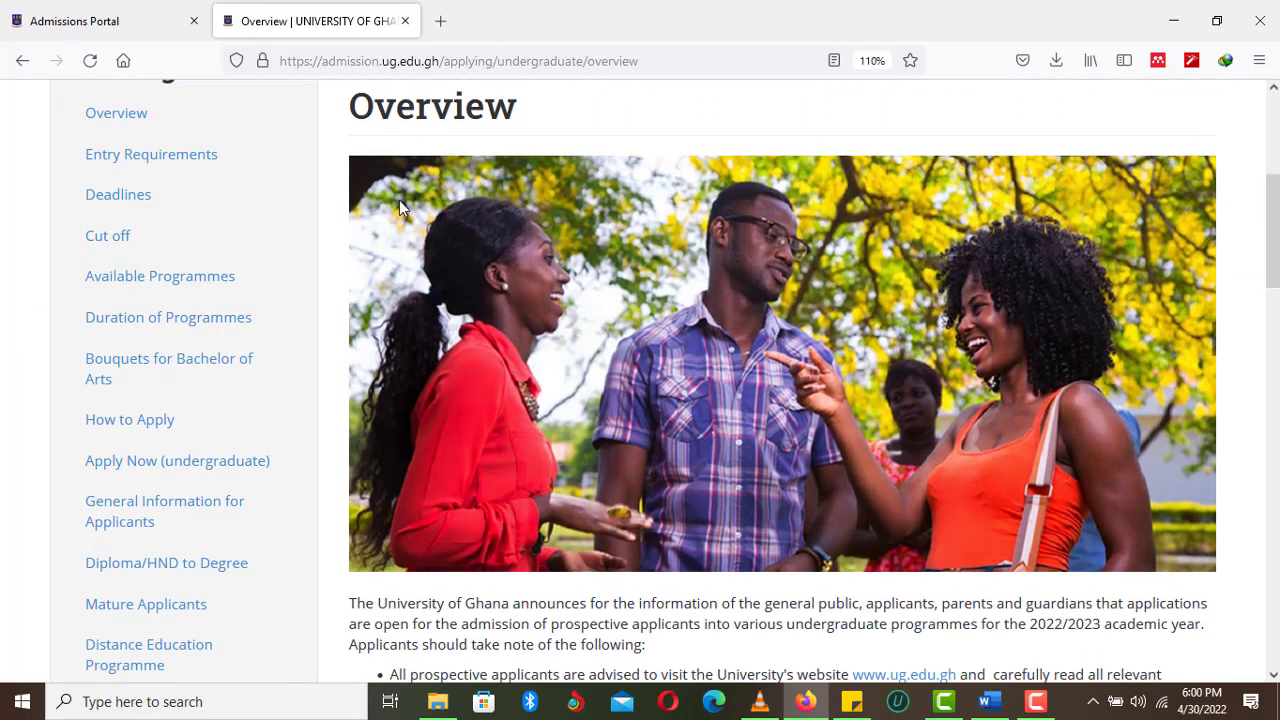
Open the undergraduate Entry Requirements and go to the 2022/2023 Ghana WASSCE Minimum Entry Requirements.
click(205, 174)
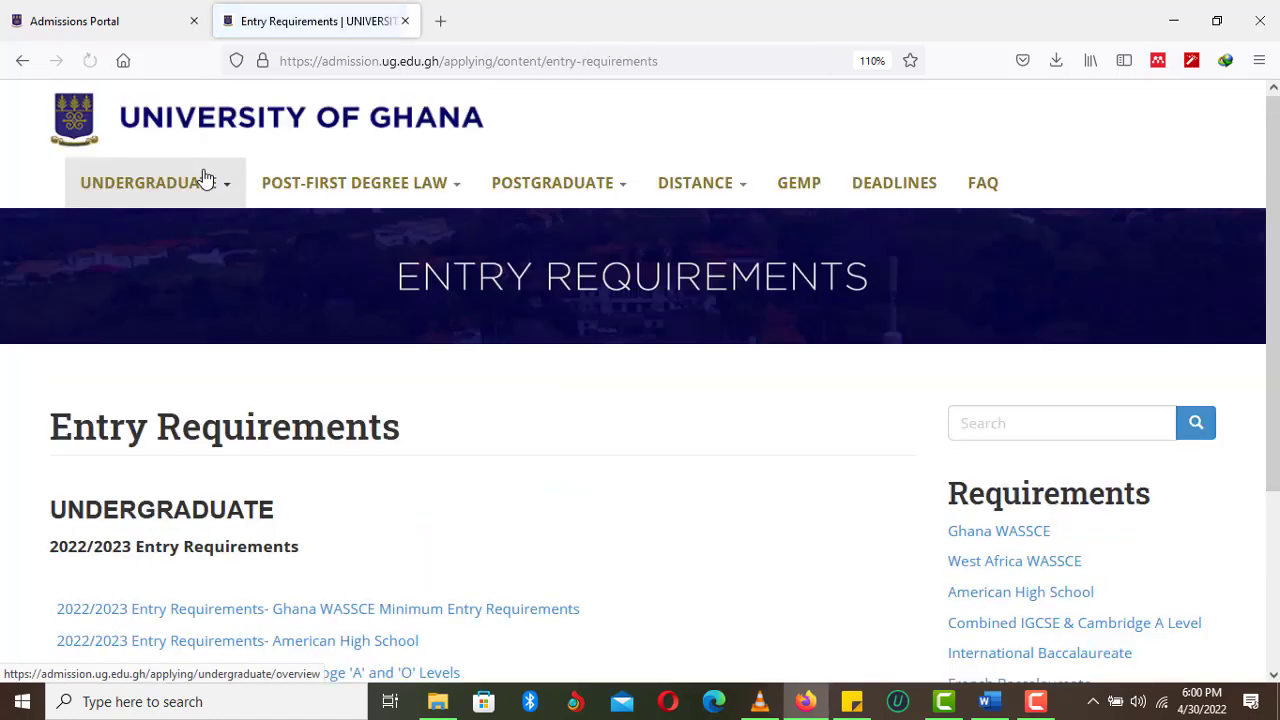
drag(1273, 290, 1273, 298)
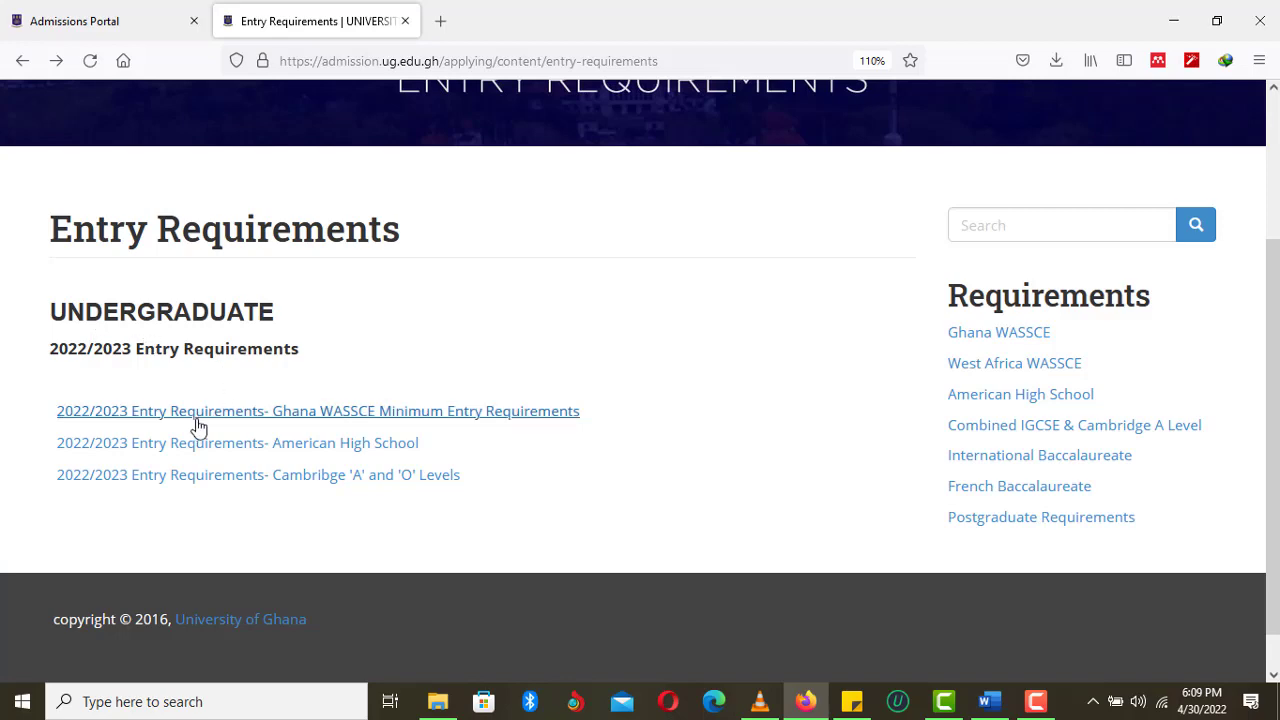
click(271, 425)
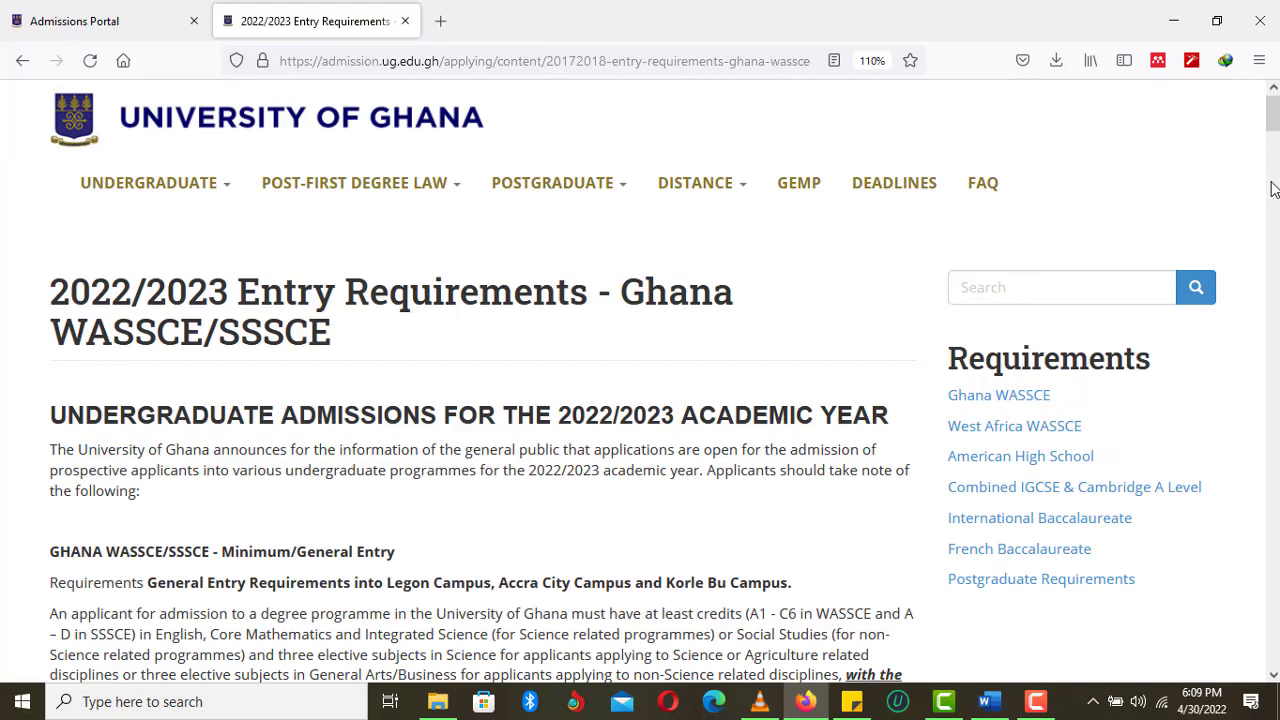
Read through the Ghana WASSCE/SSSCE entry requirements, checking the general requirements and the core and elective subjects for each college's programmes.
scroll(640, 380, down, 5)
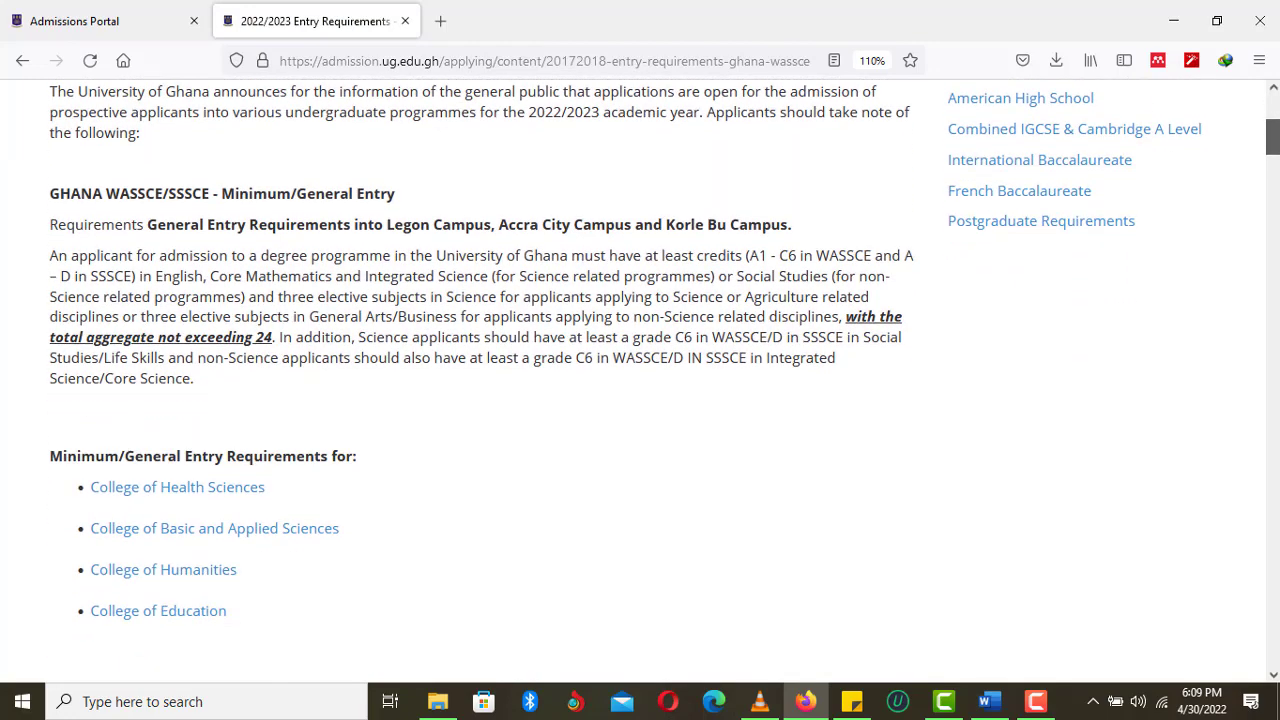
scroll(640, 380, down, 4)
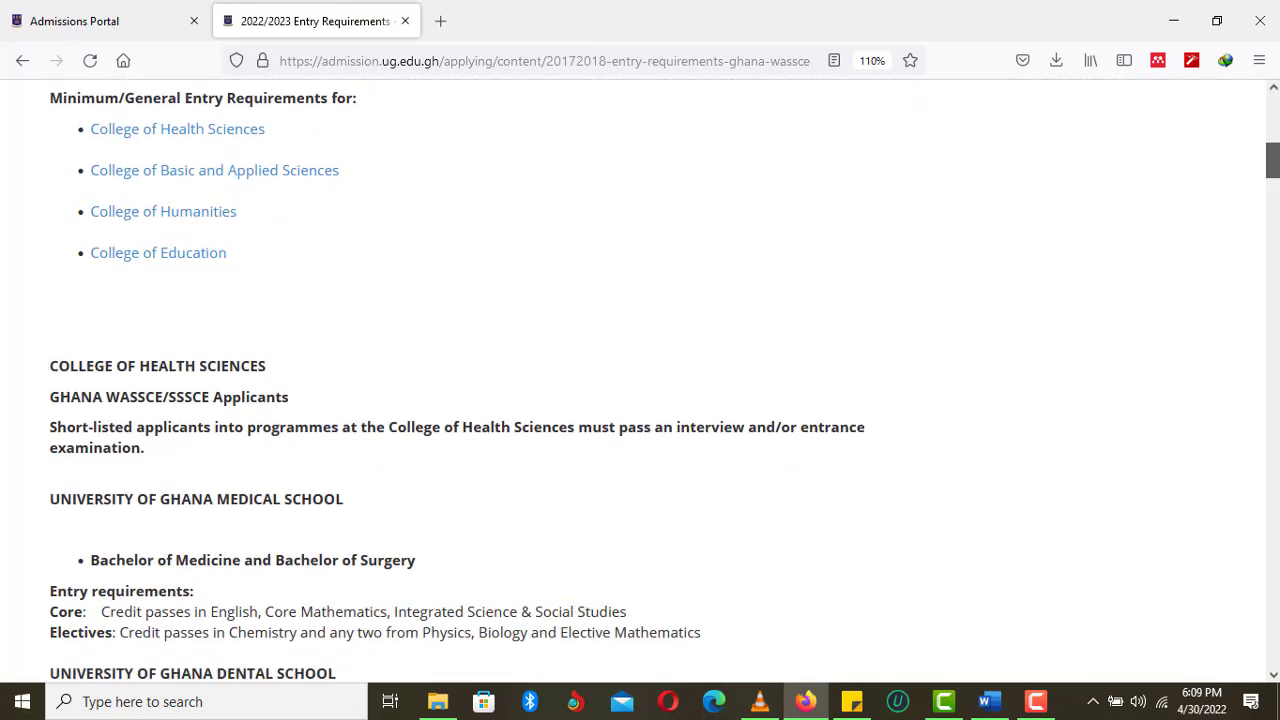
scroll(640, 380, down, 2)
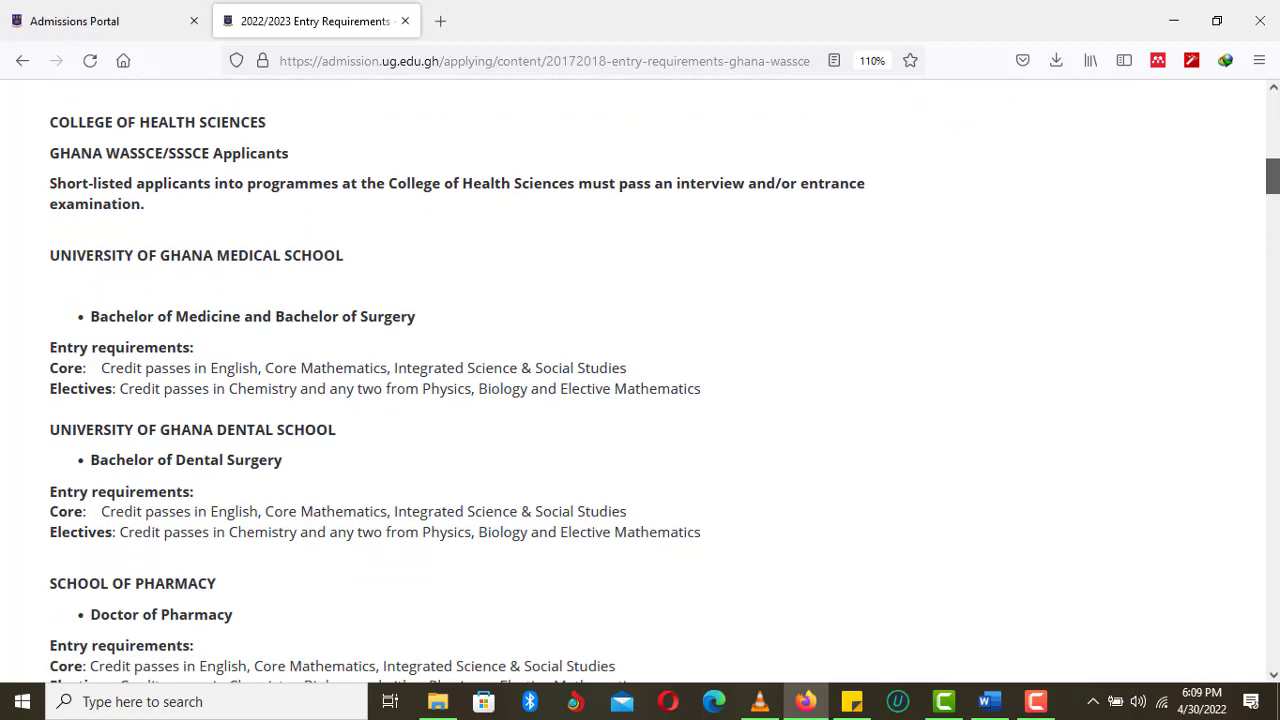
scroll(640, 380, down, 1)
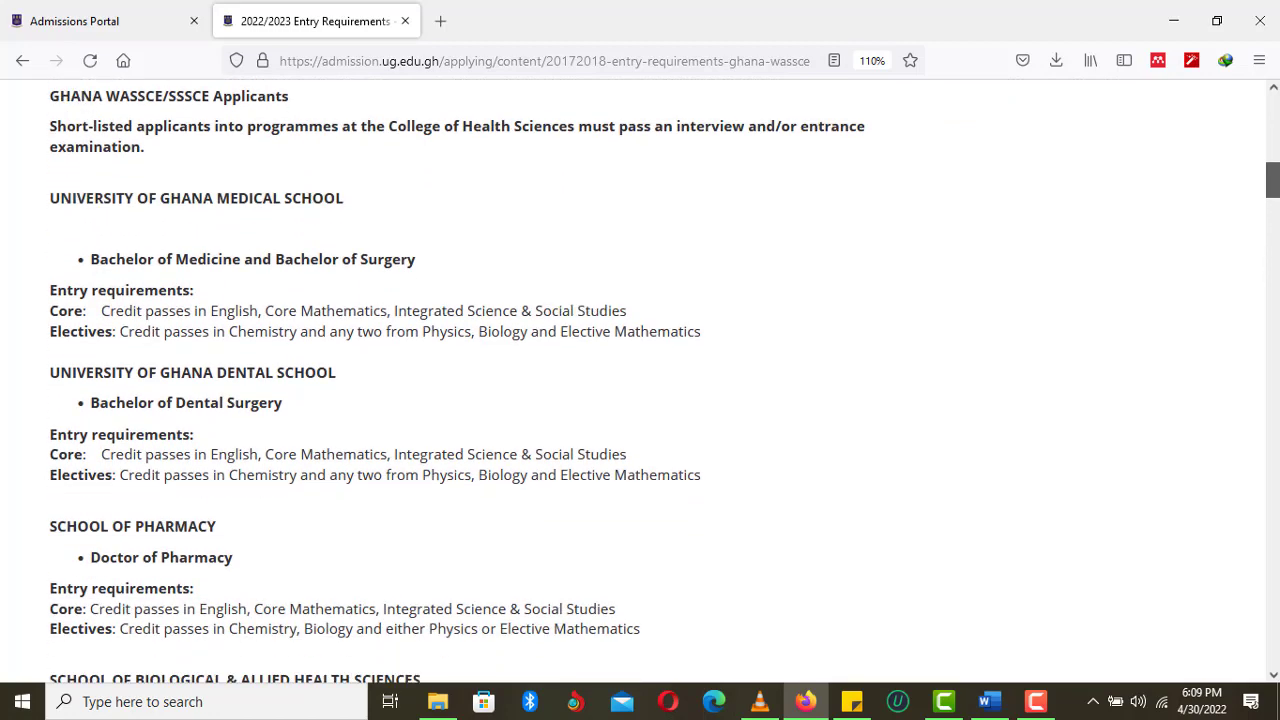
scroll(640, 380, down, 1)
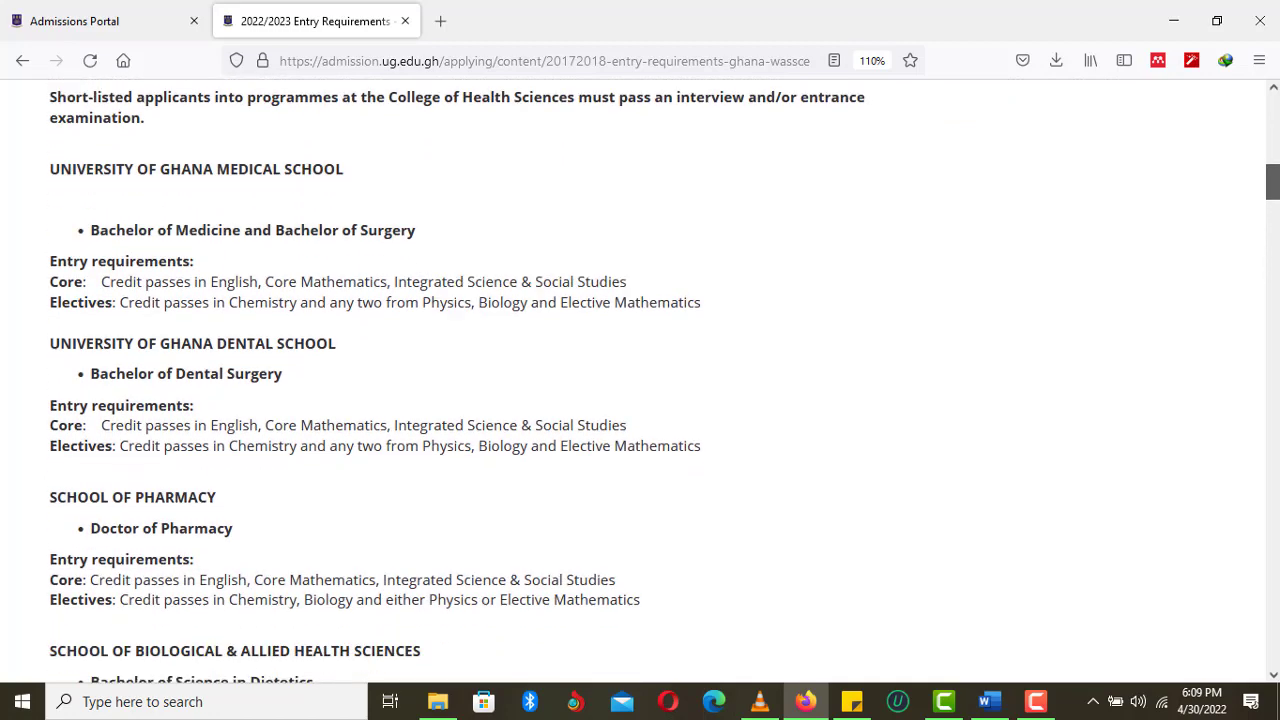
scroll(640, 380, down, 4)
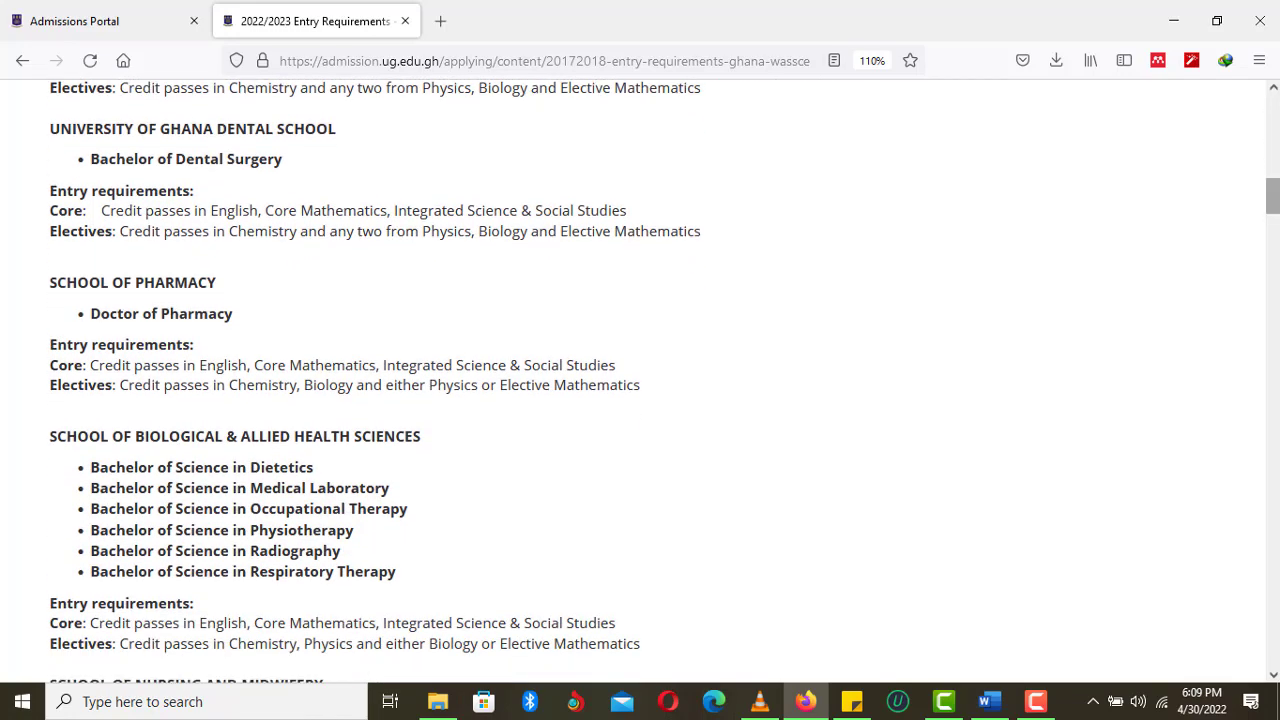
scroll(640, 380, down, 2)
scroll(640, 380, down, 4)
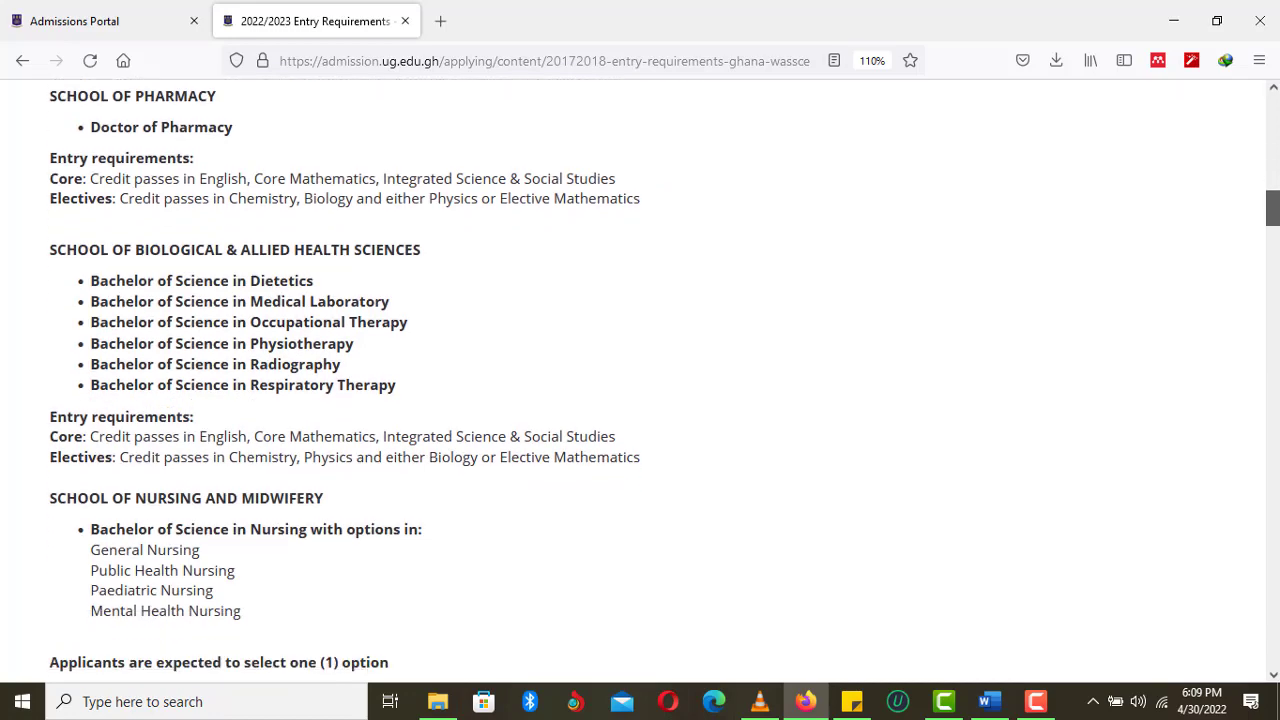
scroll(640, 380, down, 8)
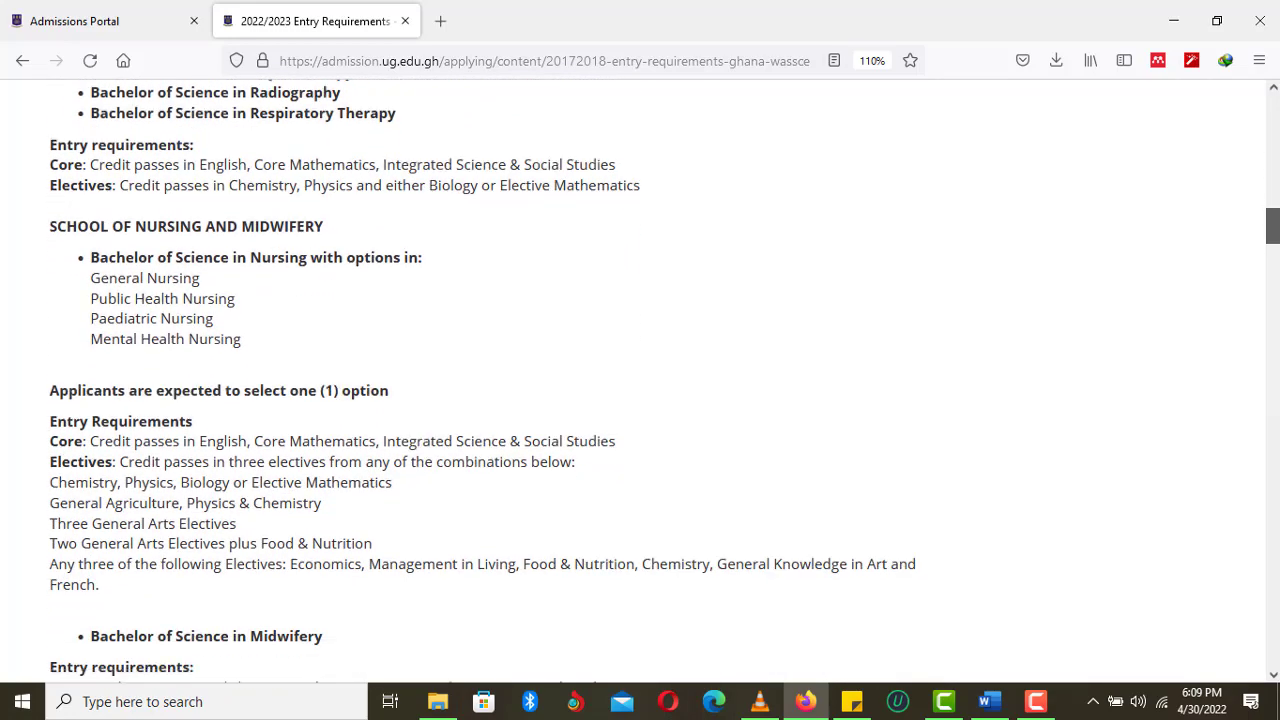
scroll(640, 380, down, 3)
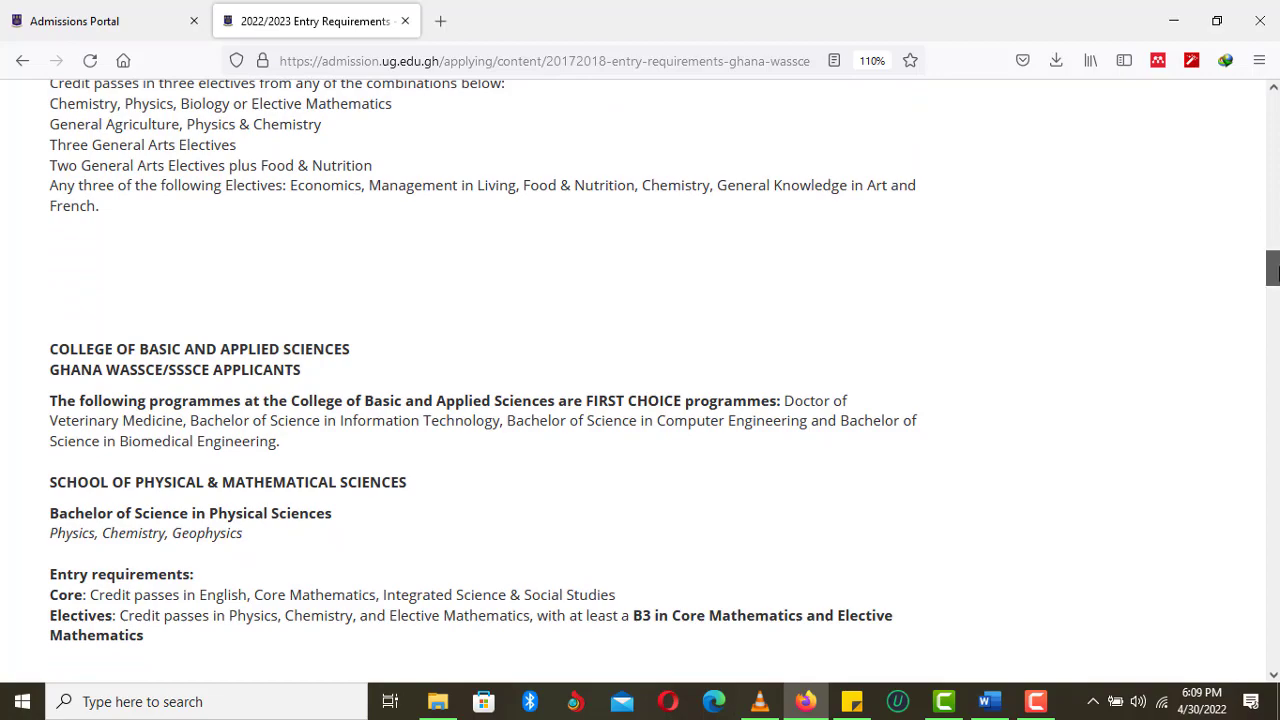
scroll(1275, 283, down, 3)
drag(1275, 283, 1276, 650)
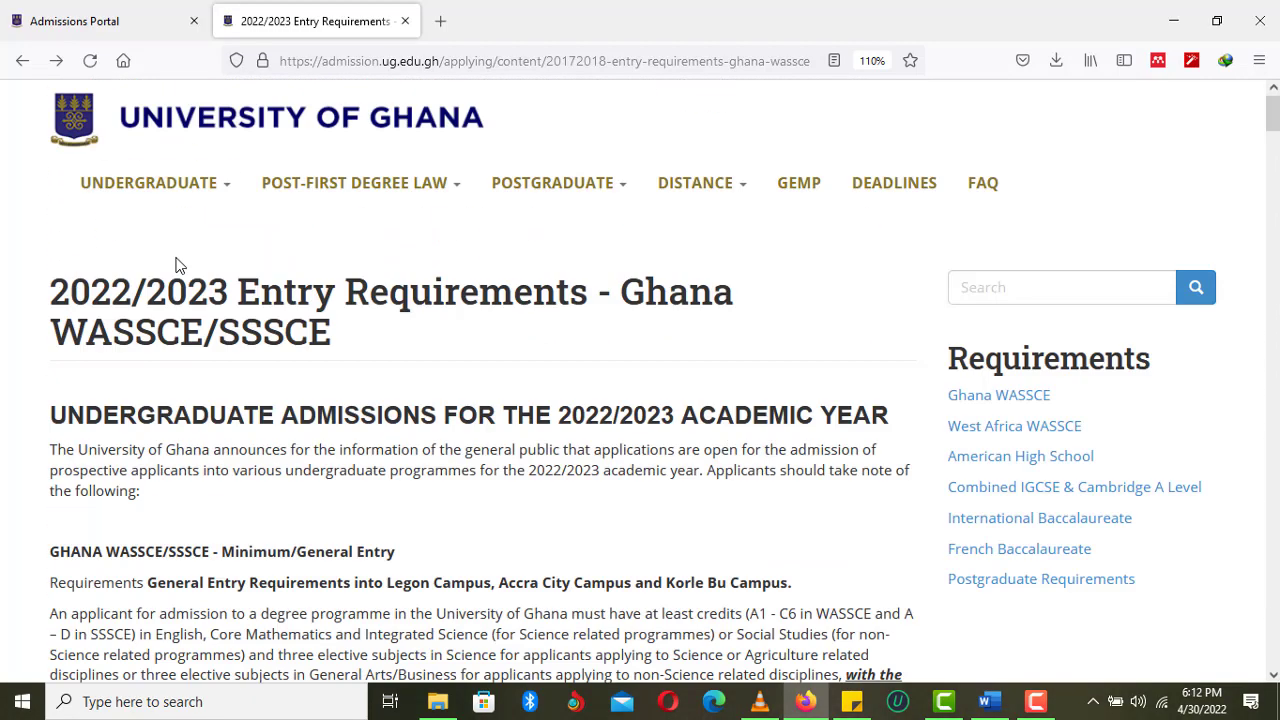
Open the undergraduate Cut-off Points and read through the 2021/2022 cut-off points and subject grade requirements for each college's programmes.
mouse_move(191, 195)
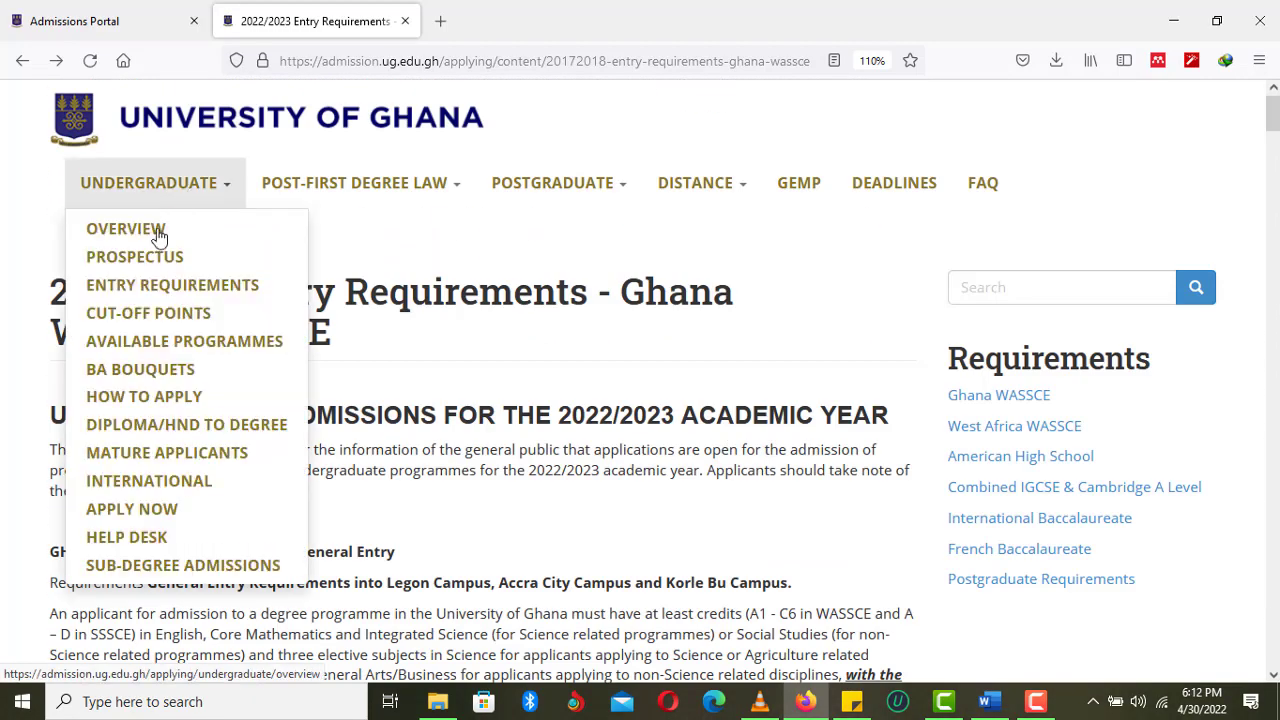
click(137, 316)
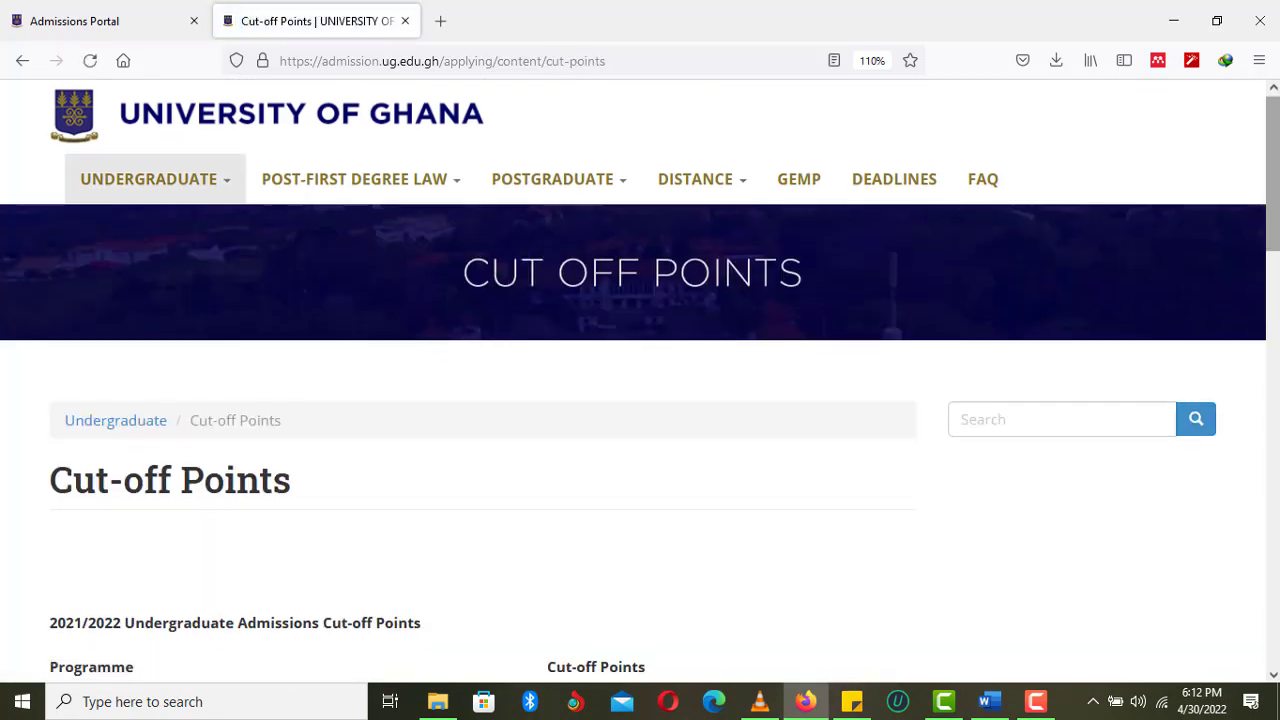
scroll(640, 400, down, 4)
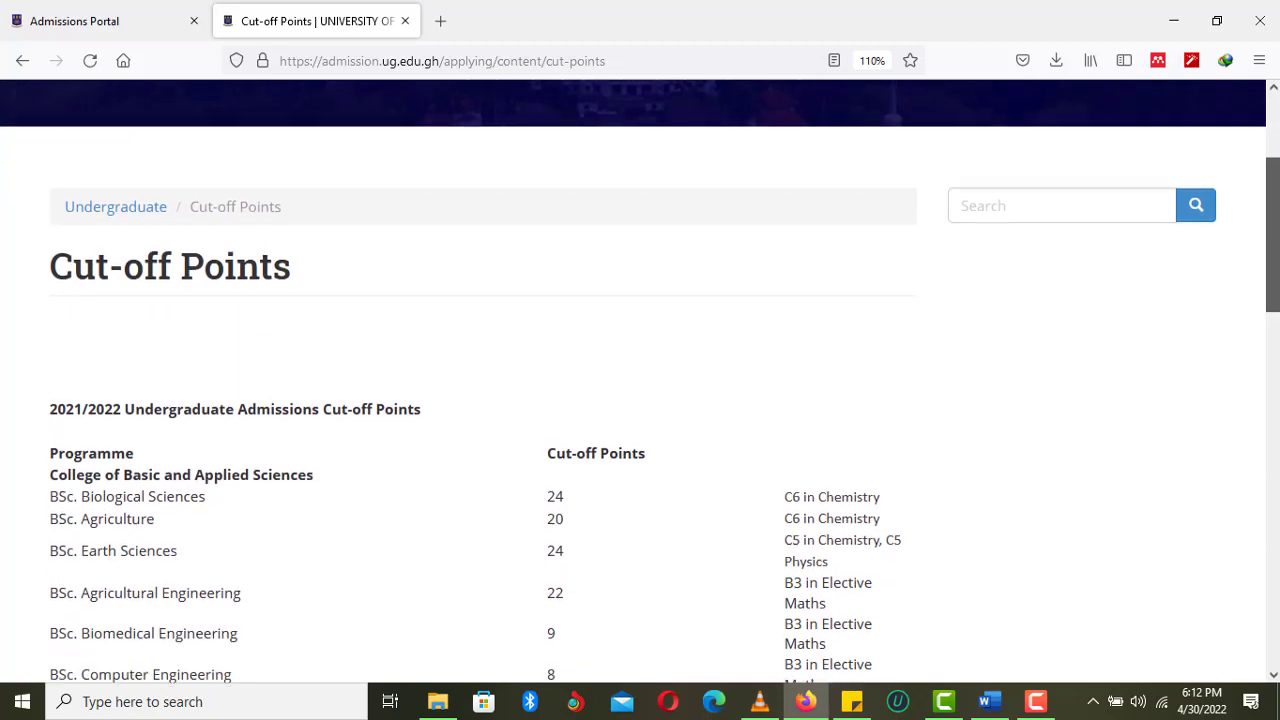
scroll(640, 400, down, 1)
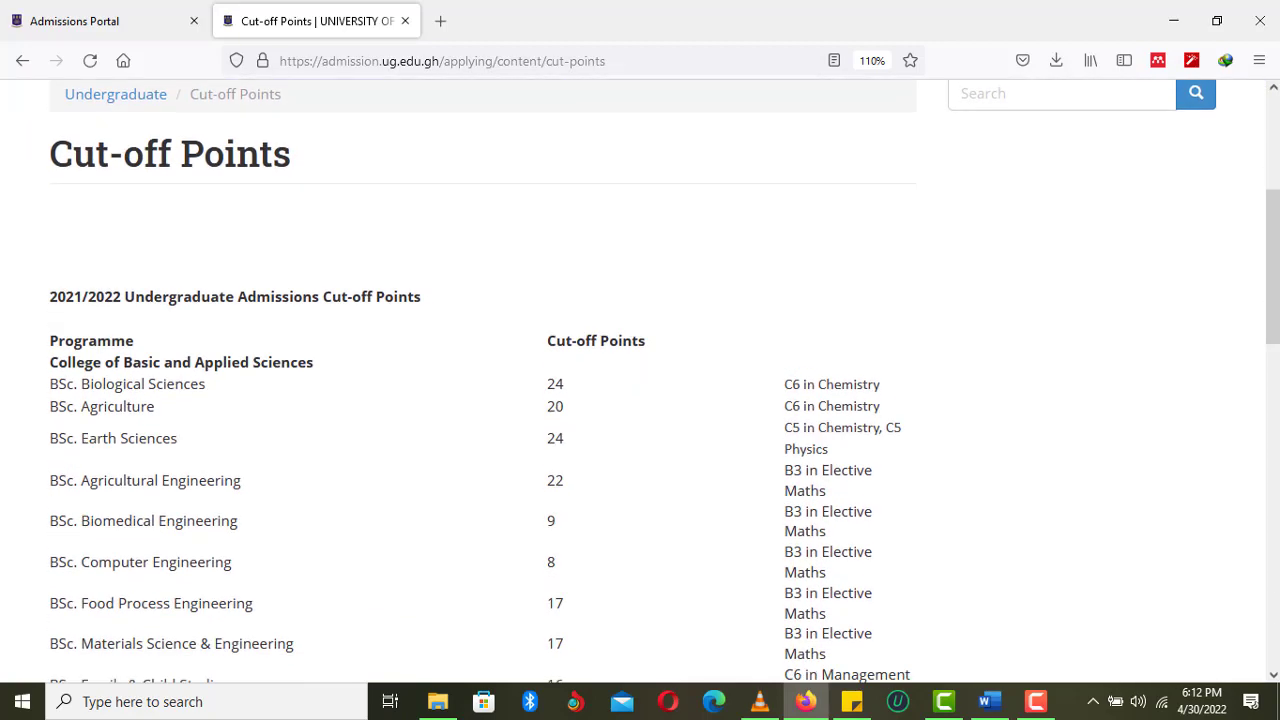
scroll(640, 400, down, 4)
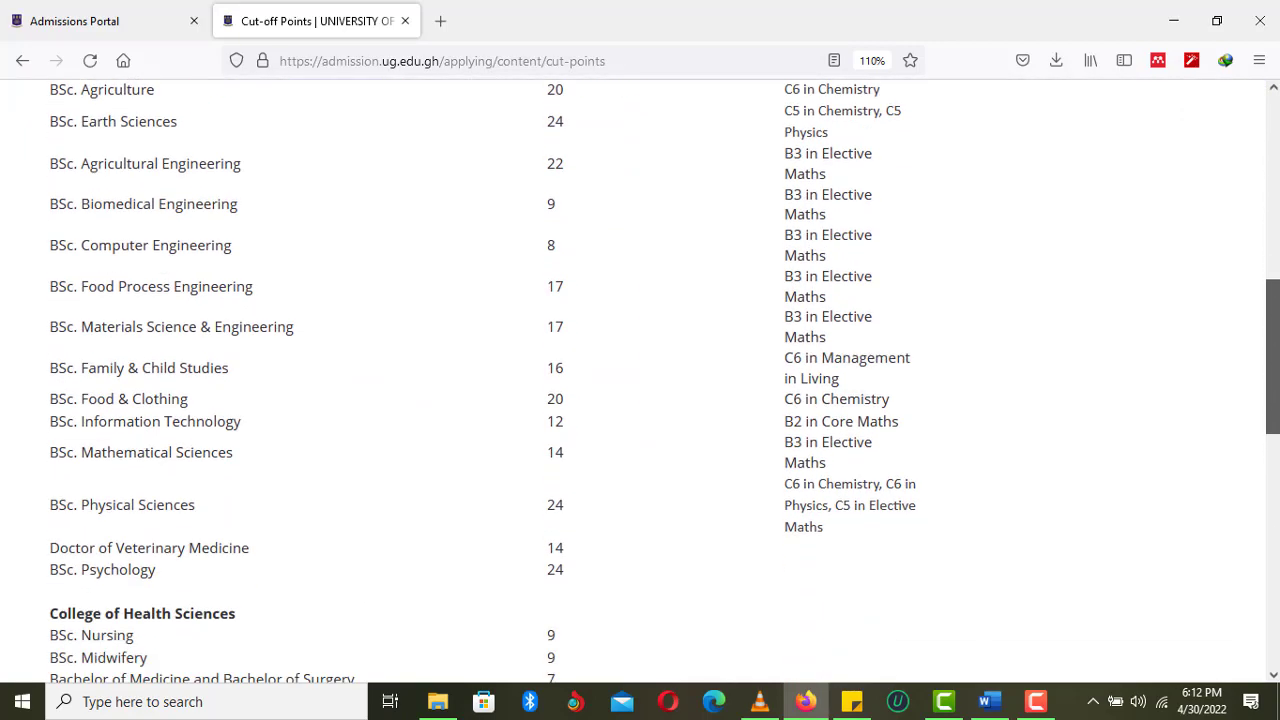
scroll(640, 400, down, 3)
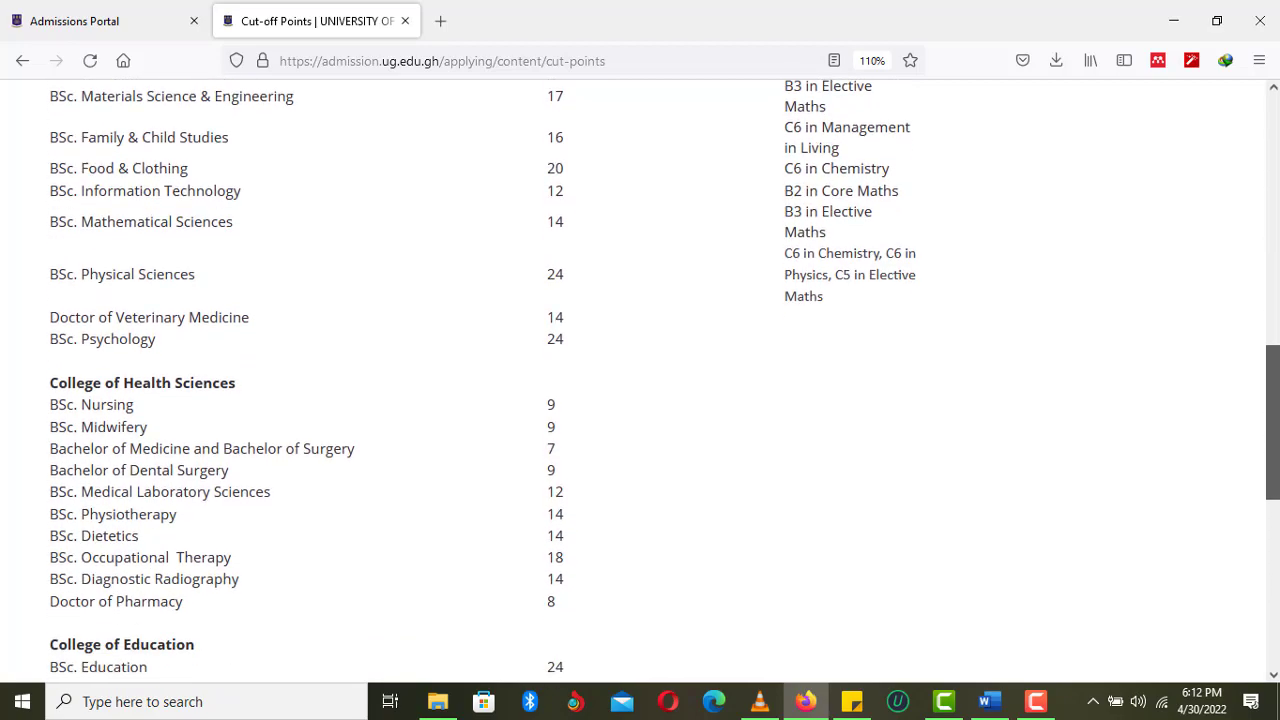
scroll(640, 400, down, 3)
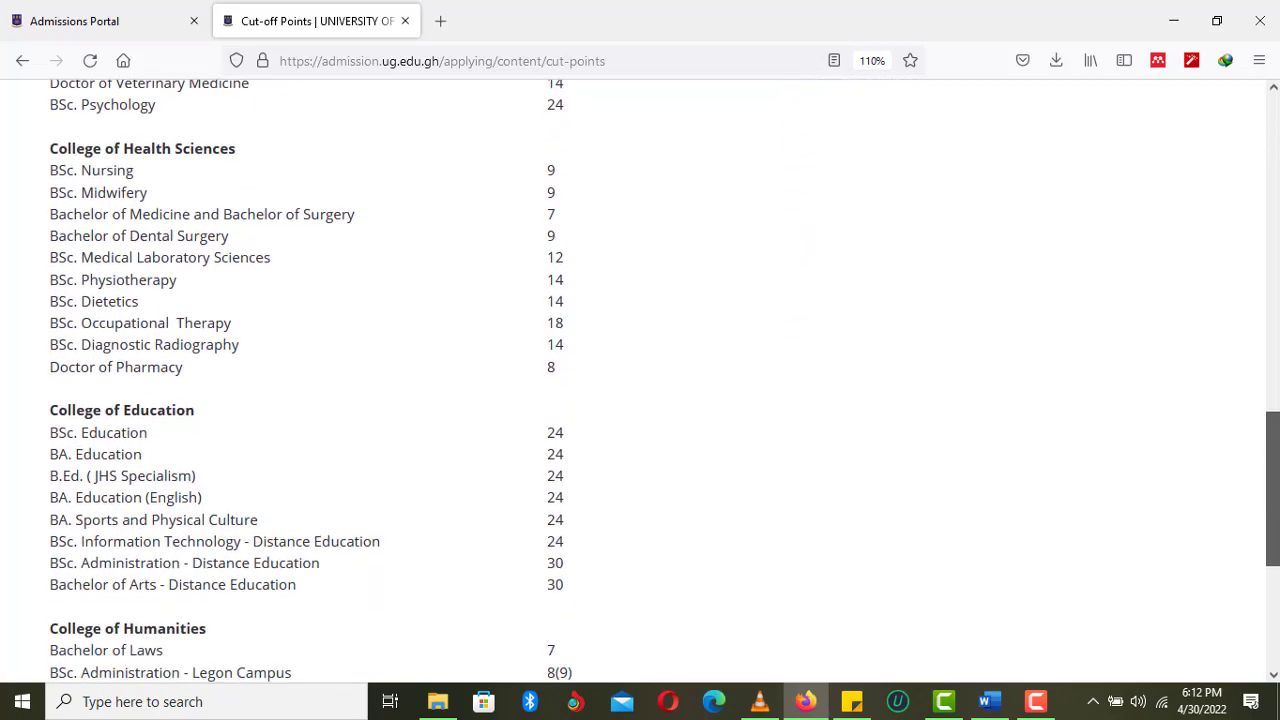
scroll(640, 400, up, 6)
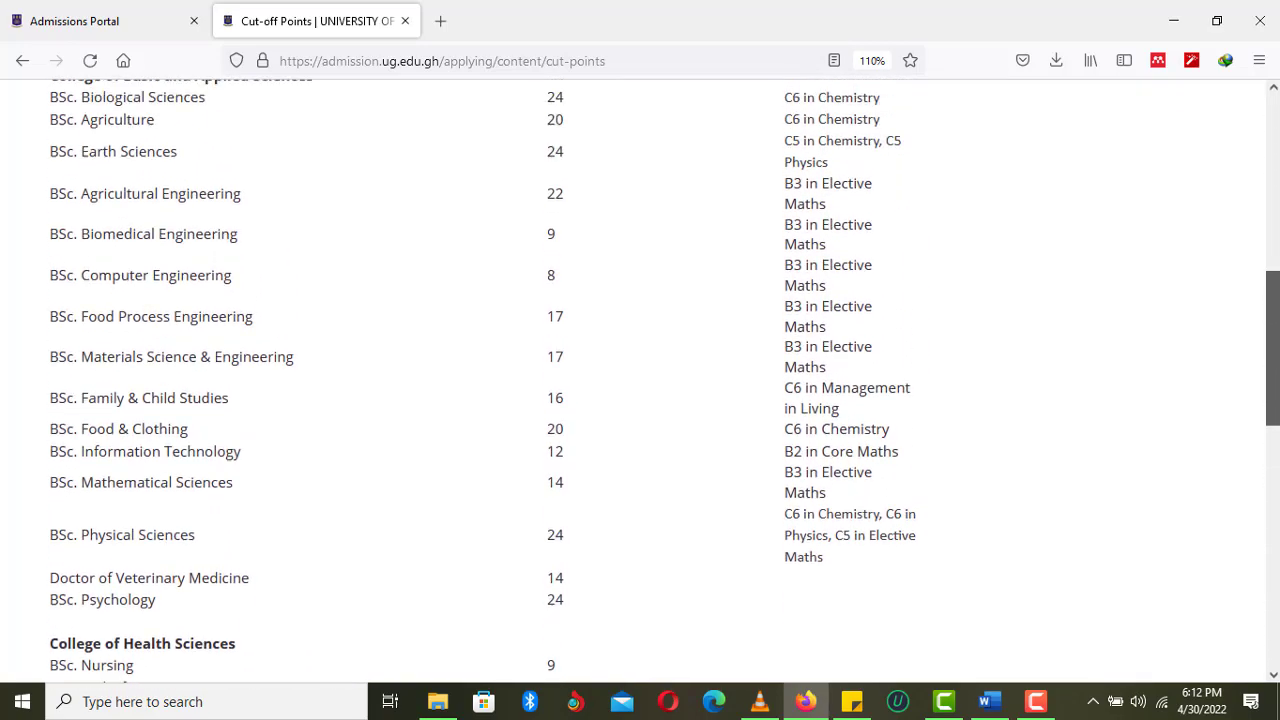
scroll(640, 400, up, 1)
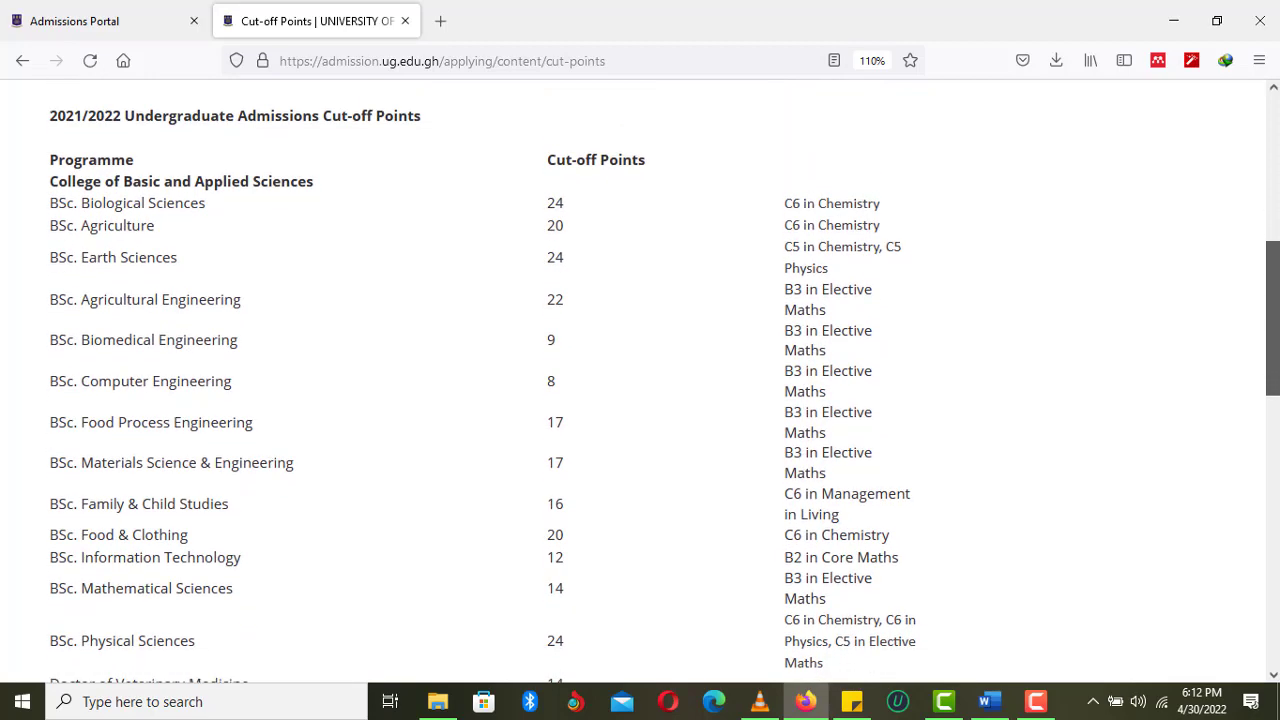
scroll(1276, 413, down, 3)
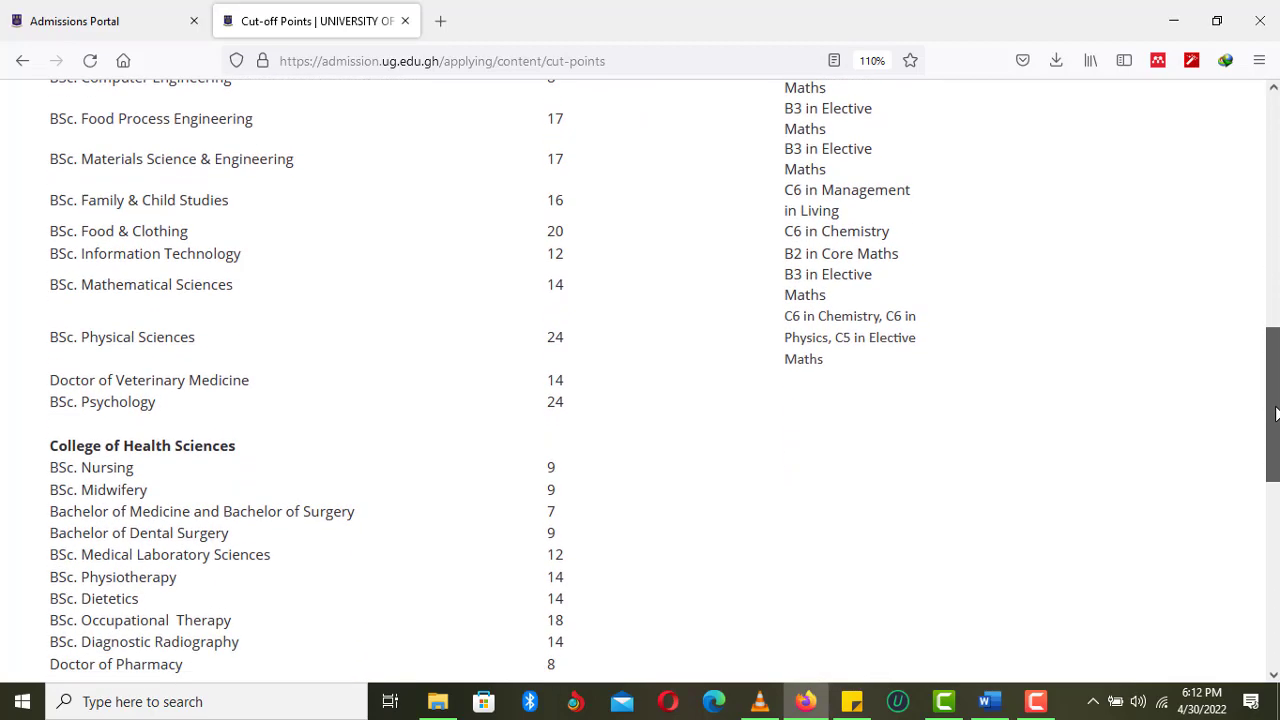
scroll(1276, 413, down, 4)
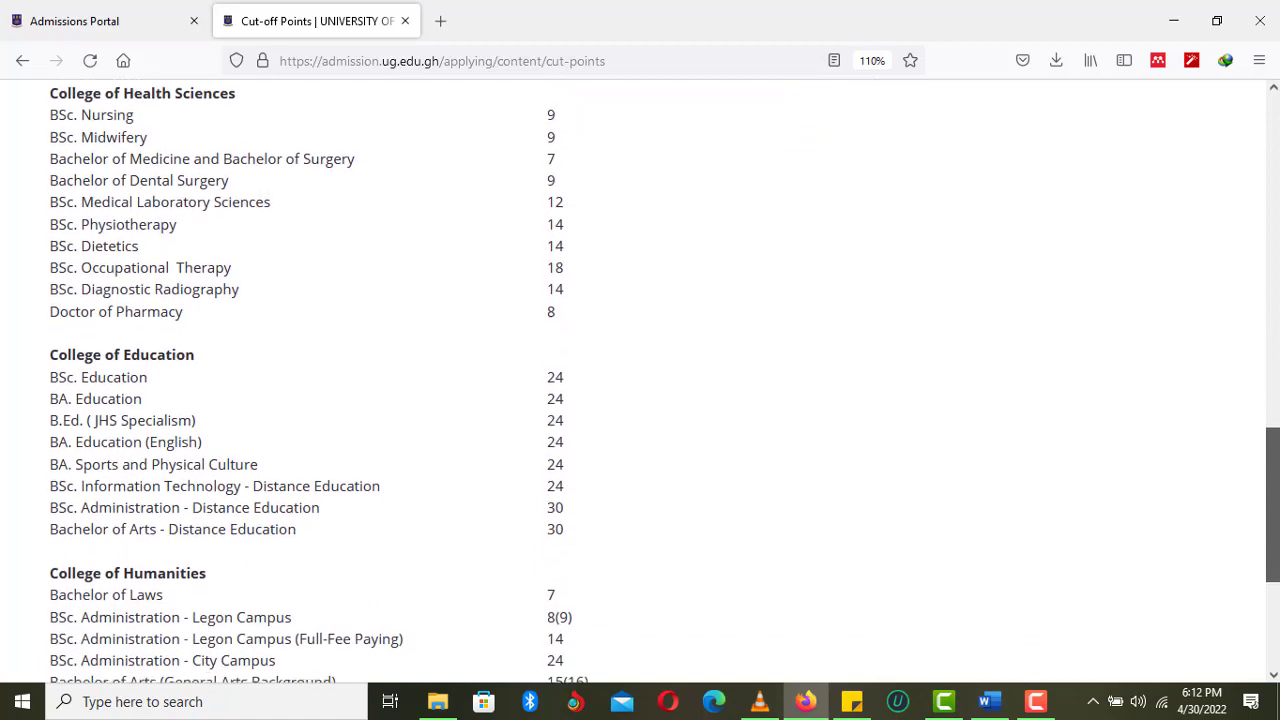
scroll(640, 380, down, 2)
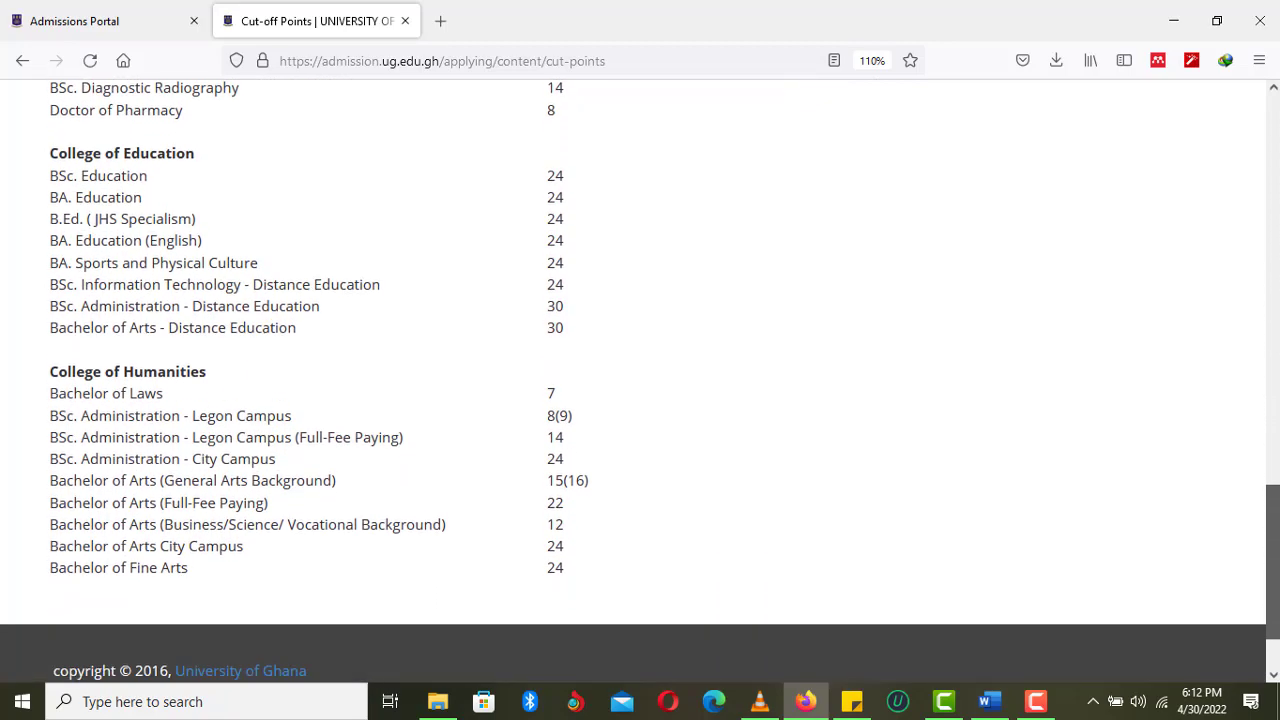